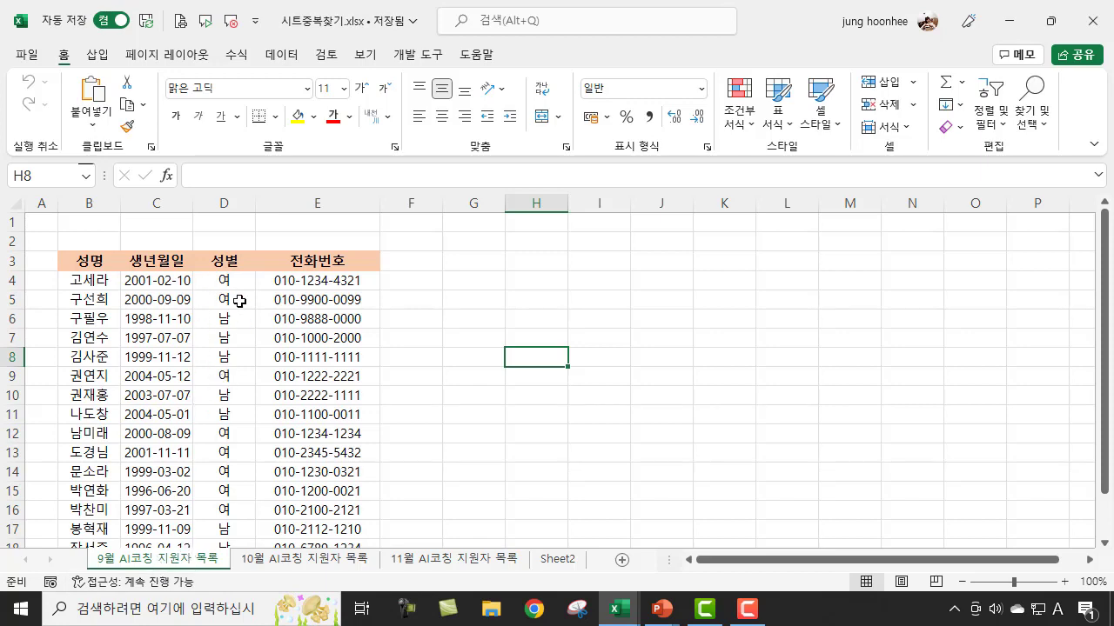
Review the applicant lists on the 9월, 10월 and 11월 AI코칭 지원자 목록 sheets, including their 성별 columns.
left_click_drag(237, 301, 251, 570)
left_click(618, 403)
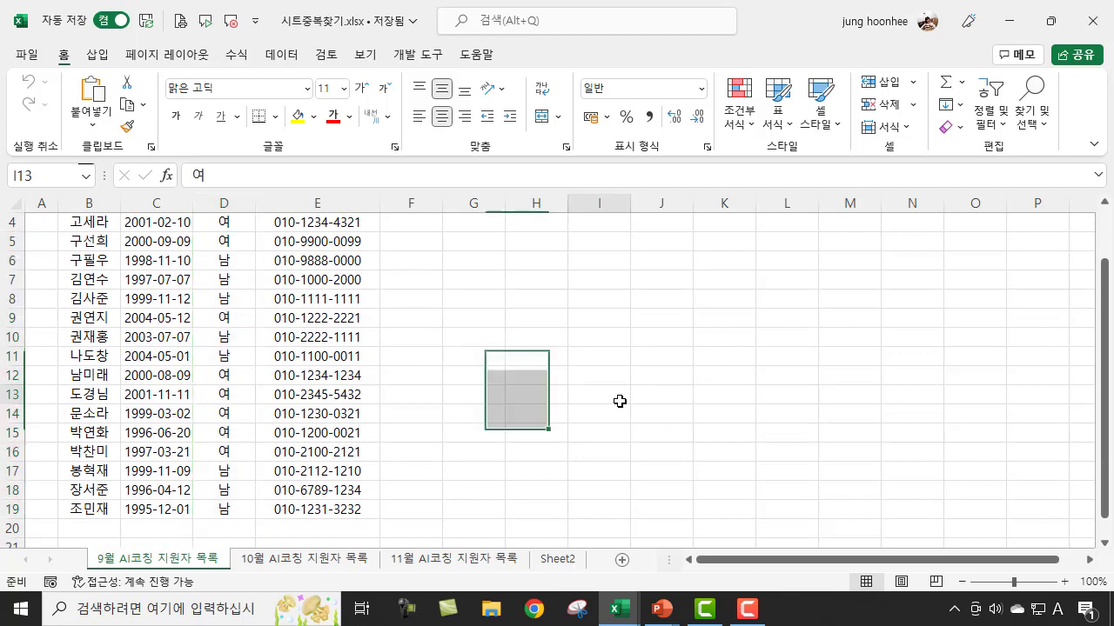
left_click(333, 562)
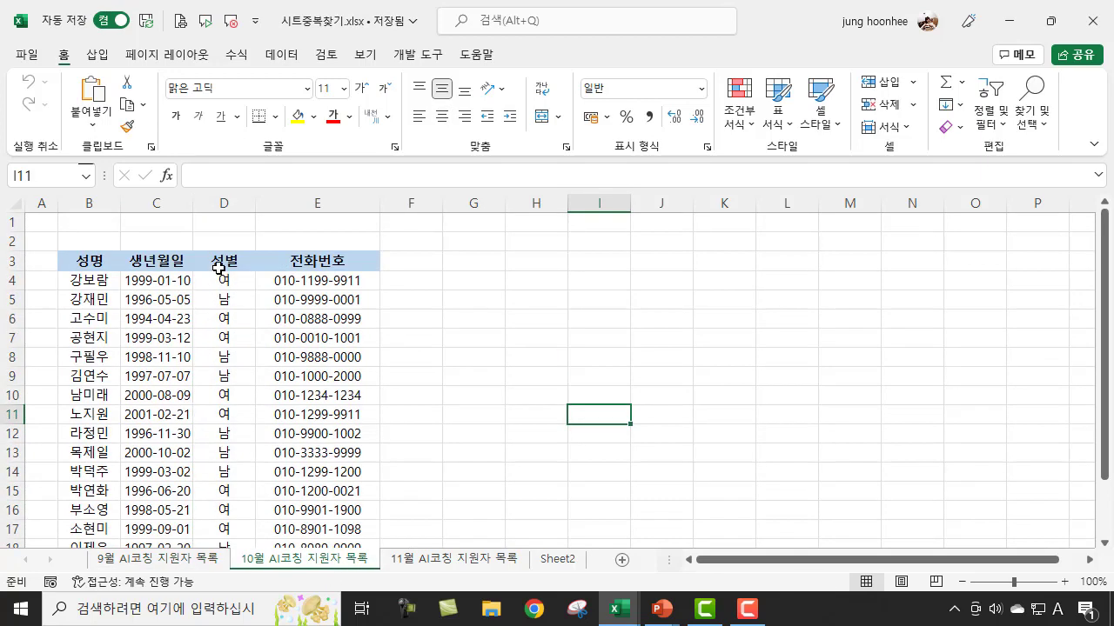
left_click(219, 258)
left_click(225, 278)
left_click_drag(226, 278, 228, 510)
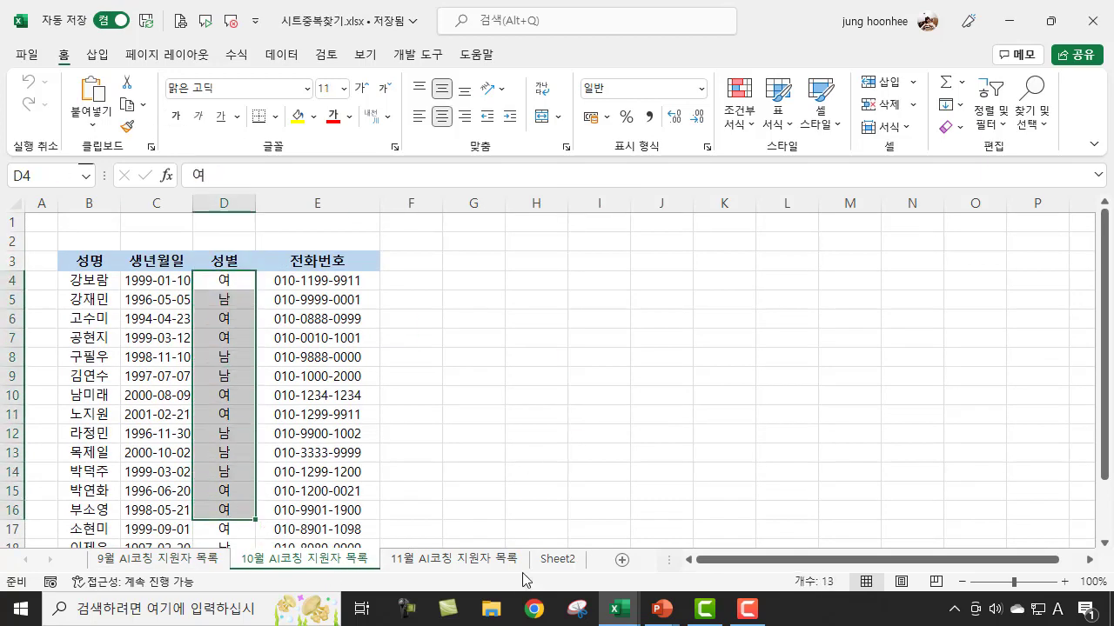
left_click(489, 561)
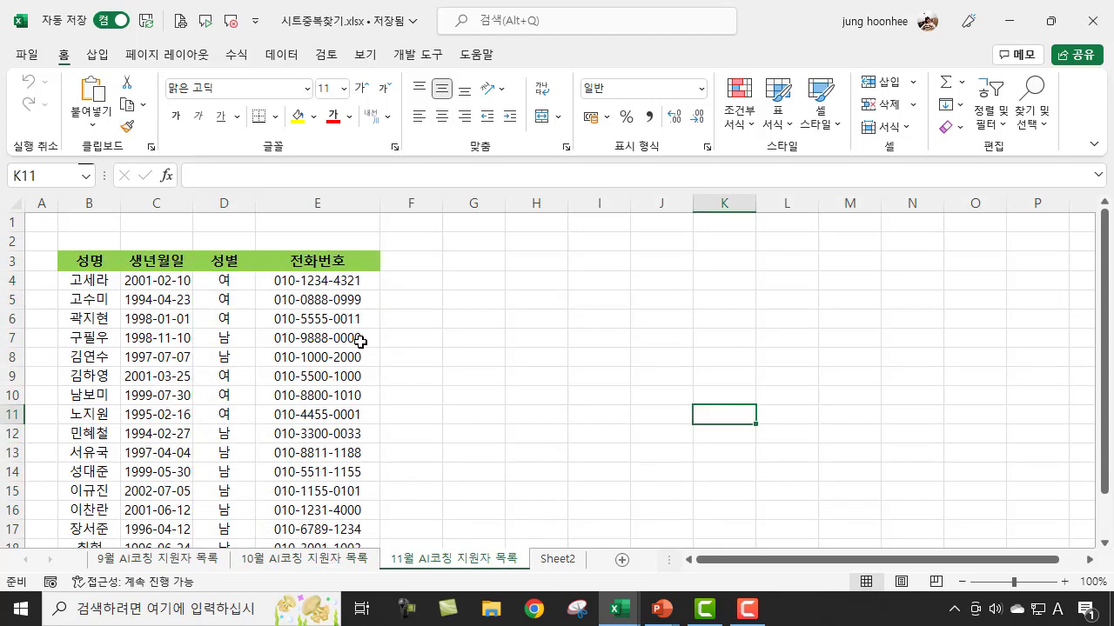
scroll(361, 340, "down", 2)
left_click(186, 560)
left_click(313, 562)
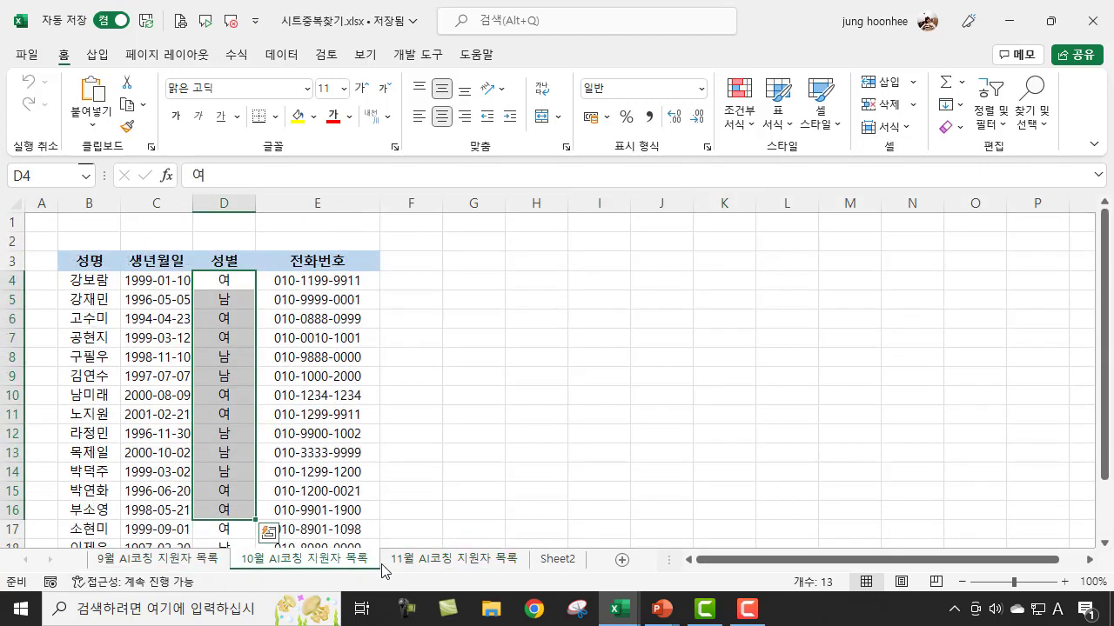
left_click(449, 564)
left_click(586, 446)
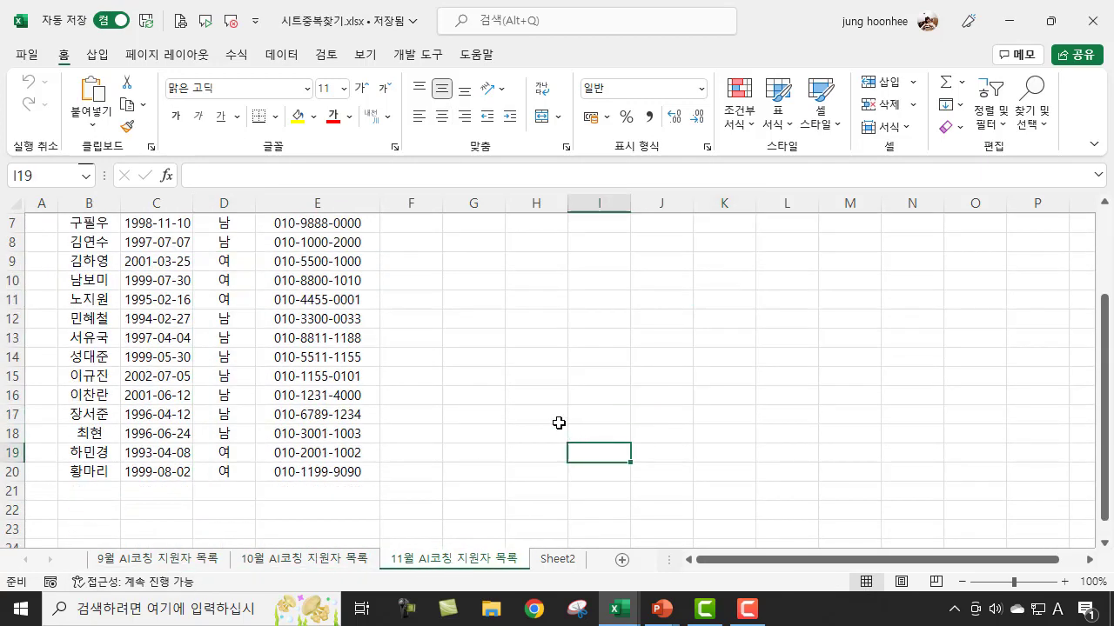
scroll(558, 422, "up", 2)
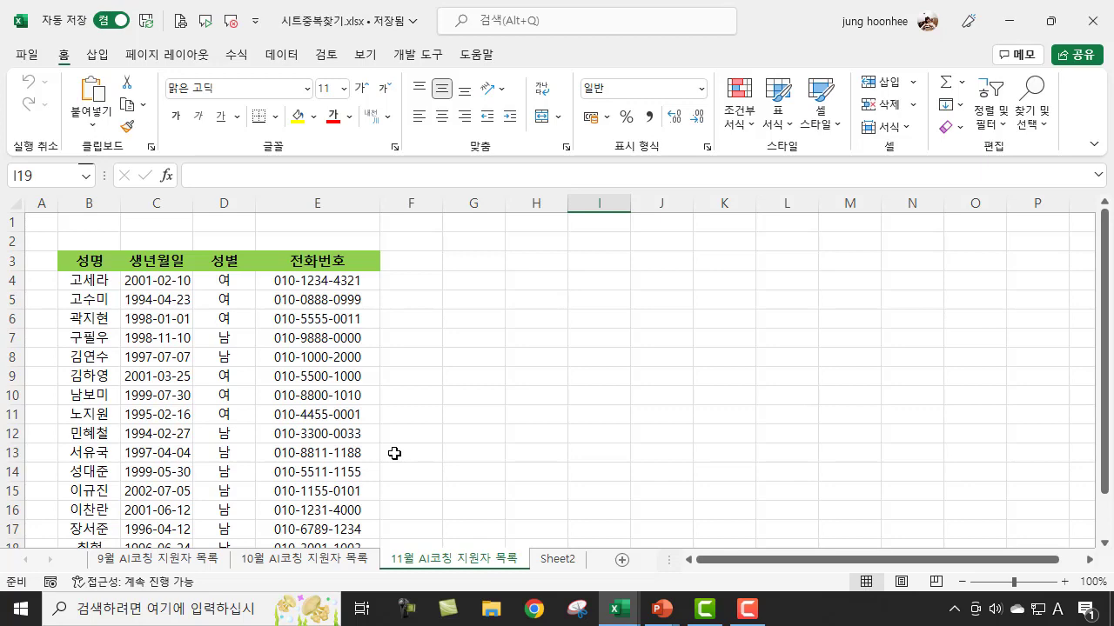
Compare applicant entries across the three monthly sheets, checking the first data row of the 9월 and 11월 lists for repeated applicants.
left_click(185, 567)
left_click(285, 564)
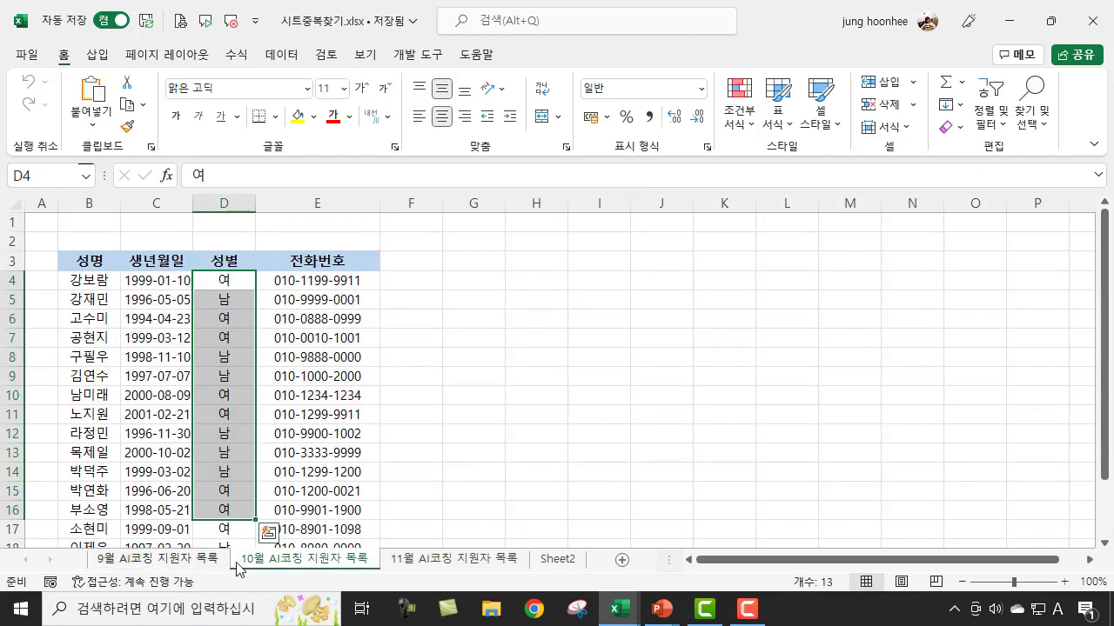
left_click(180, 564)
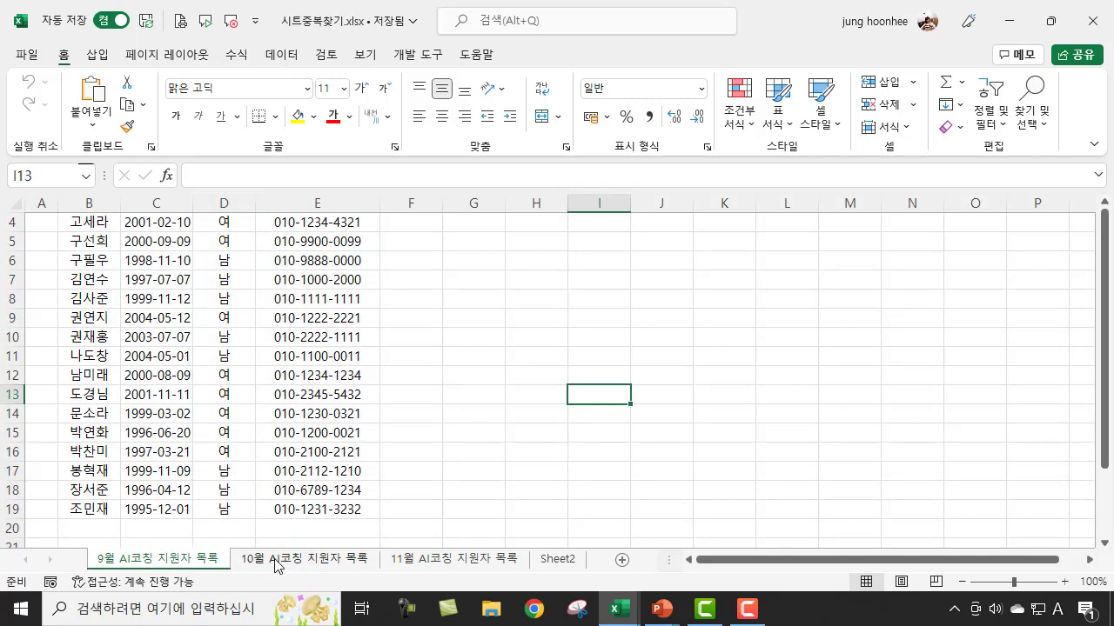
left_click(275, 566)
left_click(191, 568)
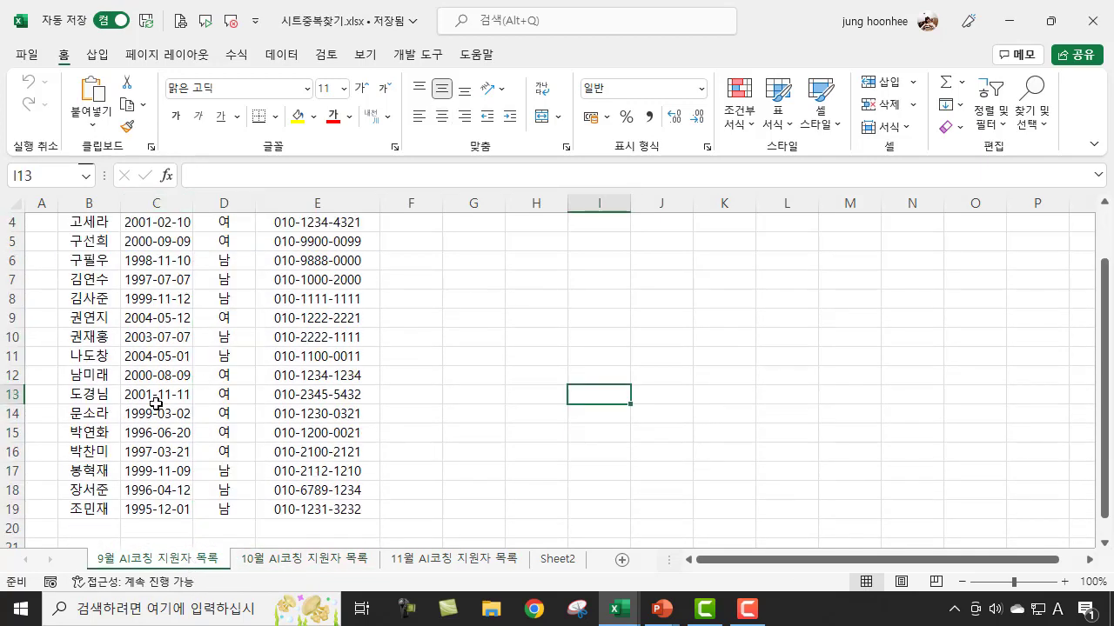
scroll(155, 396, "up", 1)
left_click(87, 282)
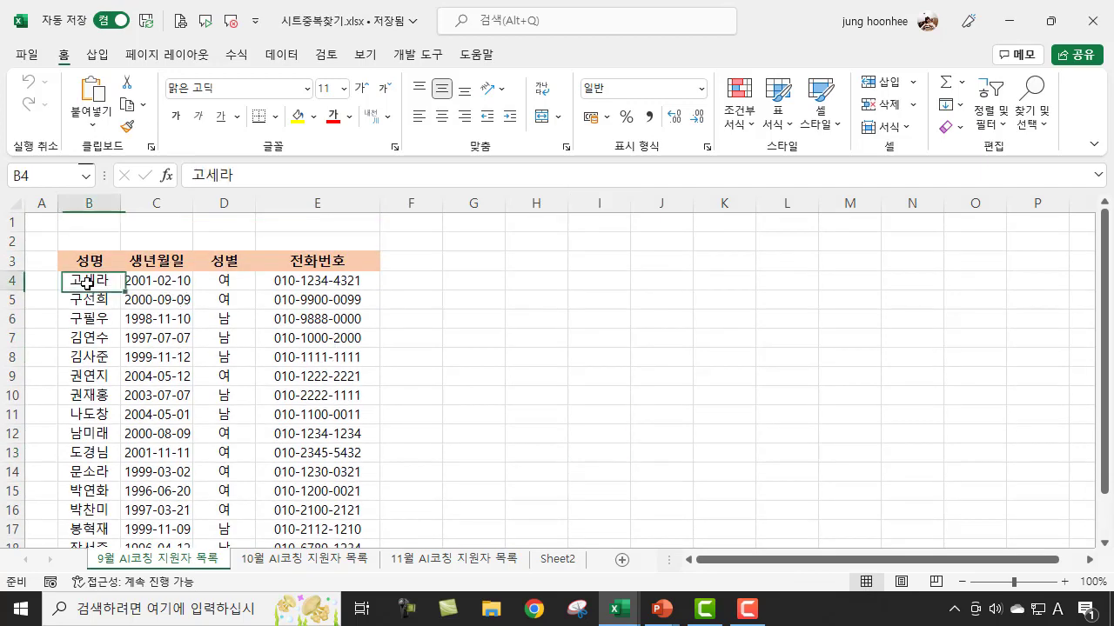
left_click_drag(87, 282, 377, 281)
left_click(295, 563)
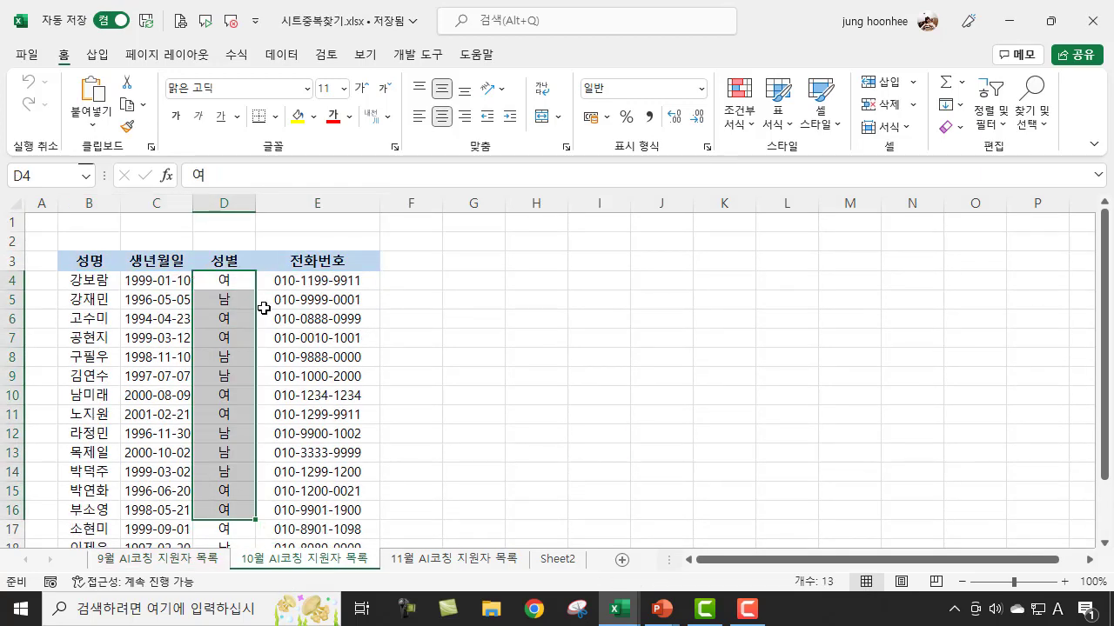
left_click(516, 409)
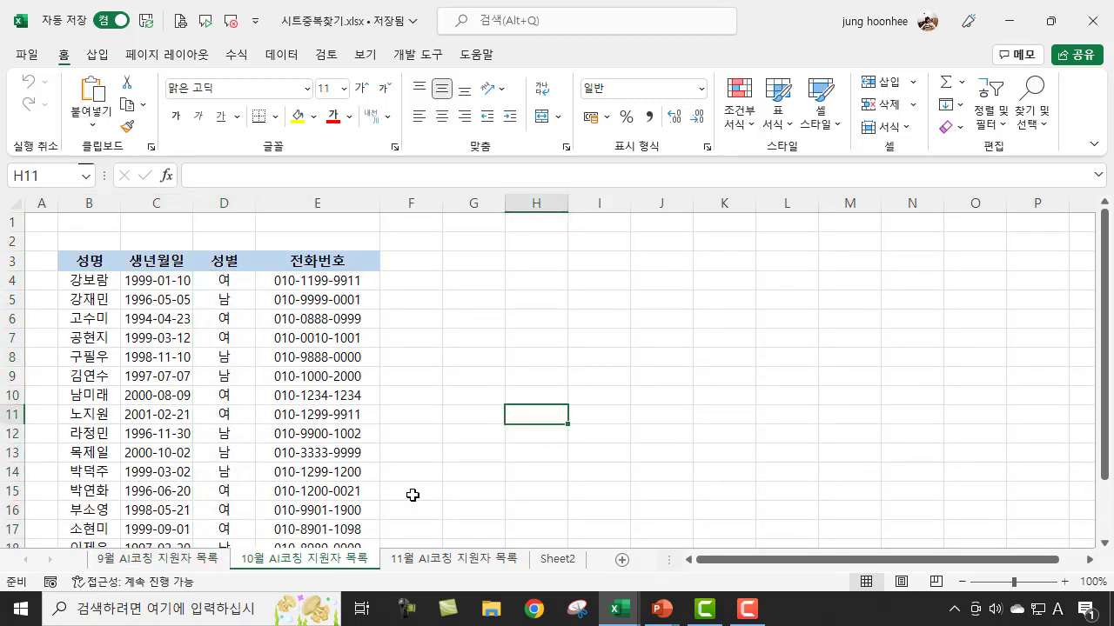
left_click(420, 563)
left_click_drag(92, 281, 356, 271)
left_click(475, 318)
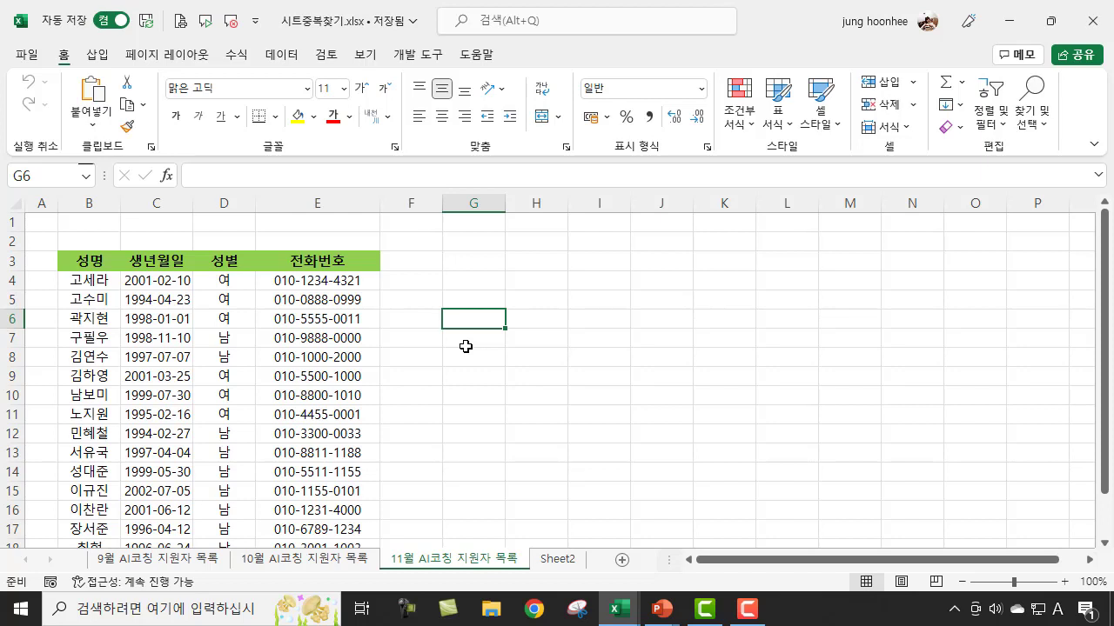
left_click(672, 364)
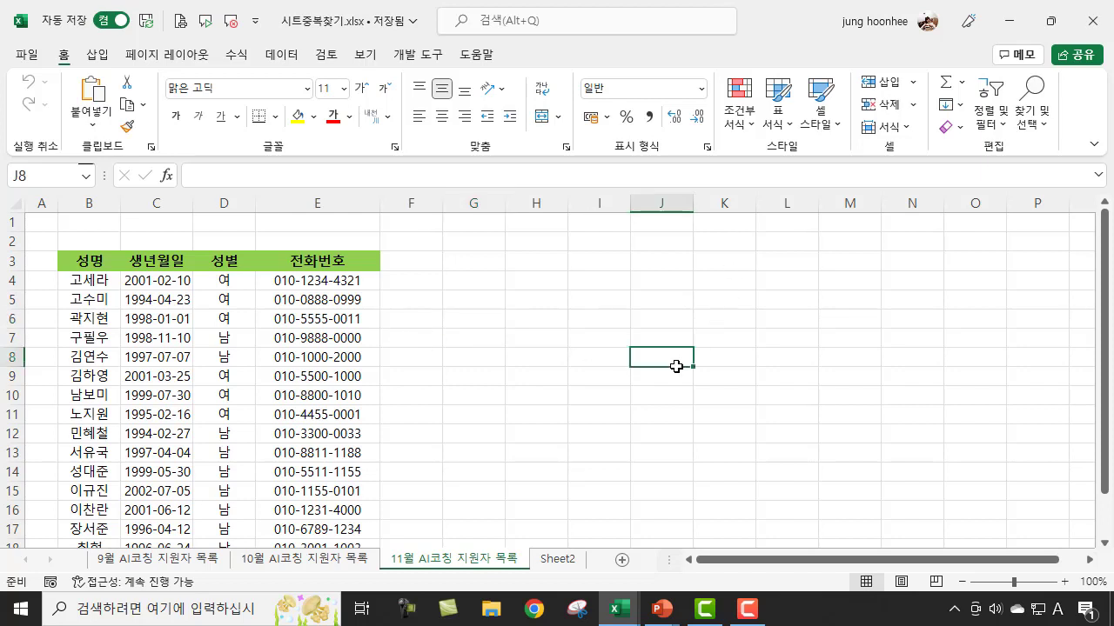
left_click(179, 560)
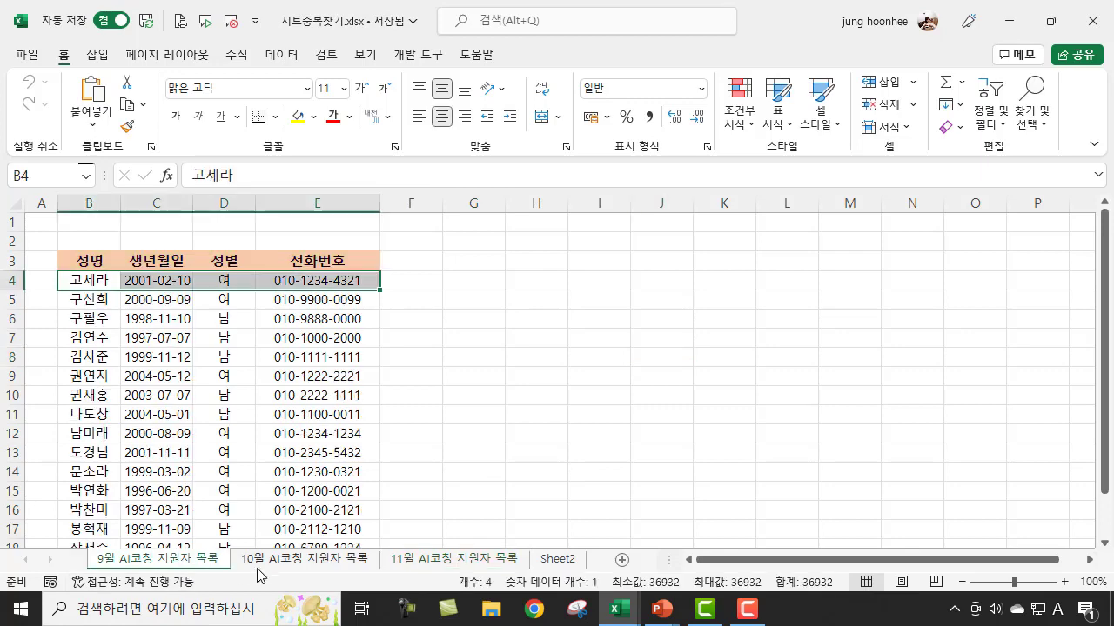
left_click(274, 560)
left_click(480, 561)
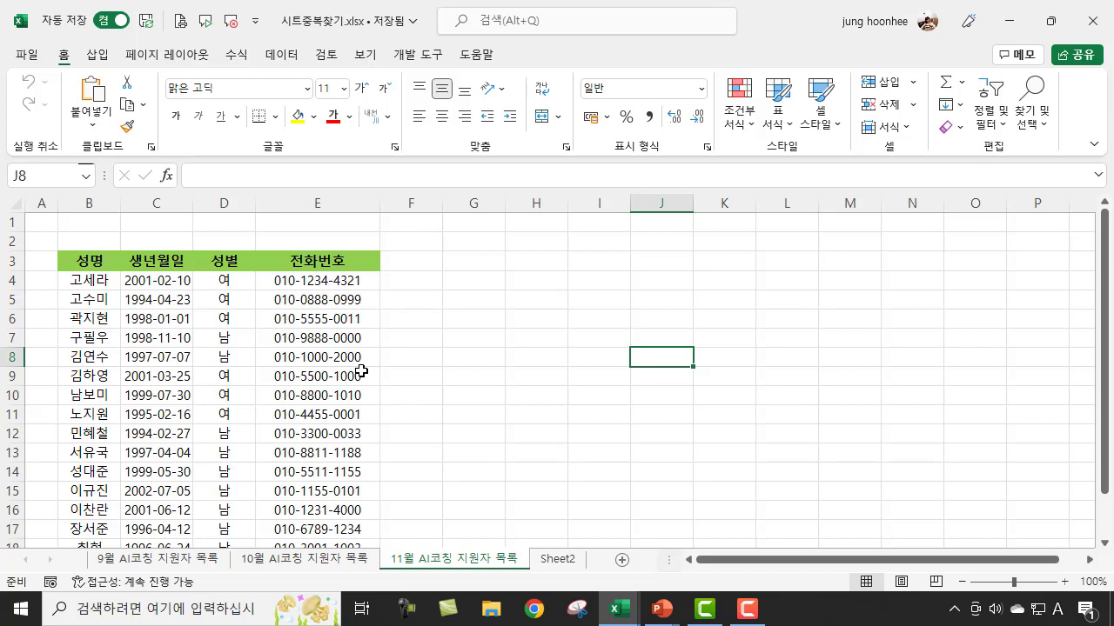
left_click(449, 337)
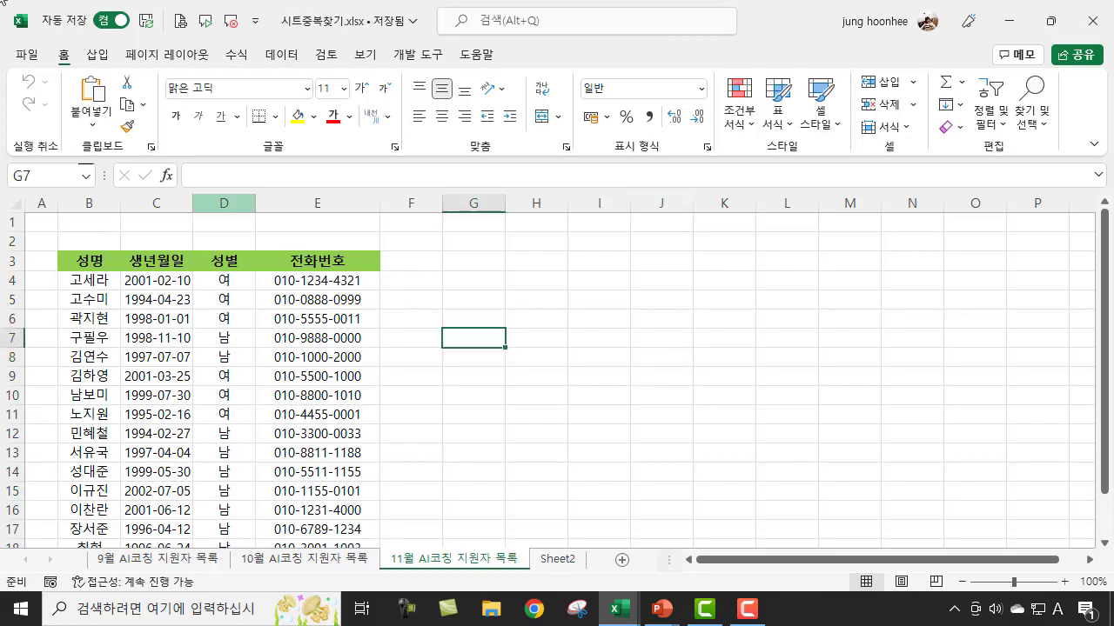
Close the 시트중복찾기.xlsx workbook and continue in the blank workbook 통합 문서2.
left_click(30, 56)
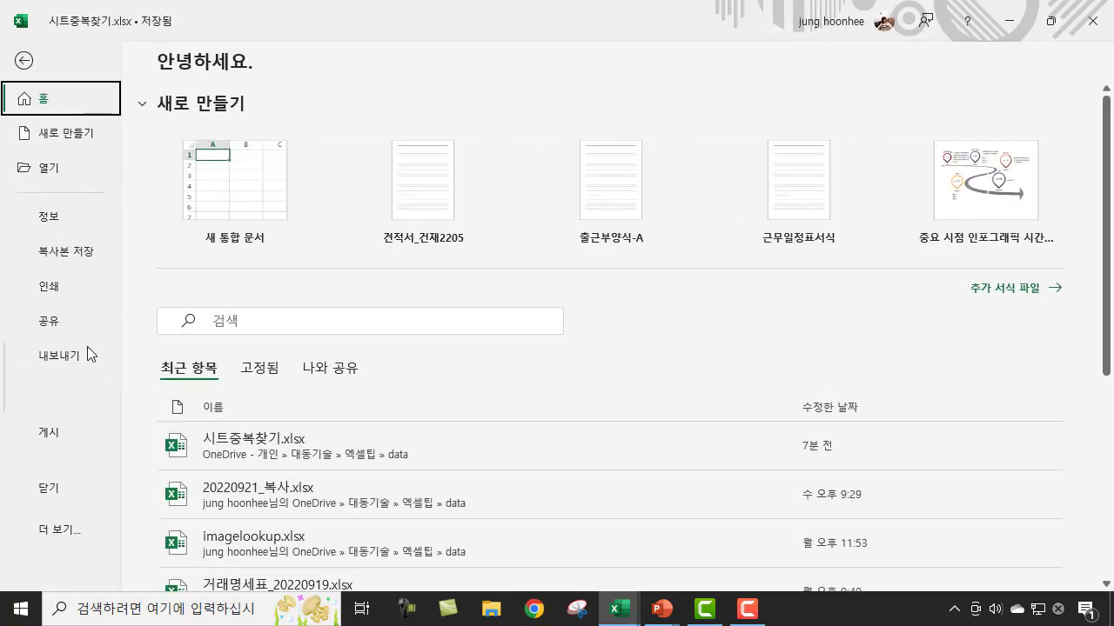
left_click(63, 492)
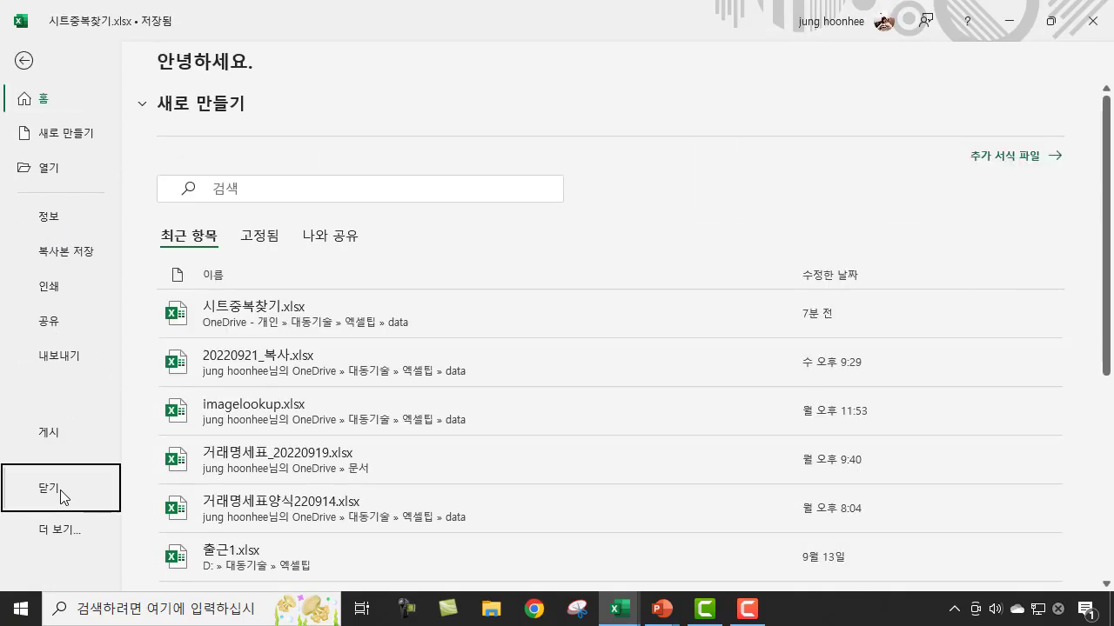
left_click(383, 305)
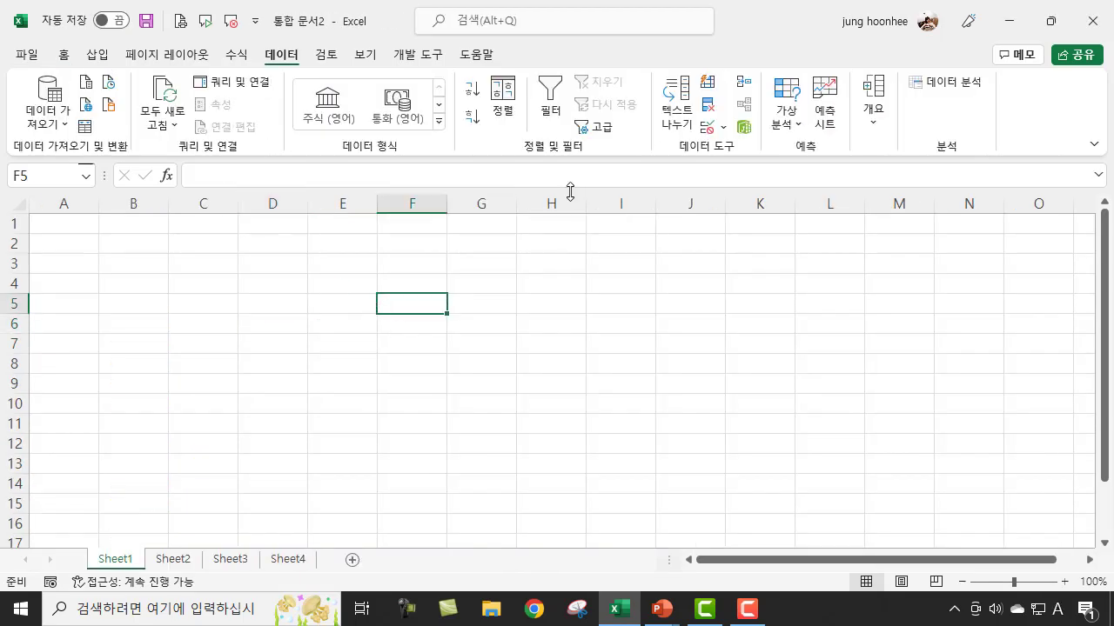
Import the whole 시트중복찾기.xlsx workbook from the data folder and open it for transformation in Power Query.
left_click(303, 397)
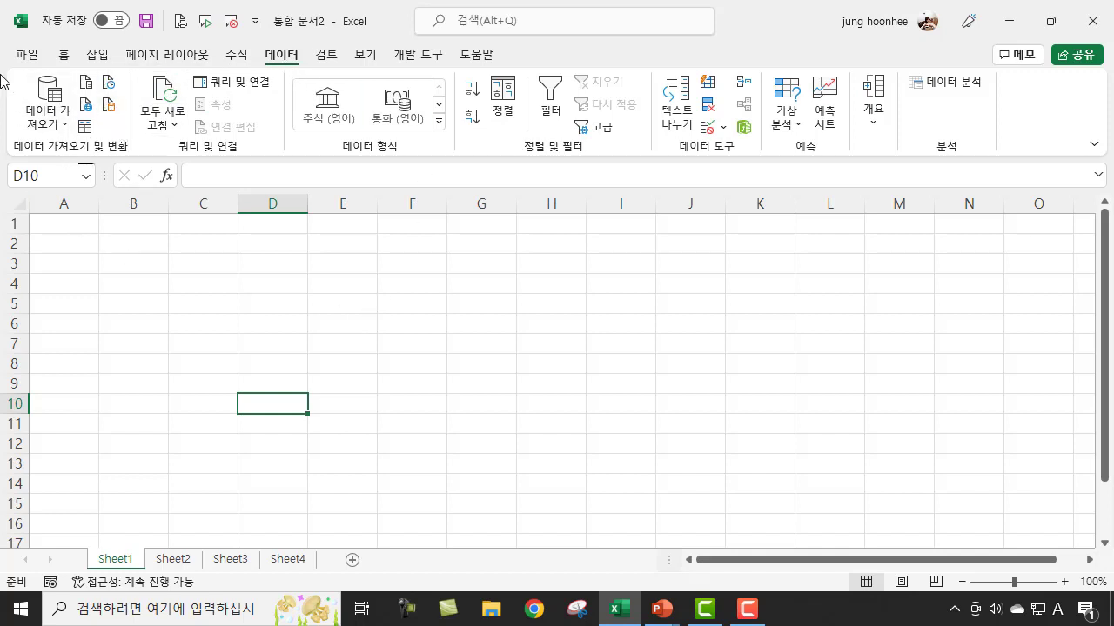
left_click(61, 121)
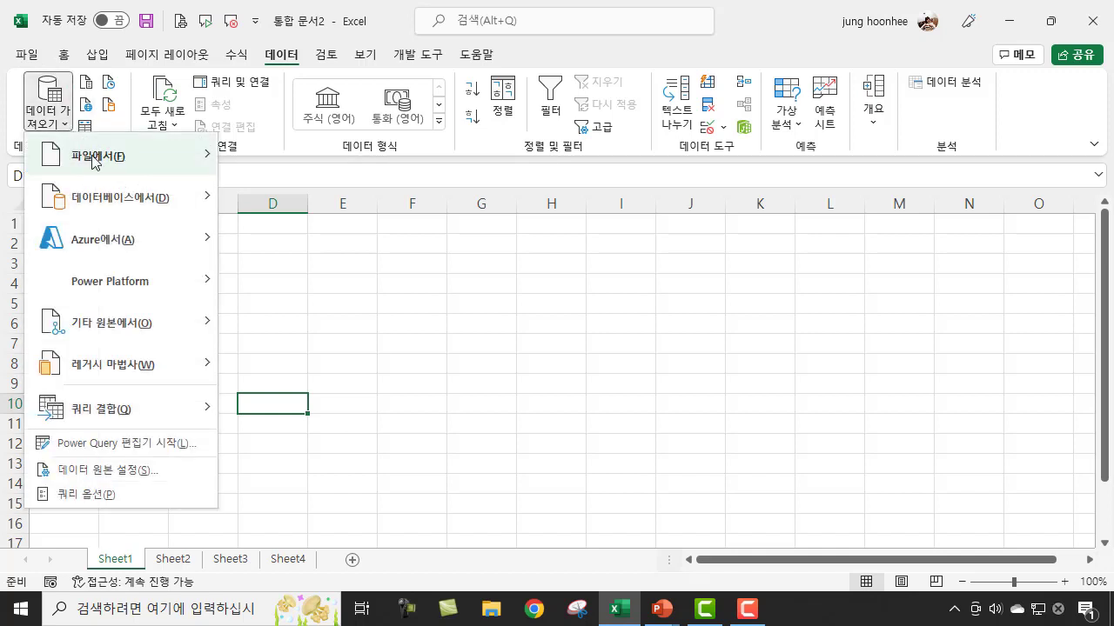
mouse_move(95, 162)
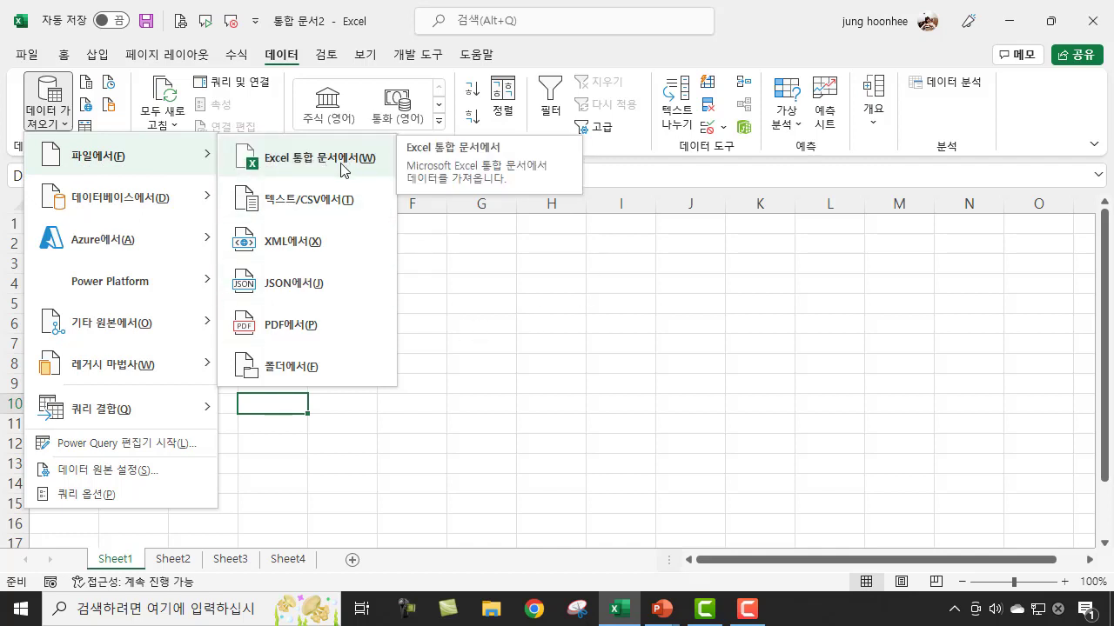
left_click(341, 170)
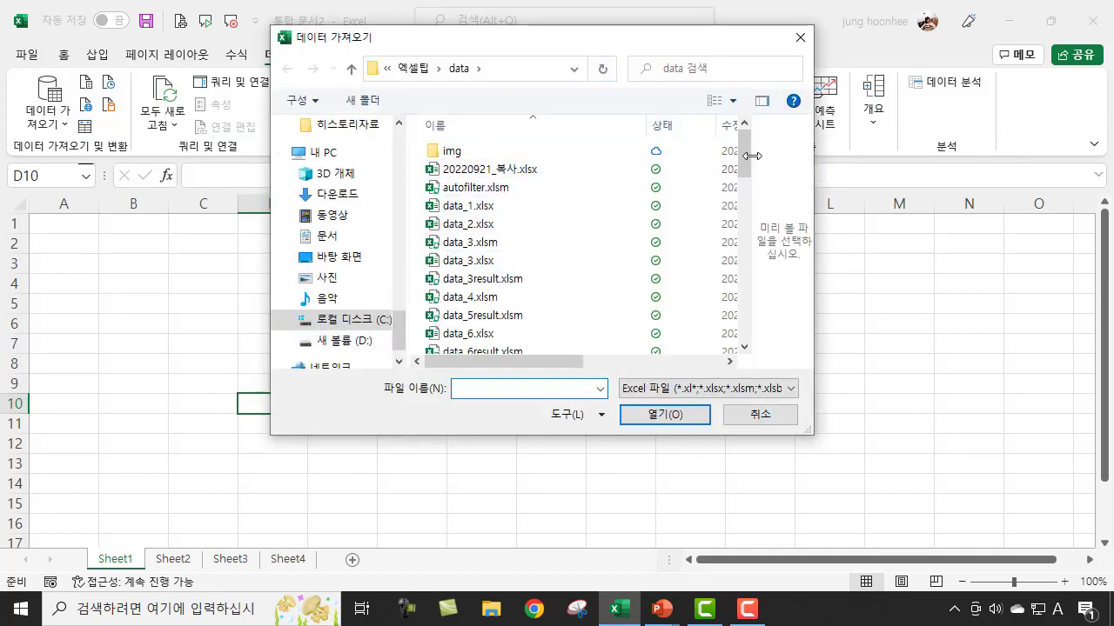
left_click_drag(746, 163, 729, 348)
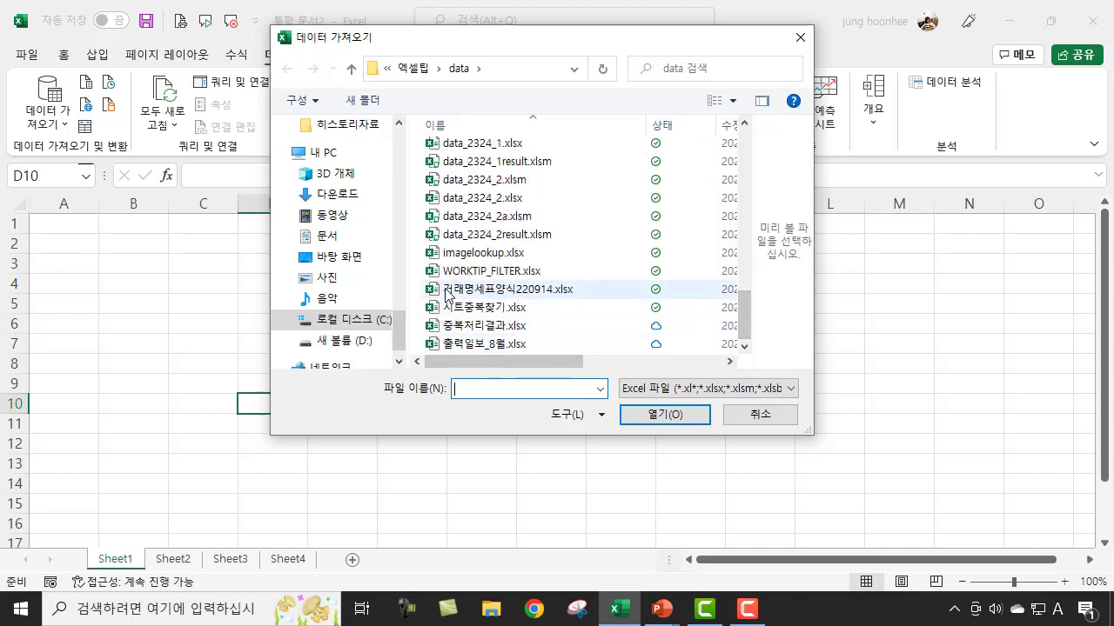
left_click(487, 315)
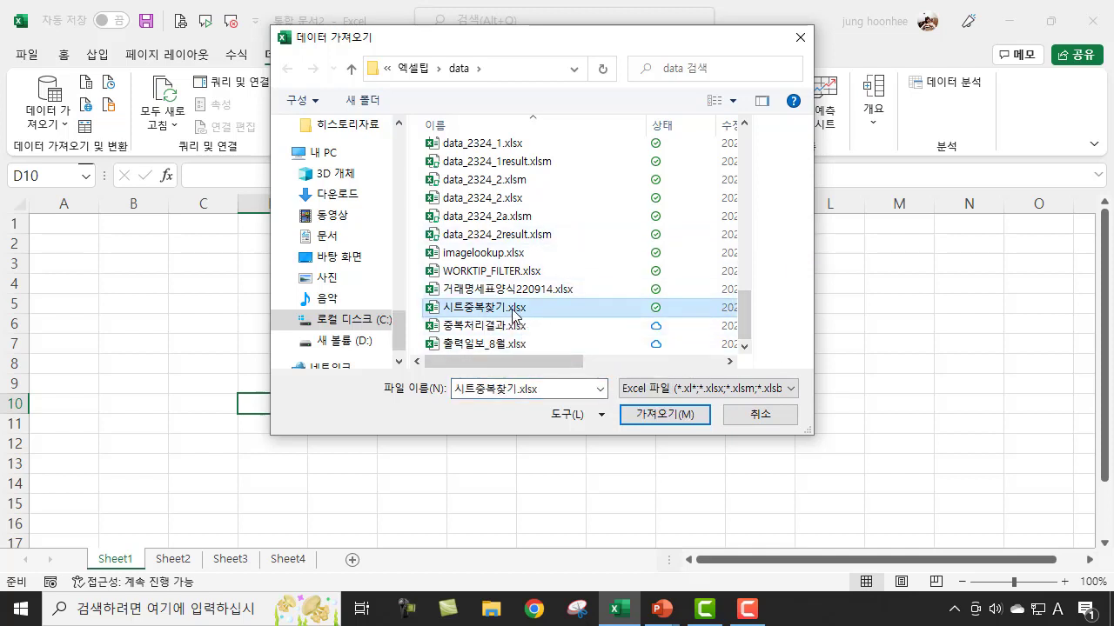
left_click(683, 420)
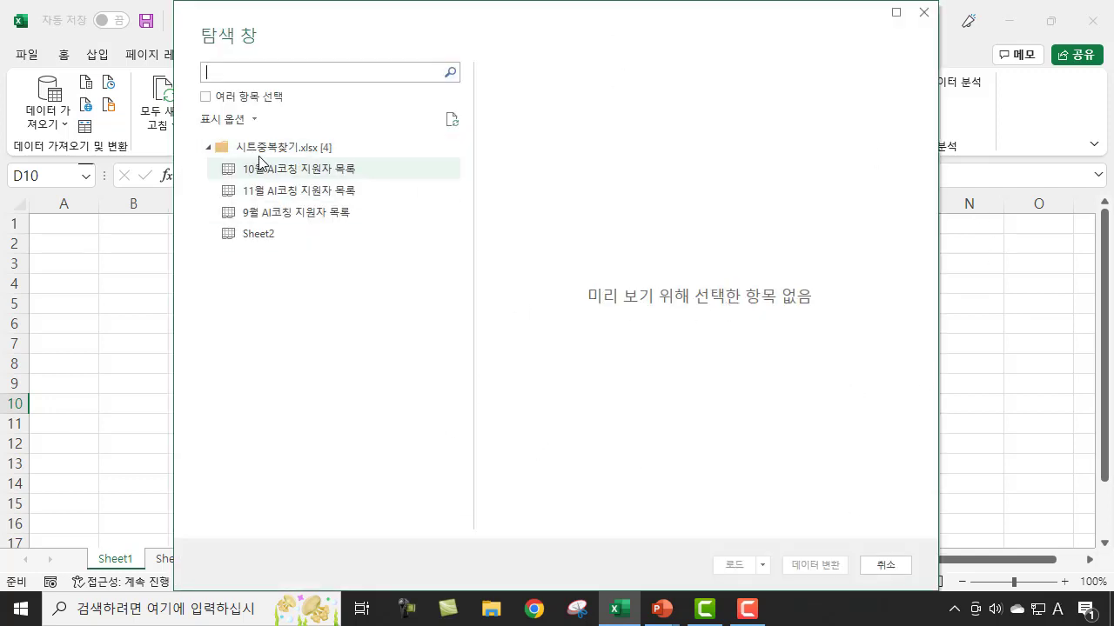
left_click(288, 152)
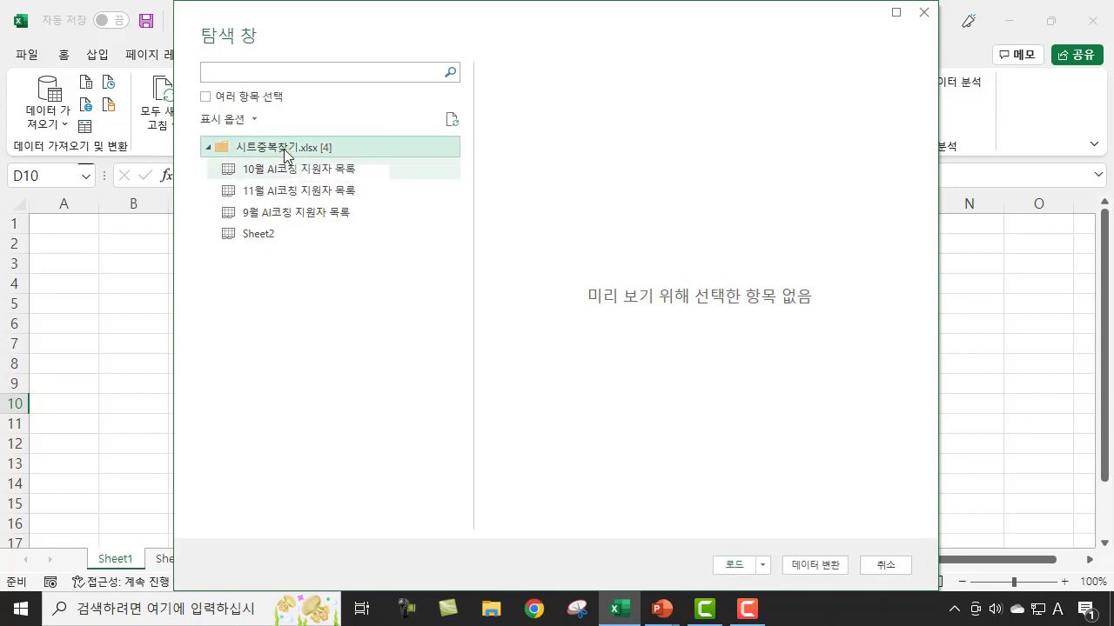
left_click(813, 568)
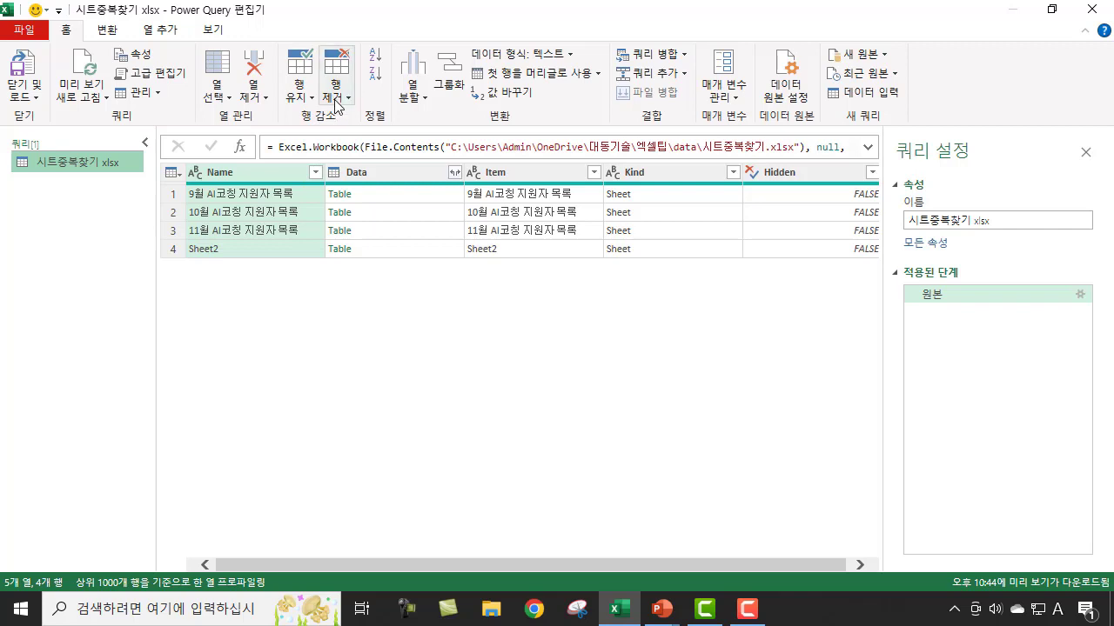
Remove the bottom 1 row, Sheet2, from the workbook's sheet list in the query.
left_click(207, 253)
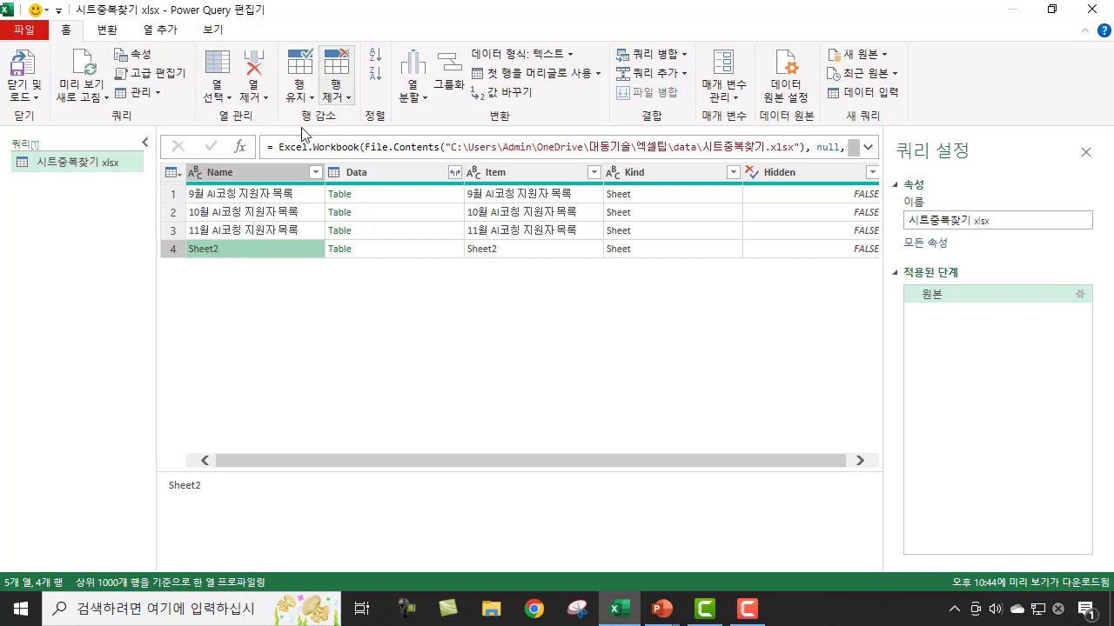
left_click(347, 104)
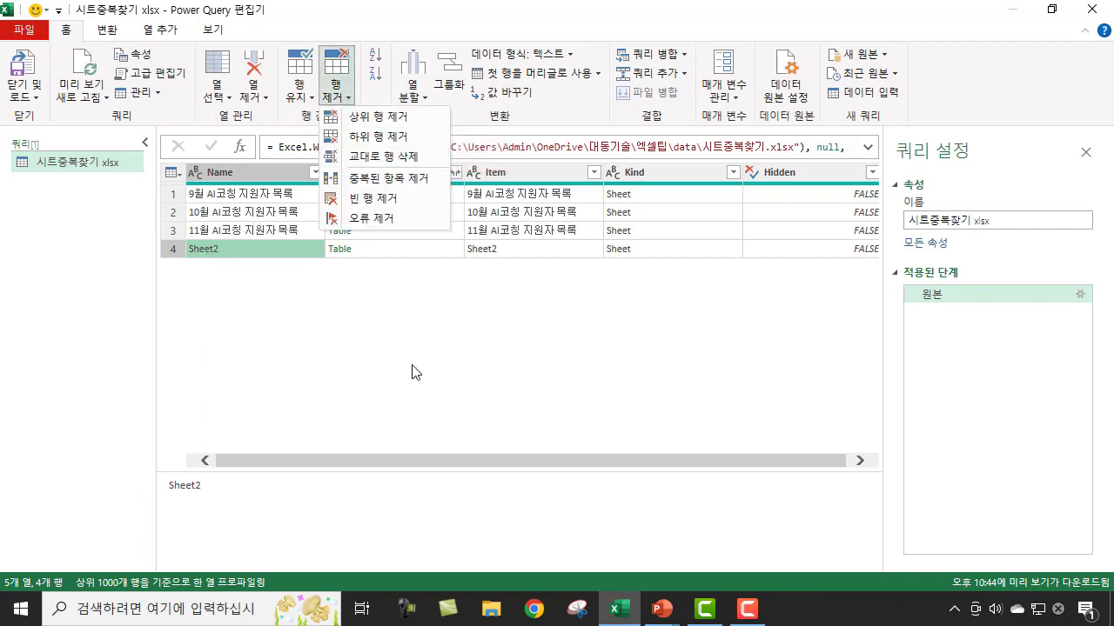
left_click(378, 138)
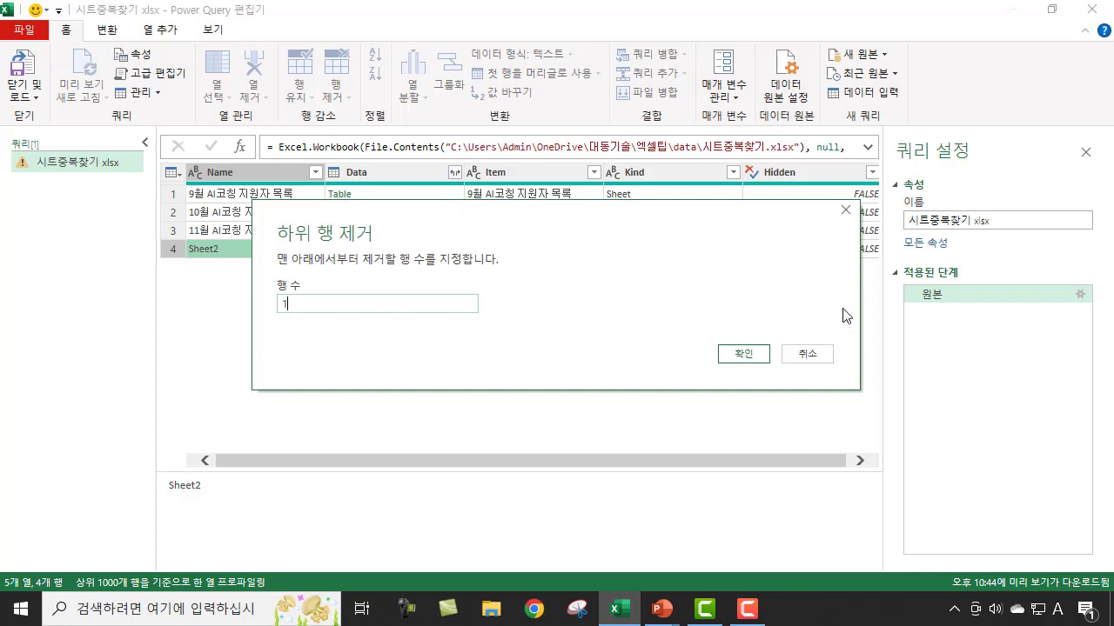
left_click(746, 358)
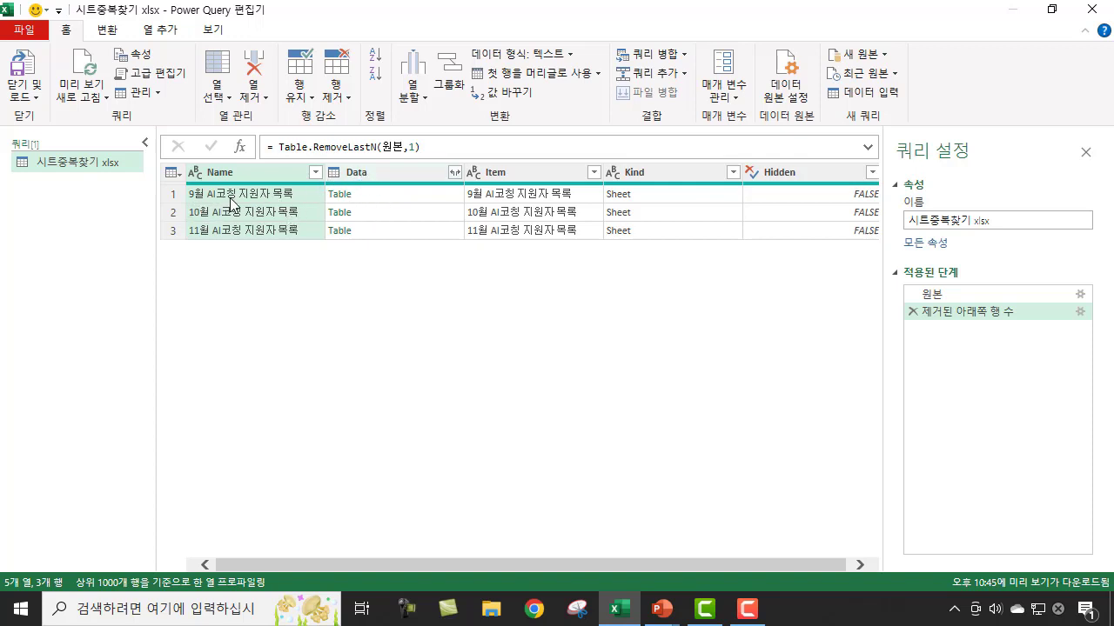
Drill into the nested table of the 9월 AI코칭 지원자 목록 row in the Data column.
left_click(344, 200)
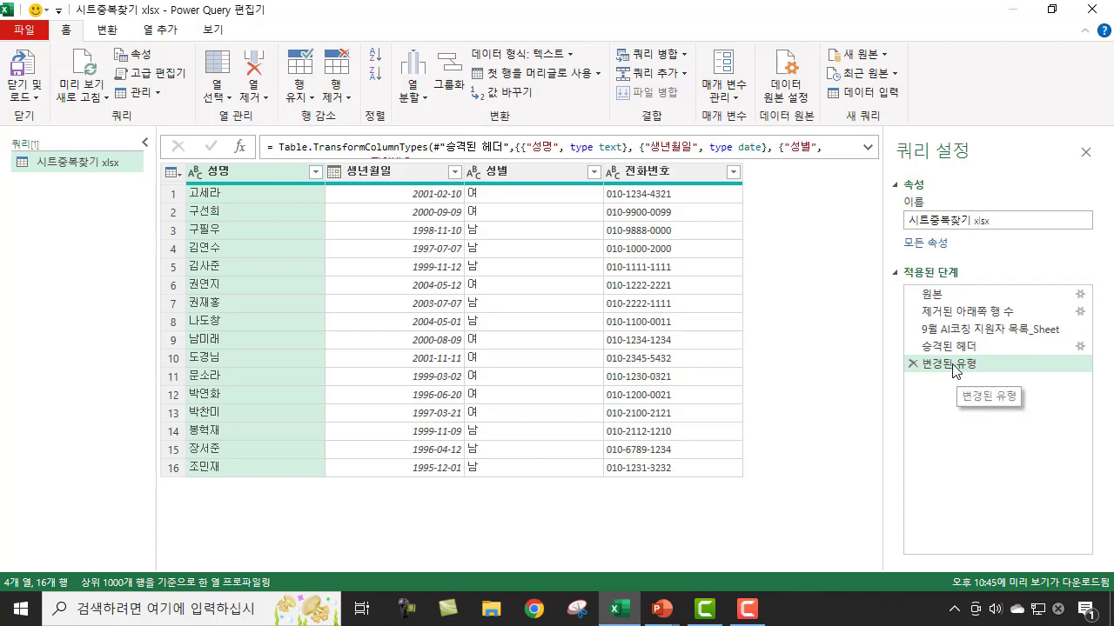
Delete the 변경된 유형 step and copy the Table.PromoteHeaders formula from the 승격된 헤더 step.
left_click(911, 365)
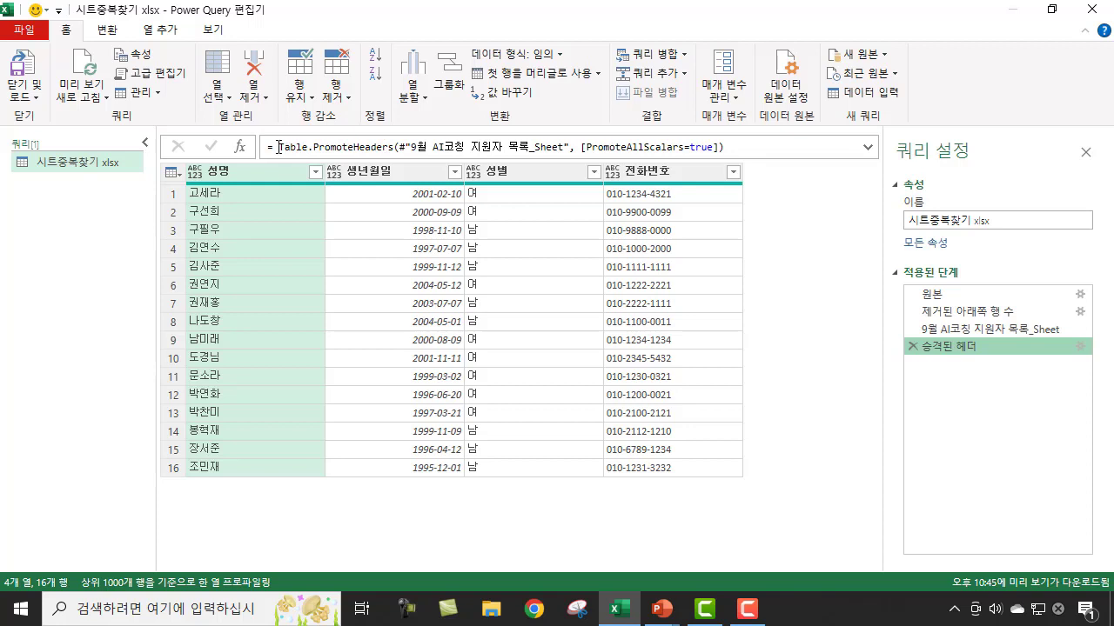
left_click_drag(279, 147, 742, 147)
key("ctrl+c")
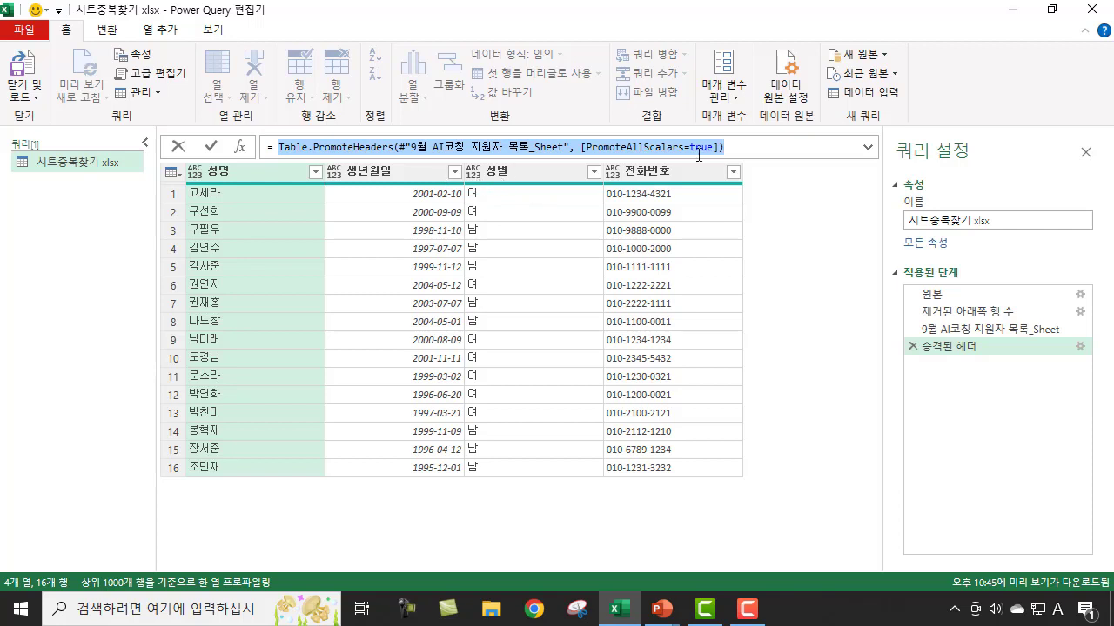
left_click(738, 152)
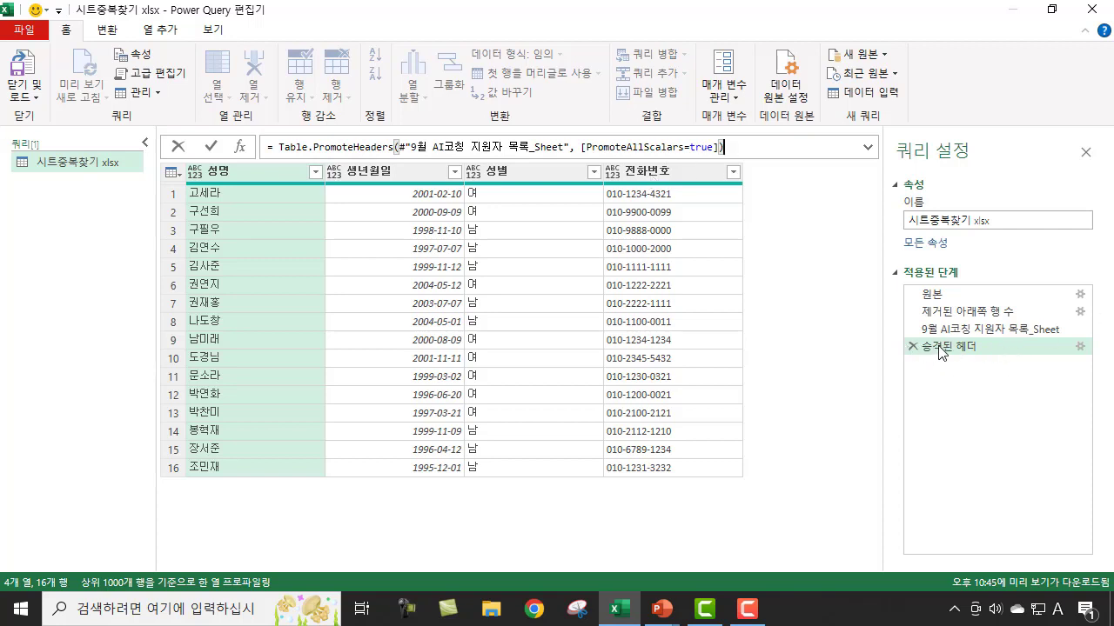
Delete the 승격된 헤더 and 9월 AI코칭 지원자 목록_Sheet steps to return to the list of sheets.
left_click(913, 350)
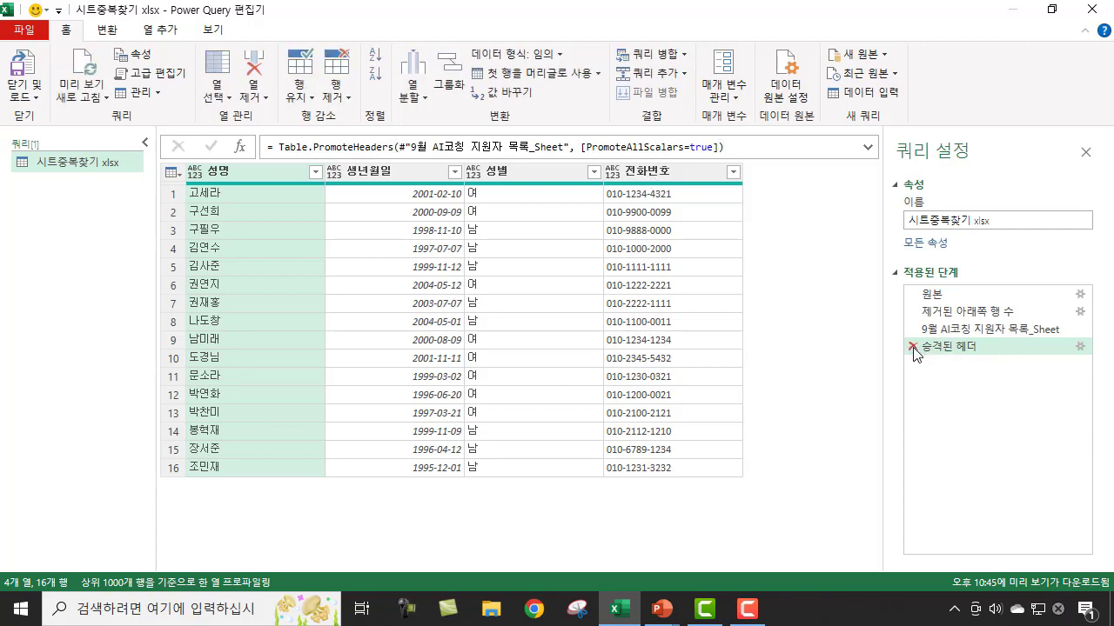
left_click(913, 347)
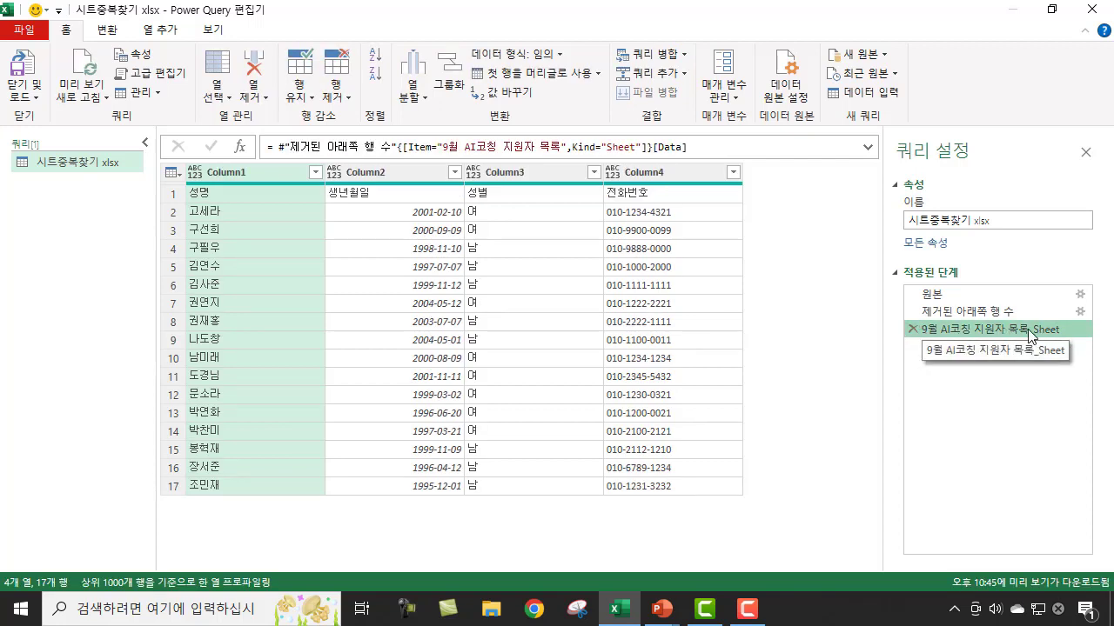
left_click(911, 329)
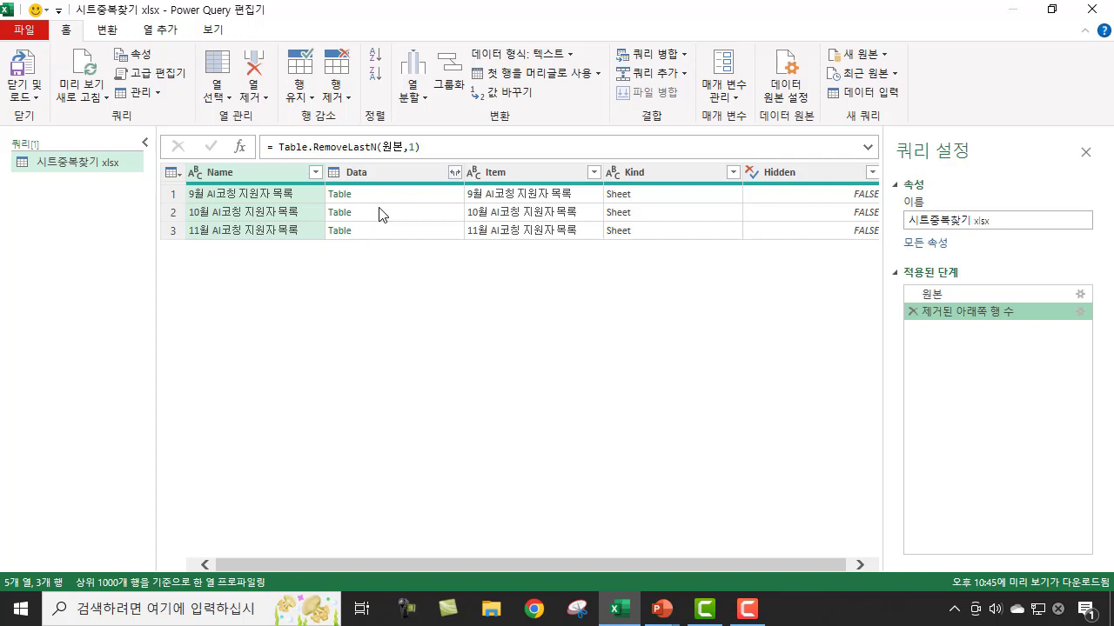
Start a custom column and name it 통합데이터헤더.
left_click(164, 31)
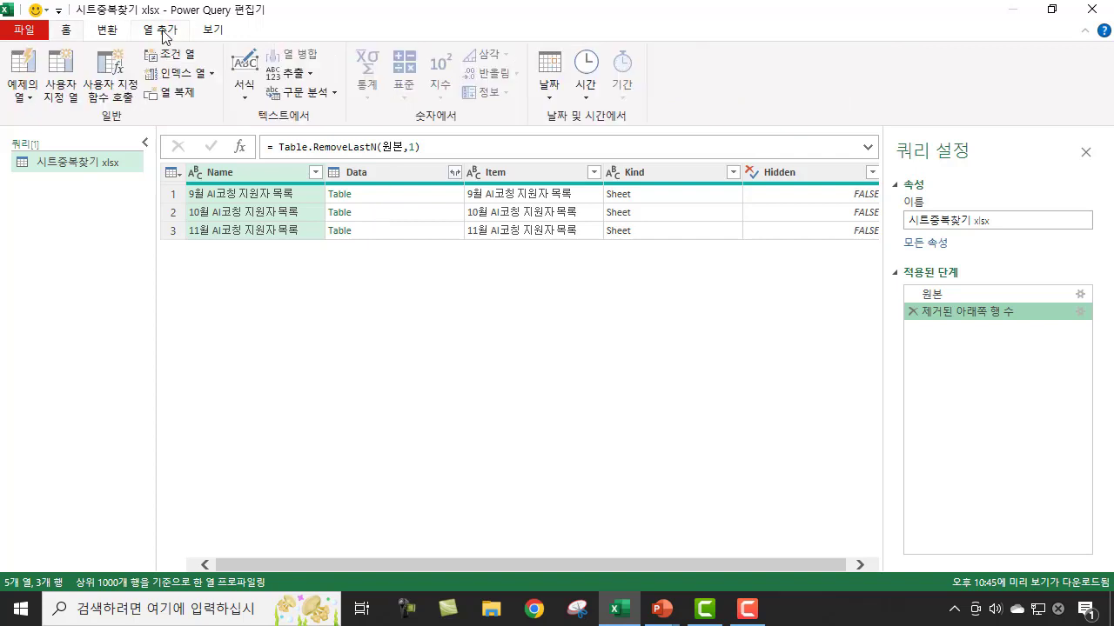
left_click(67, 74)
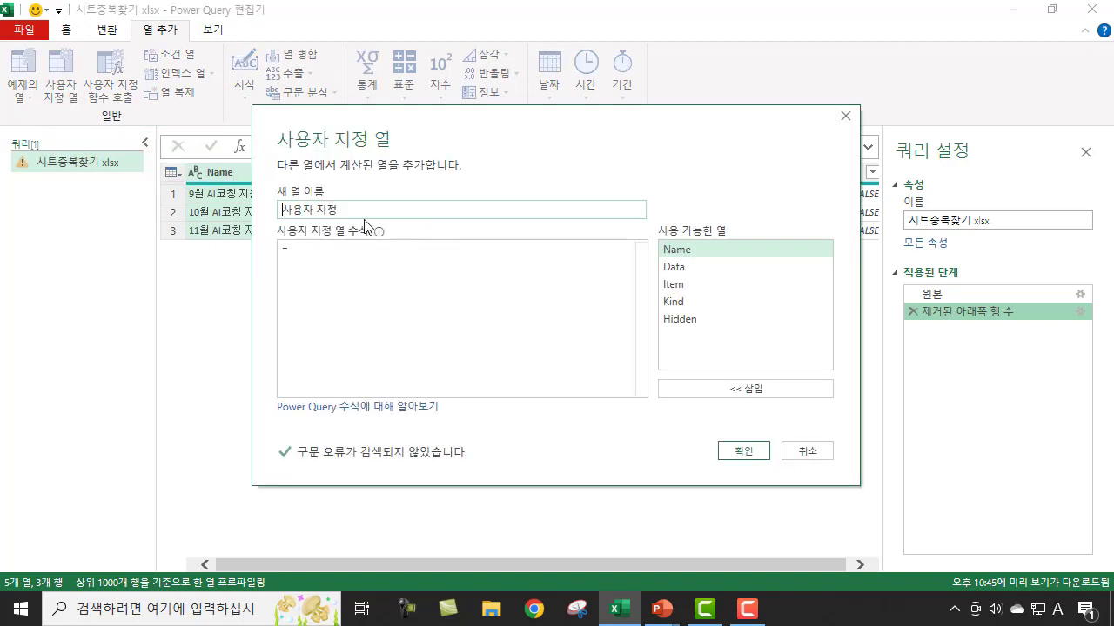
left_click_drag(354, 207, 144, 245)
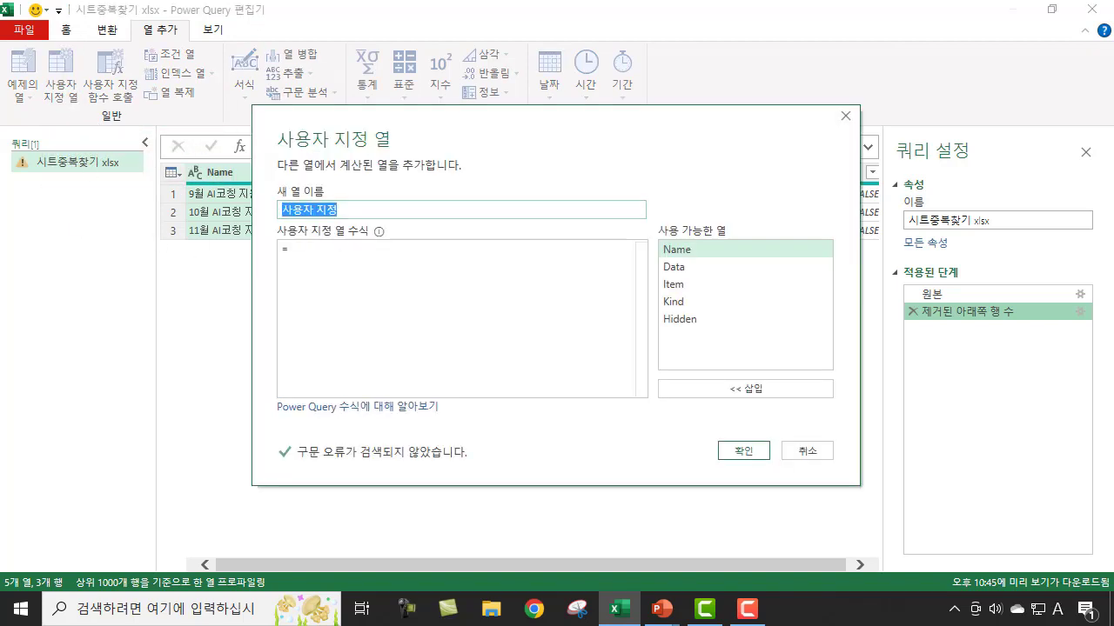
type("C")
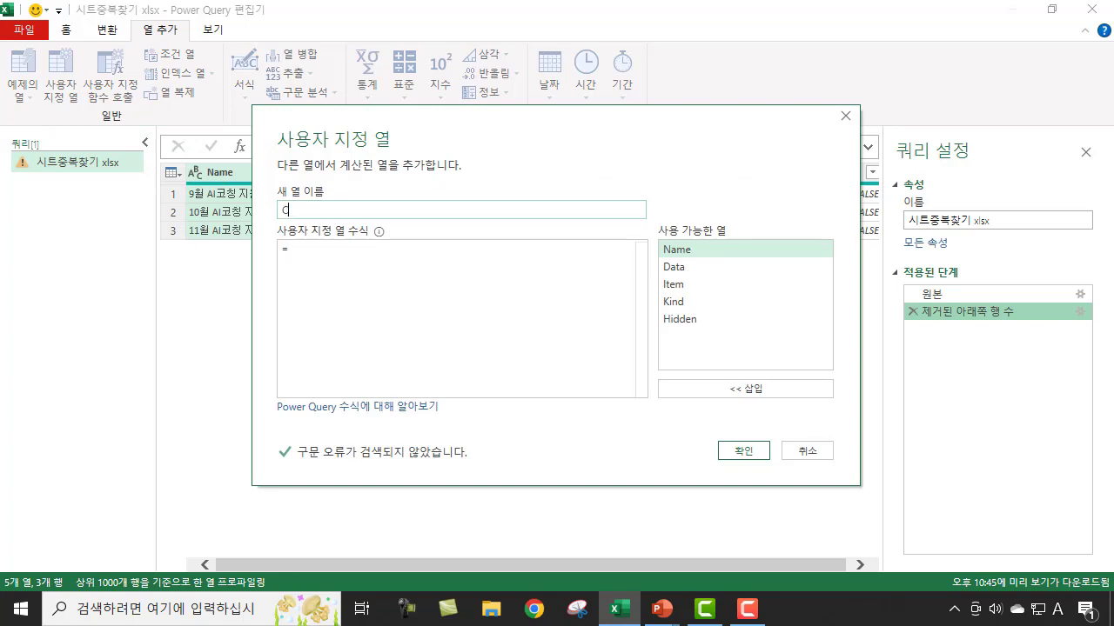
key("BackSpace")
key("BackSpace")
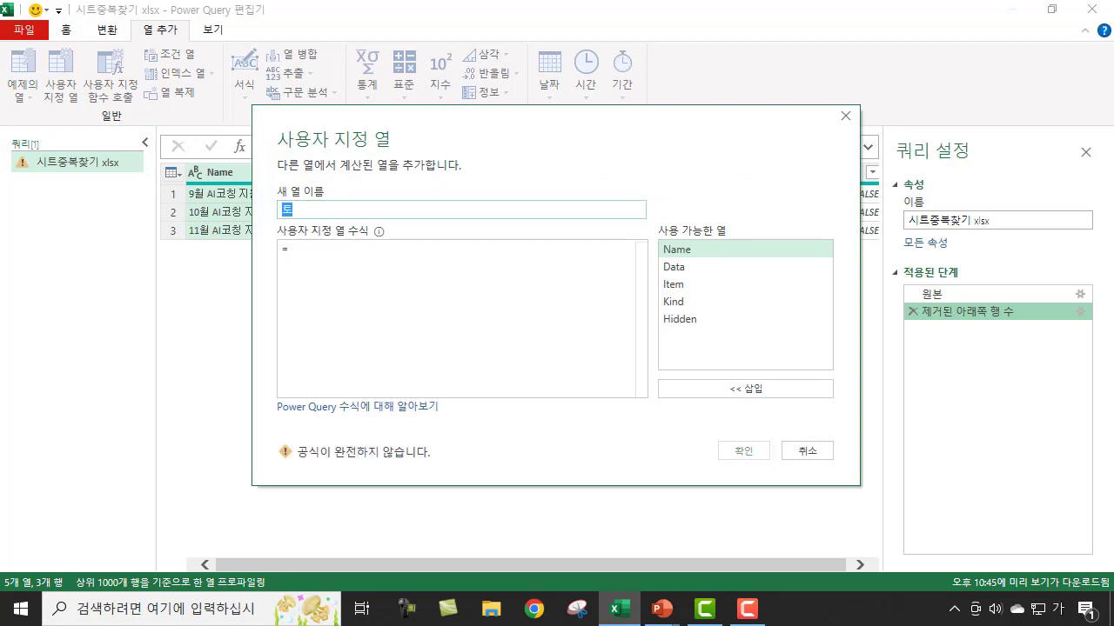
key("Hangul")
type("통하")
type("데이터헤더")
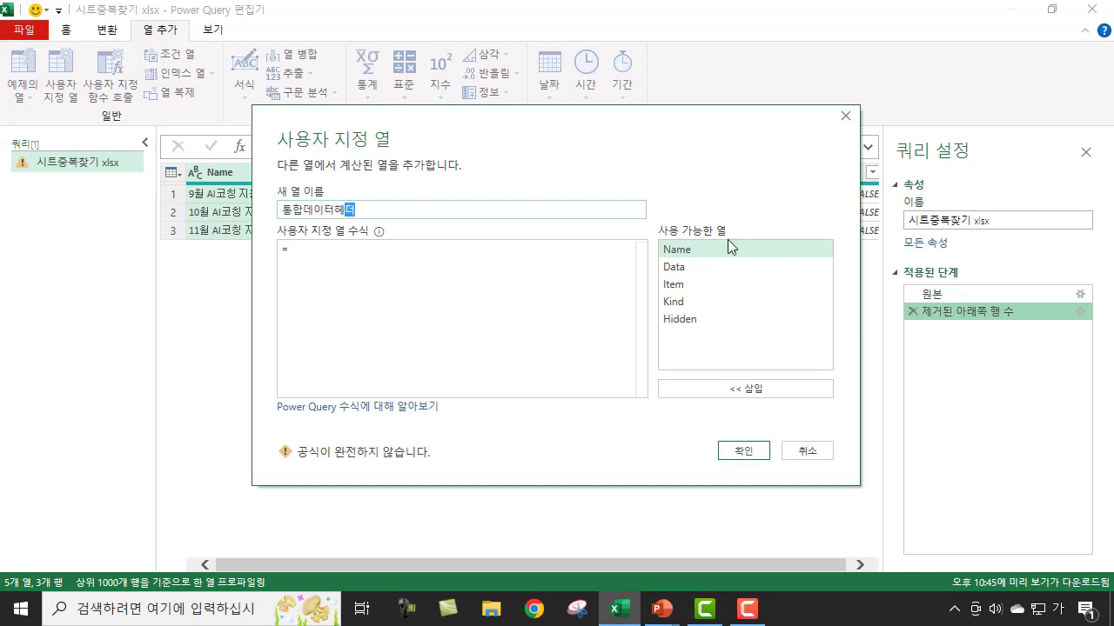
left_click_drag(632, 129, 850, 154)
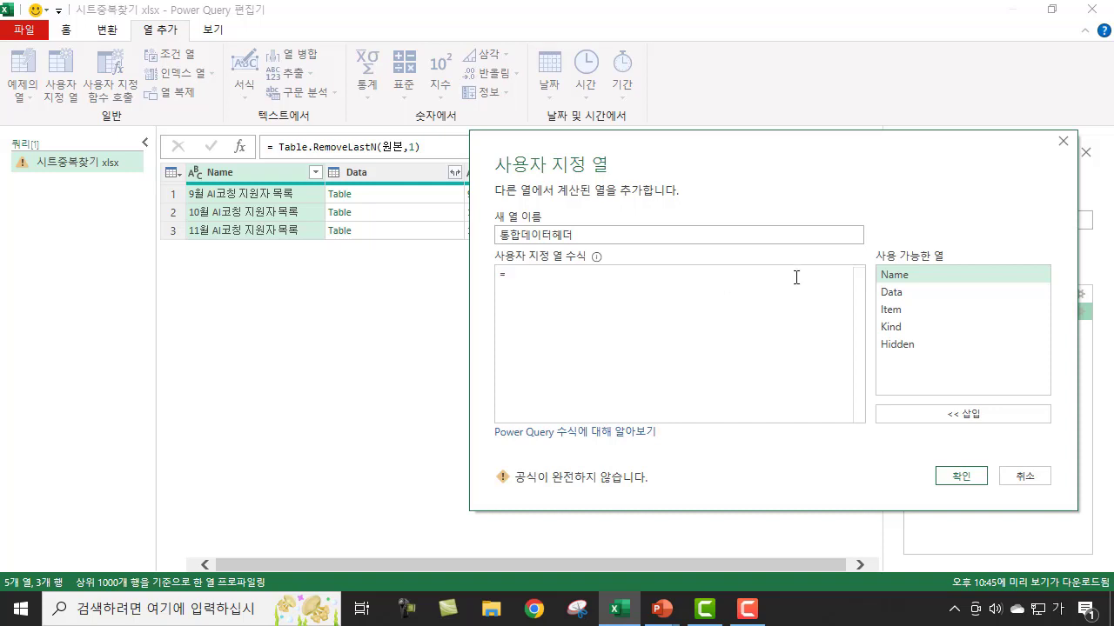
Paste the copied formula, edit it to Table.PromoteHeaders([Data]), and create the 통합데이터헤더 custom column.
key("ctrl+v")
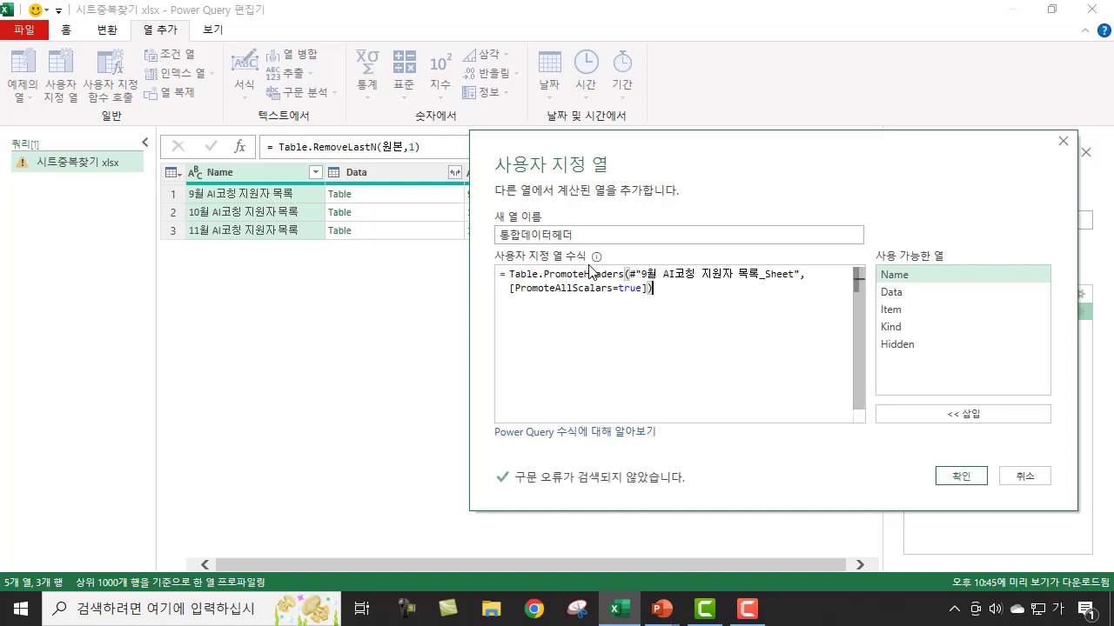
left_click_drag(641, 145, 709, 146)
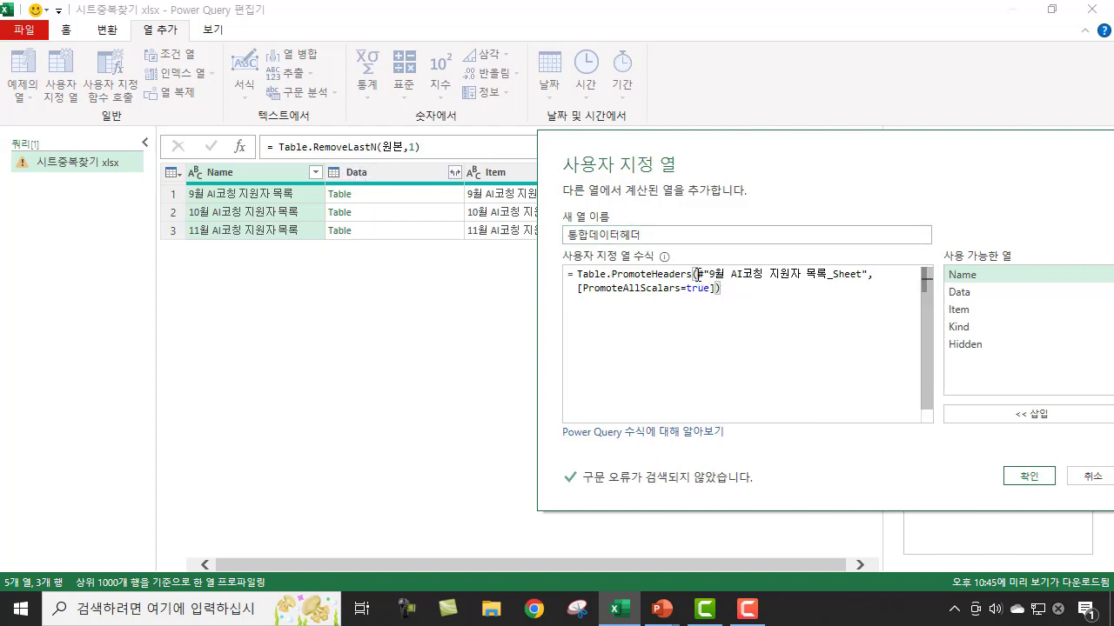
left_click_drag(700, 275, 712, 288)
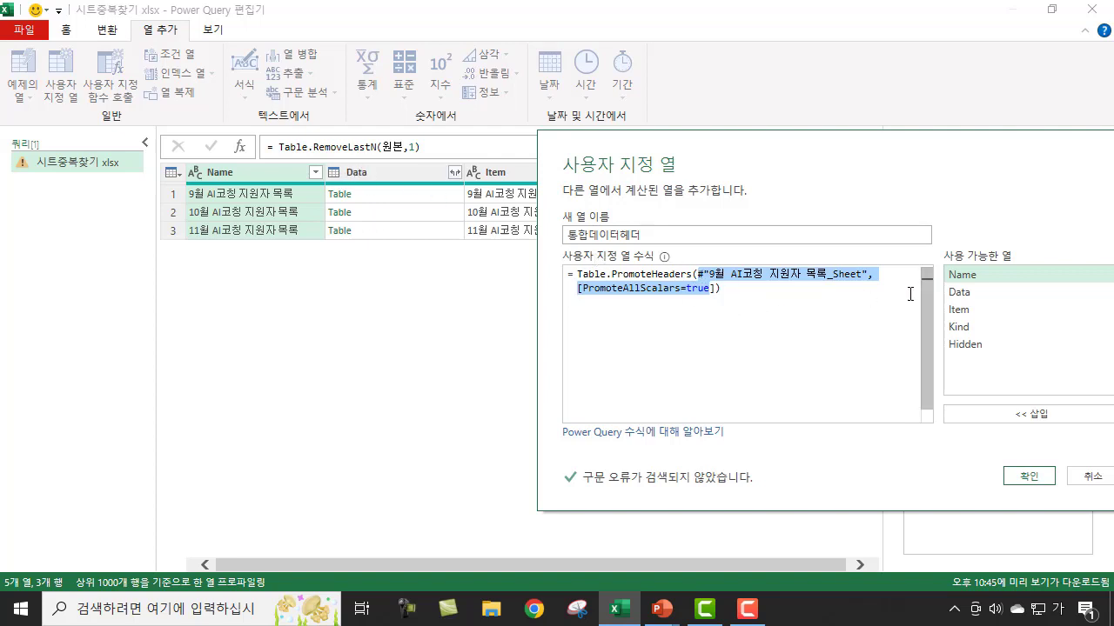
left_click(964, 294)
double_click(965, 293)
left_click(738, 277)
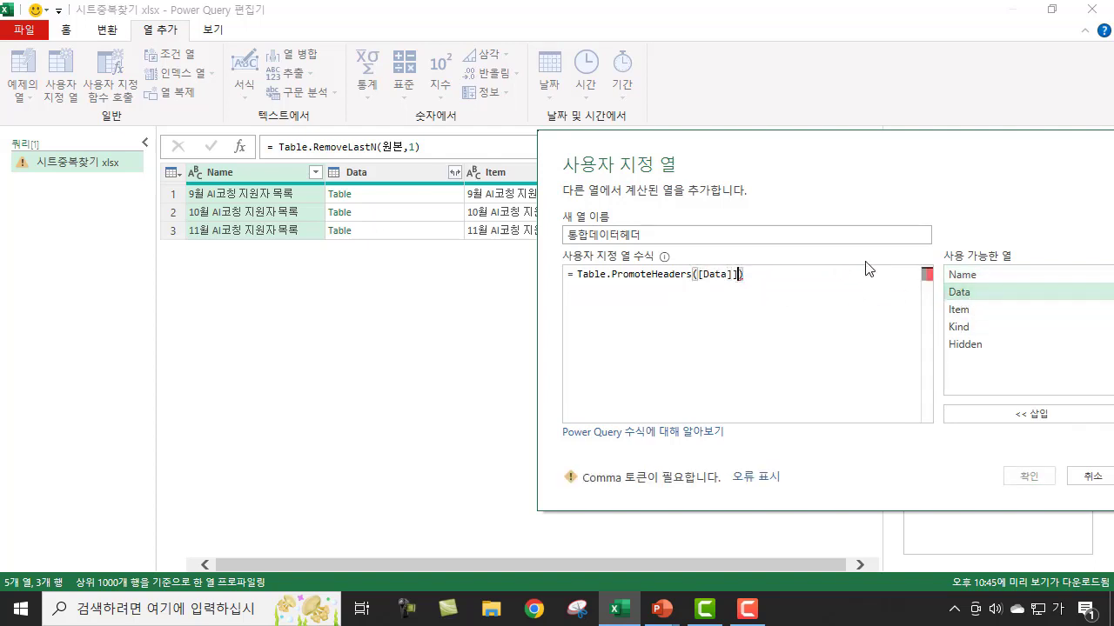
key("BackSpace")
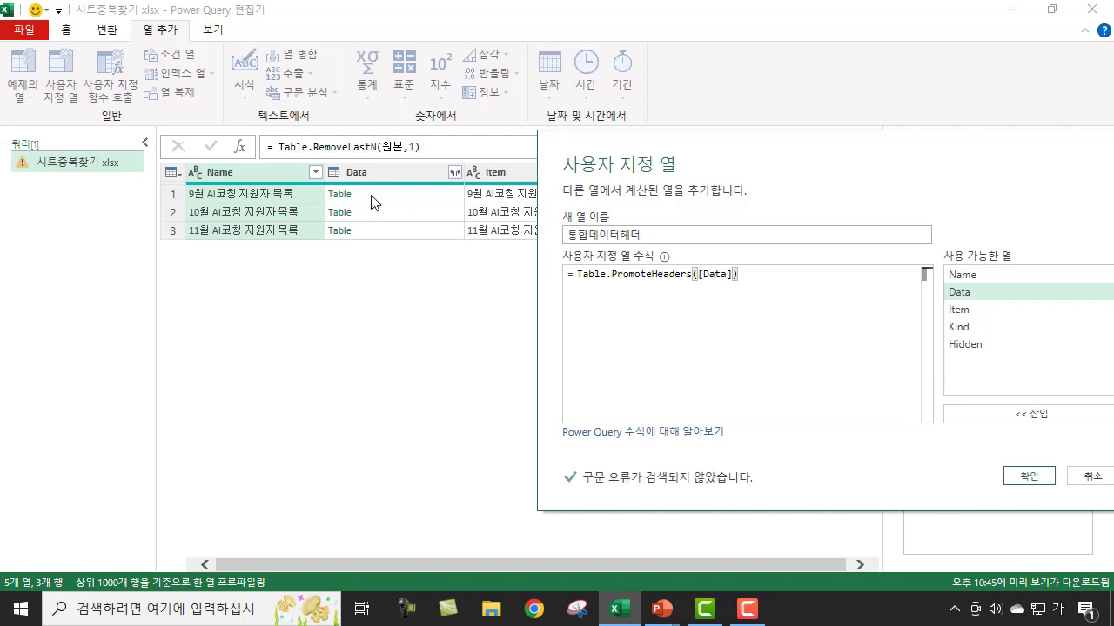
left_click(1035, 479)
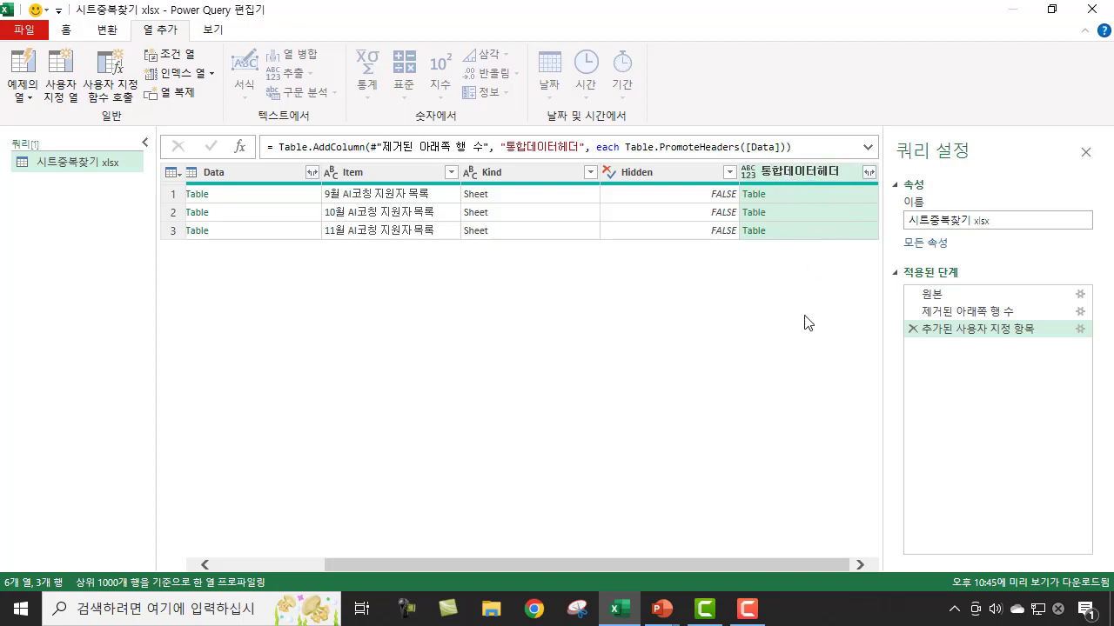
Try expanding all columns of 통합데이터헤더 without the original name as prefix, review the combined rows, and delete the expansion step.
left_click(869, 171)
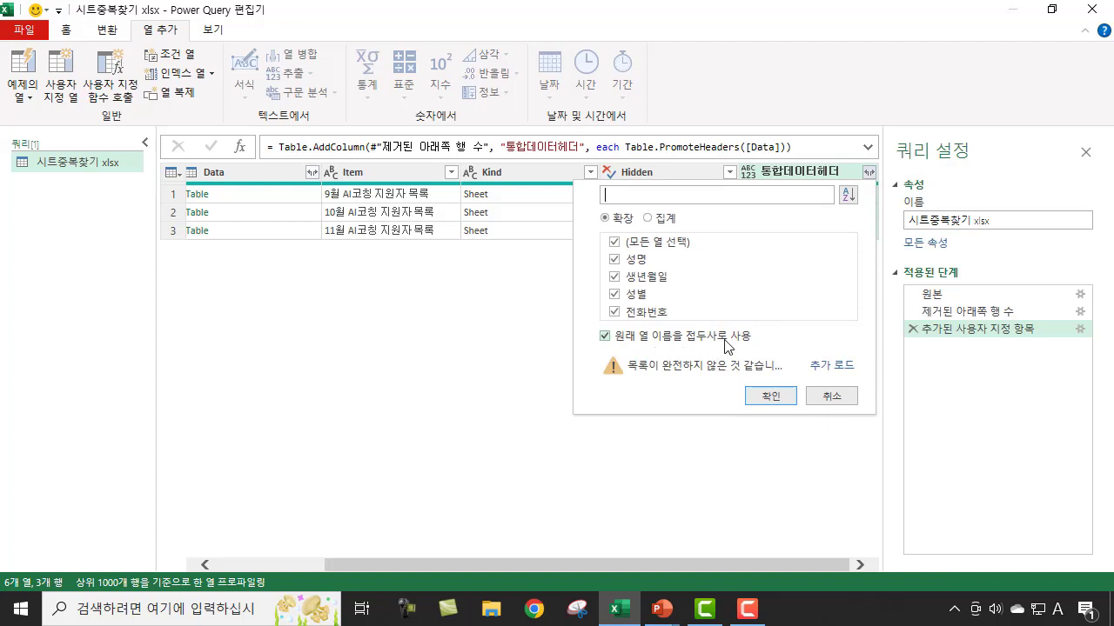
left_click(605, 336)
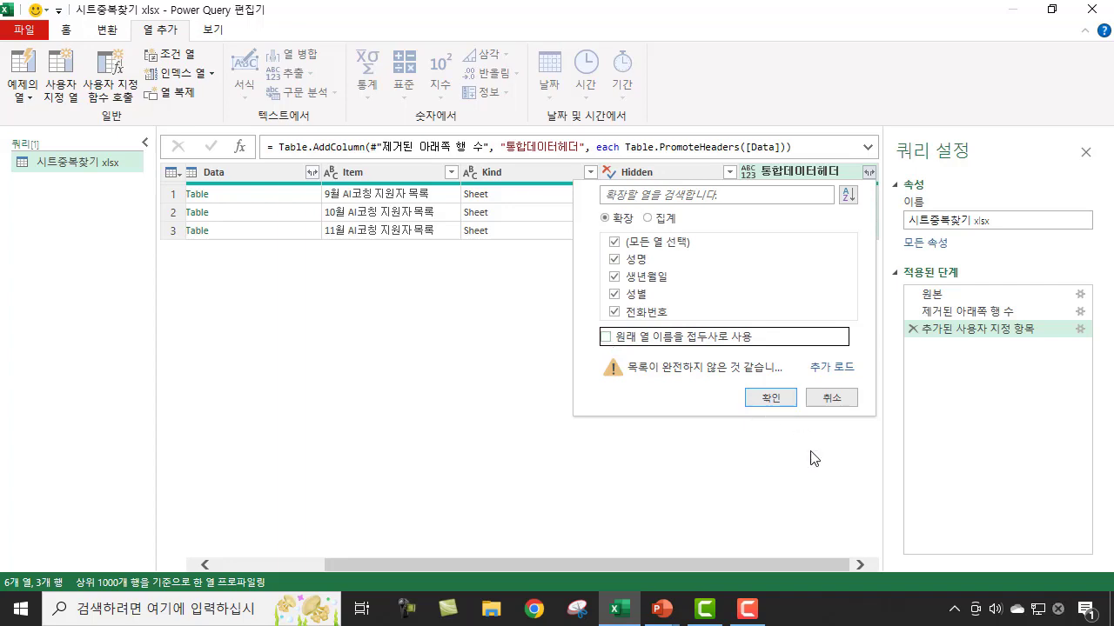
key("Return")
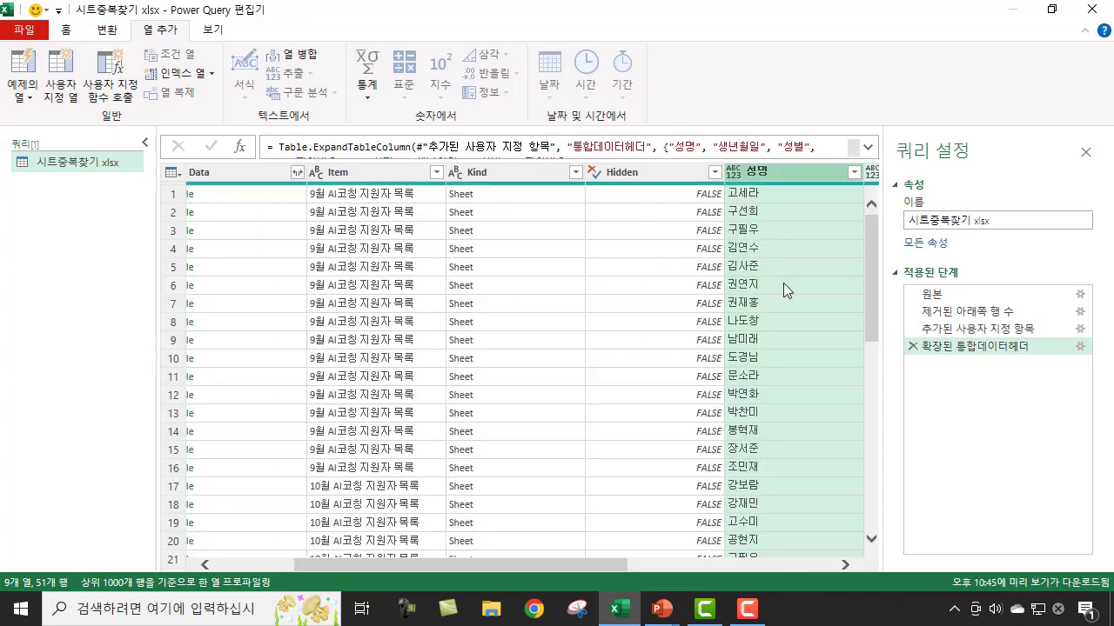
scroll(774, 238, "down", 5)
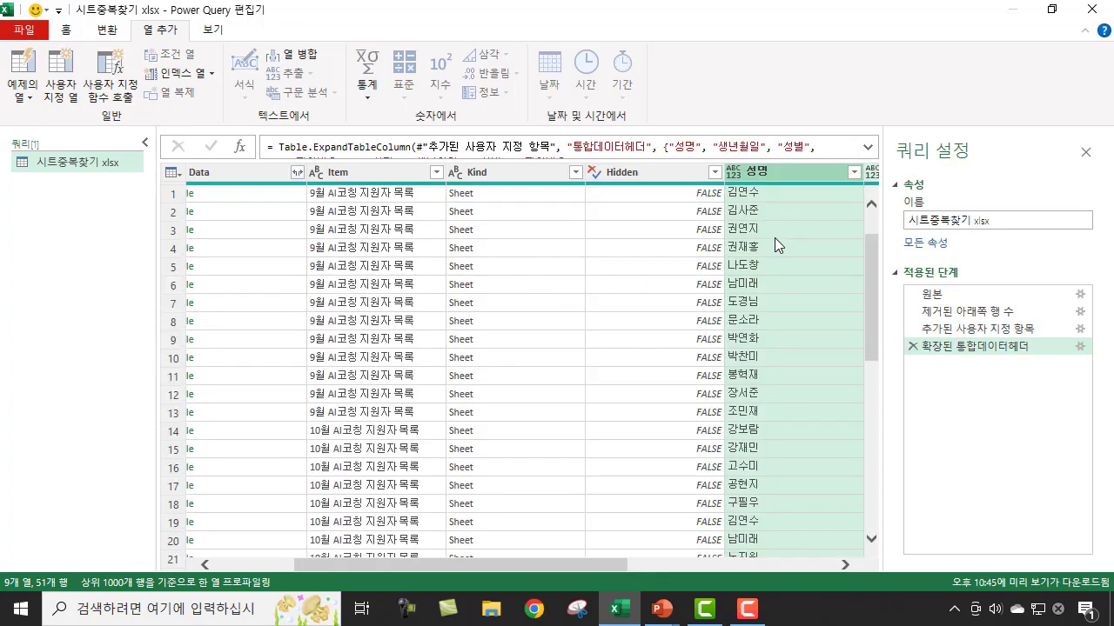
scroll(751, 446, "down", 4)
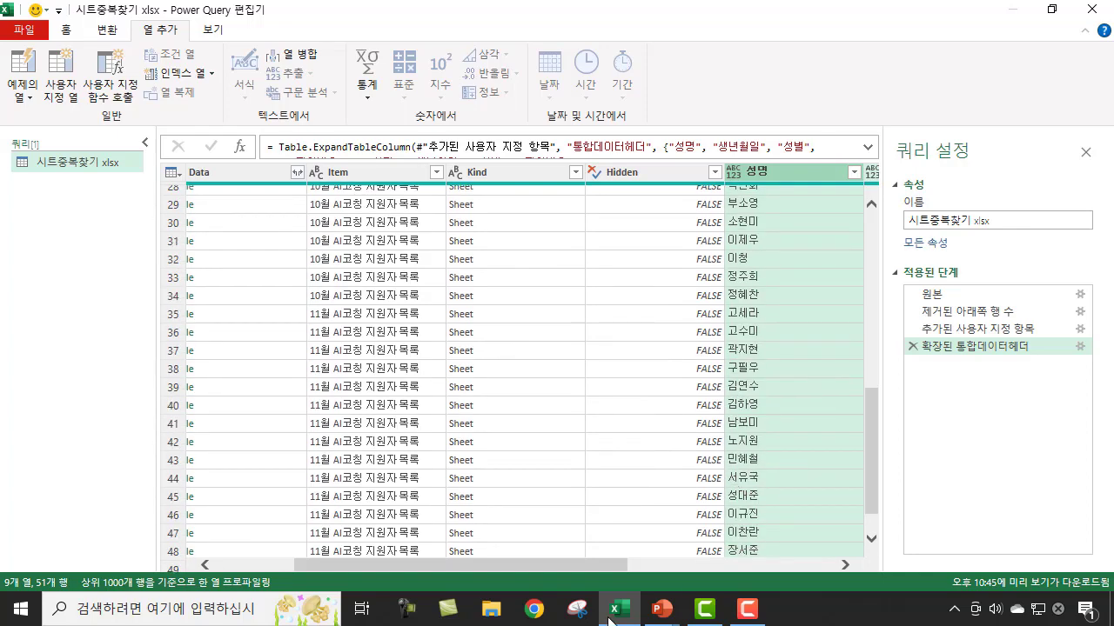
left_click_drag(565, 562, 800, 568)
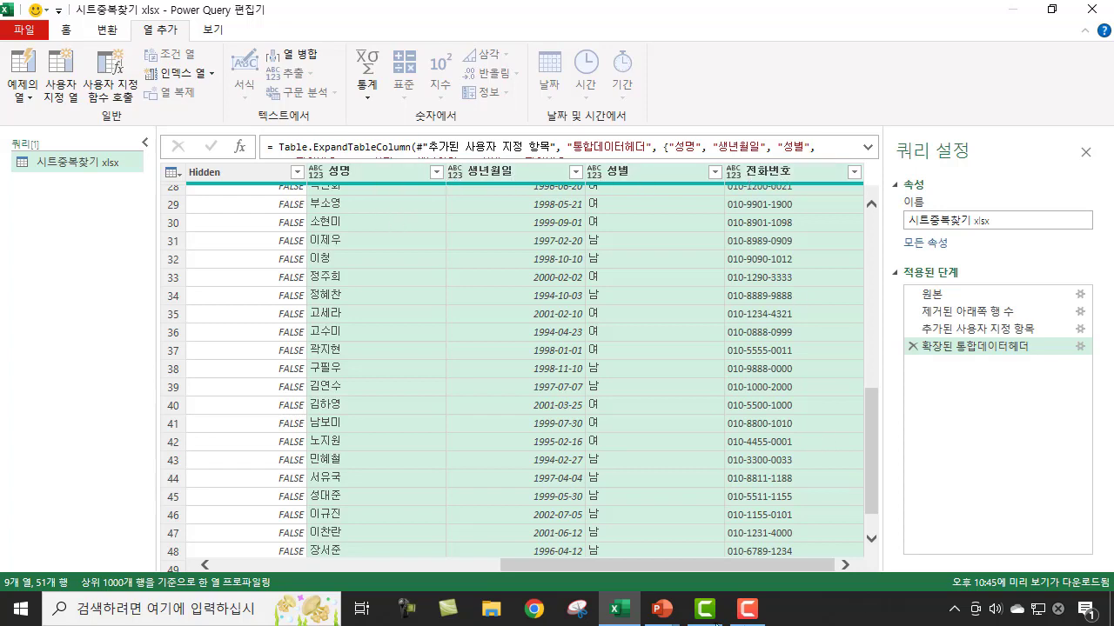
left_click_drag(682, 563, 390, 568)
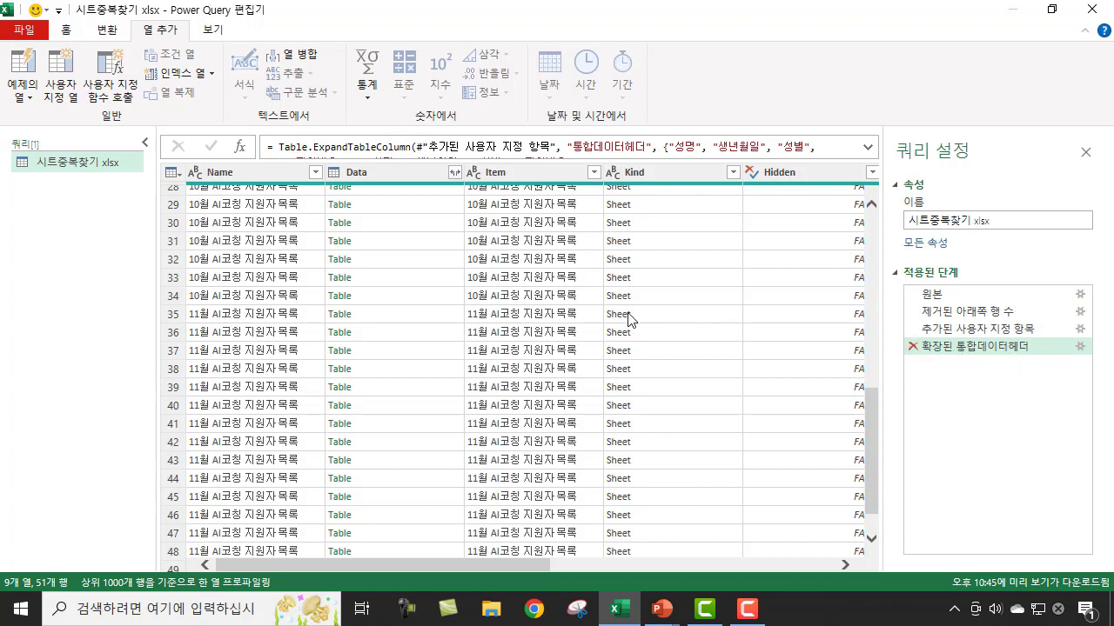
left_click(914, 346)
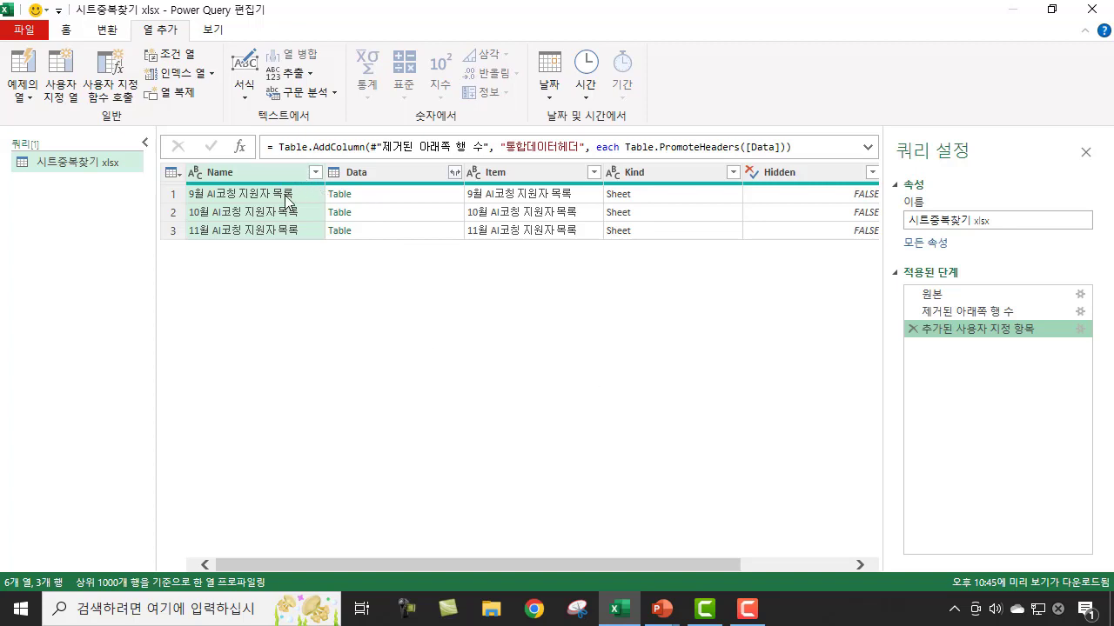
Remove all columns except Name and 통합데이터헤더, and expand 통합데이터헤더 into 성명, 생년월일, 성별 and 전화번호 without a prefix.
left_click_drag(402, 564, 686, 471)
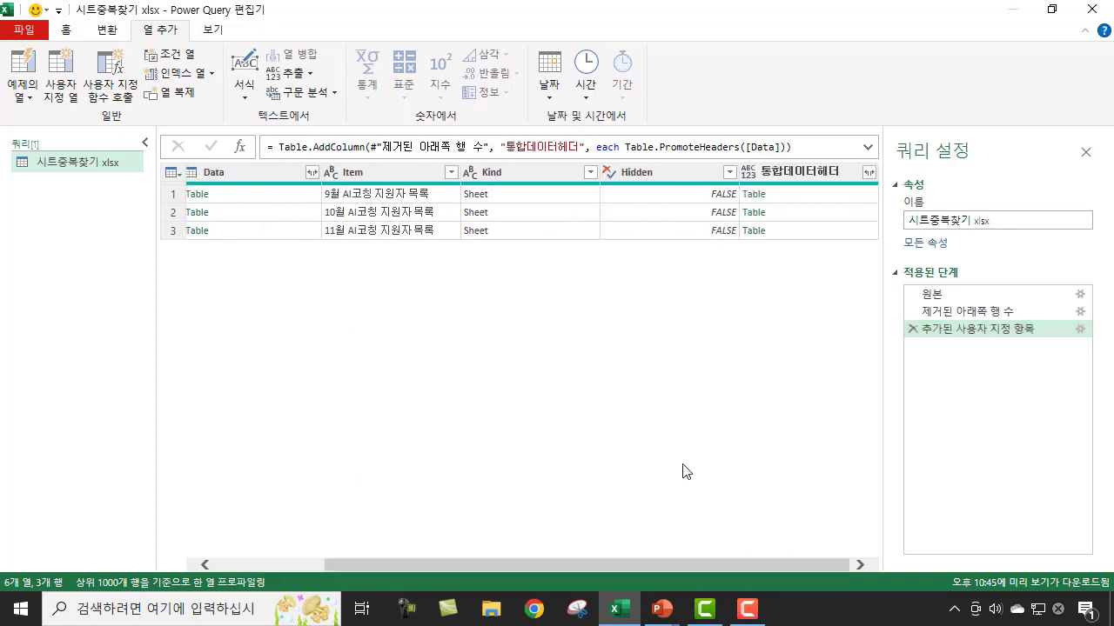
left_click(814, 168)
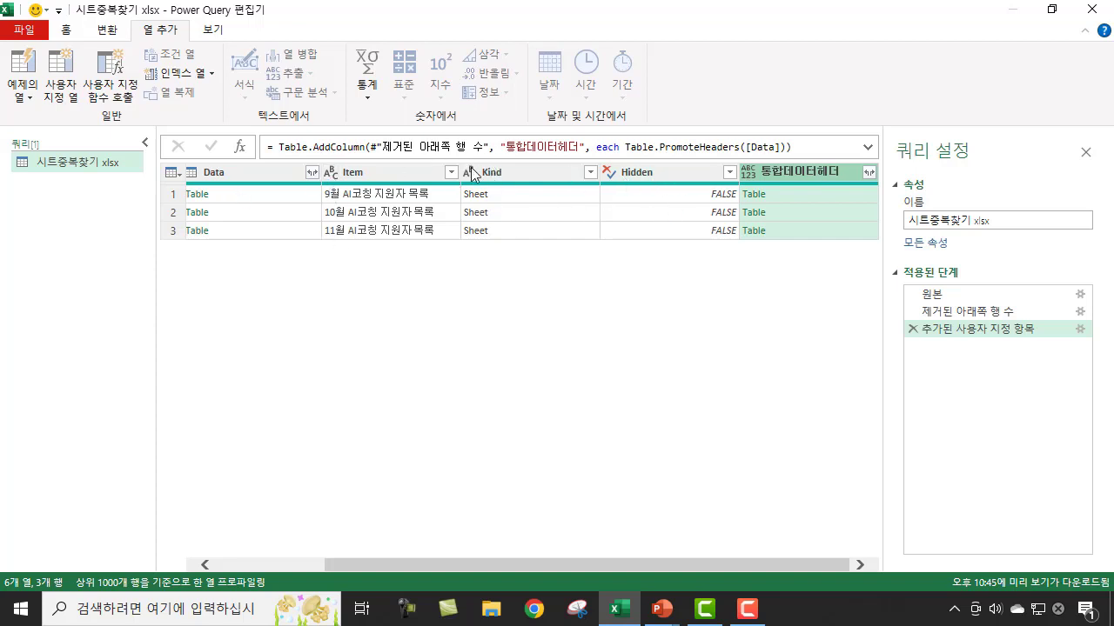
right_click(802, 171)
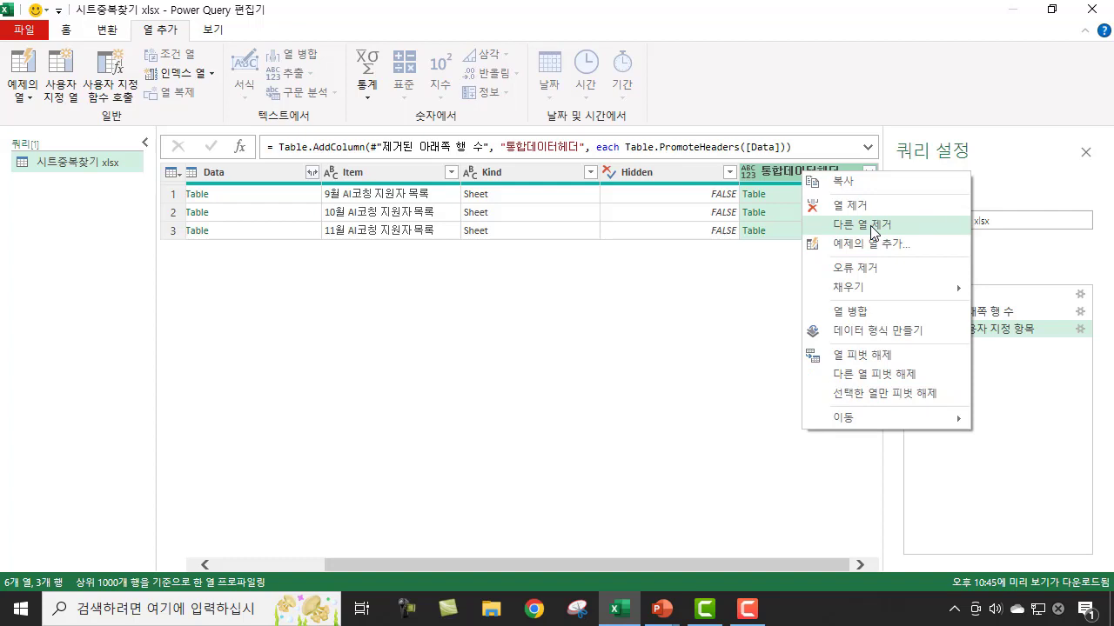
left_click(872, 232)
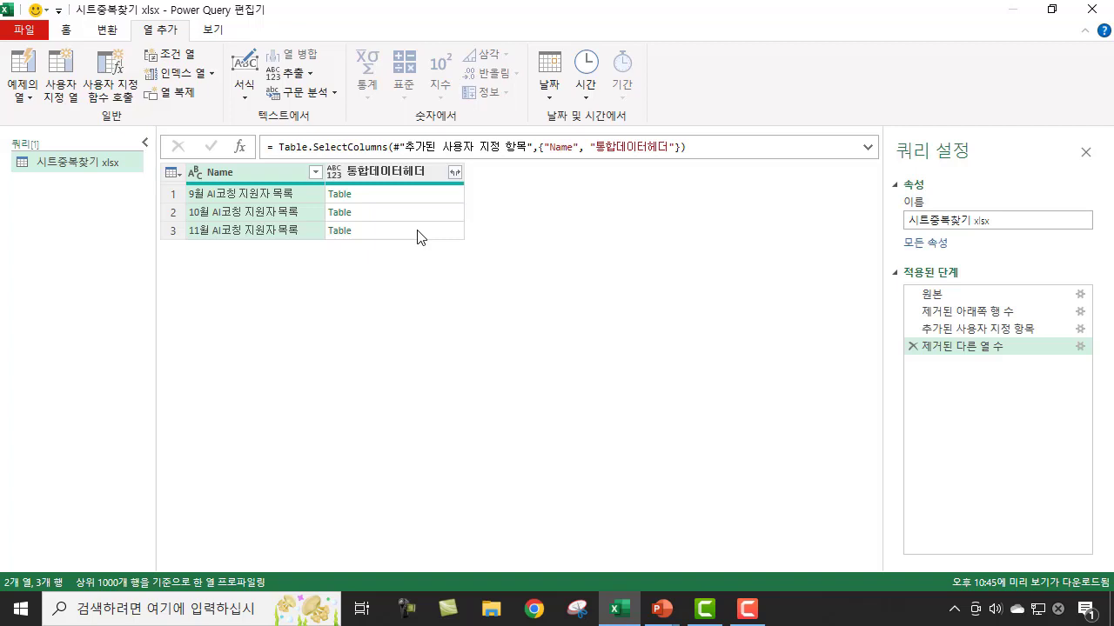
left_click(455, 174)
left_click(354, 397)
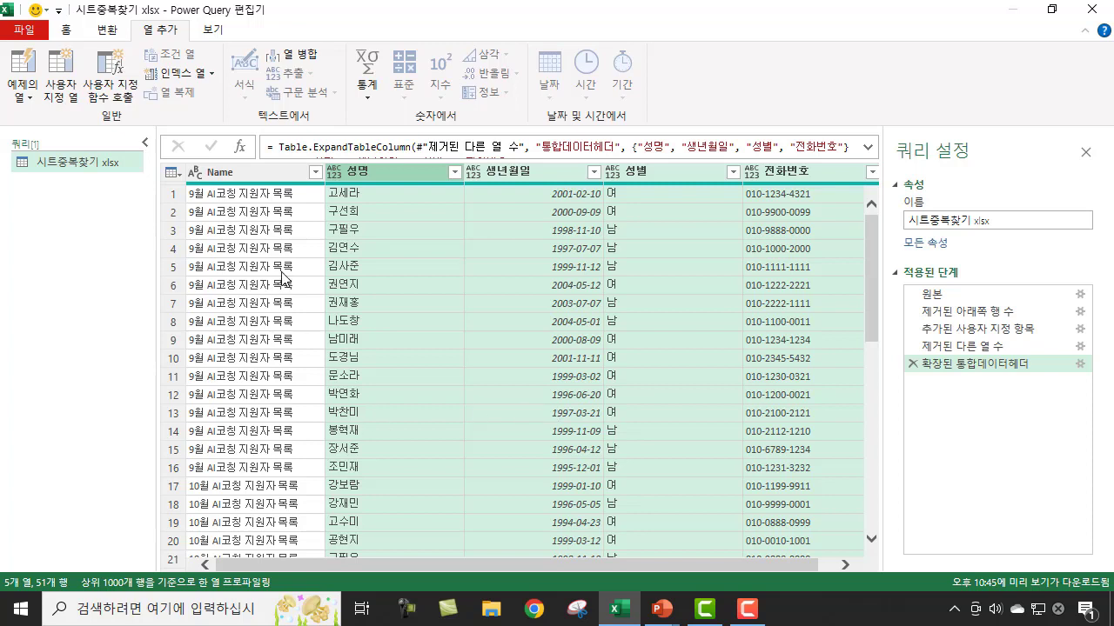
Rename the Name column as 구분.
right_click(240, 178)
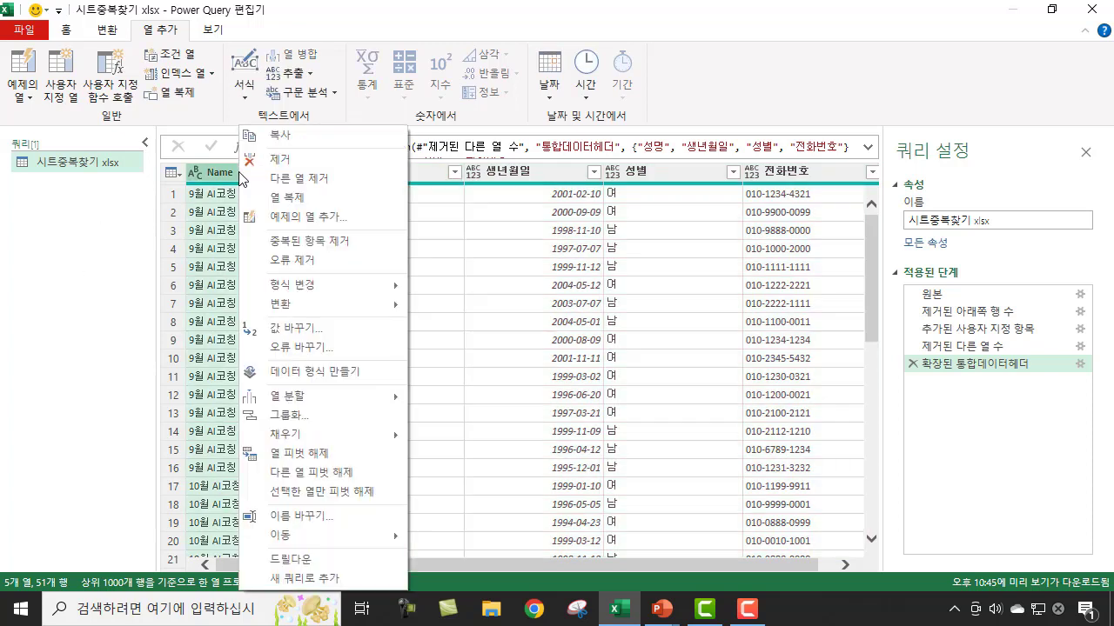
left_click(347, 527)
type("R")
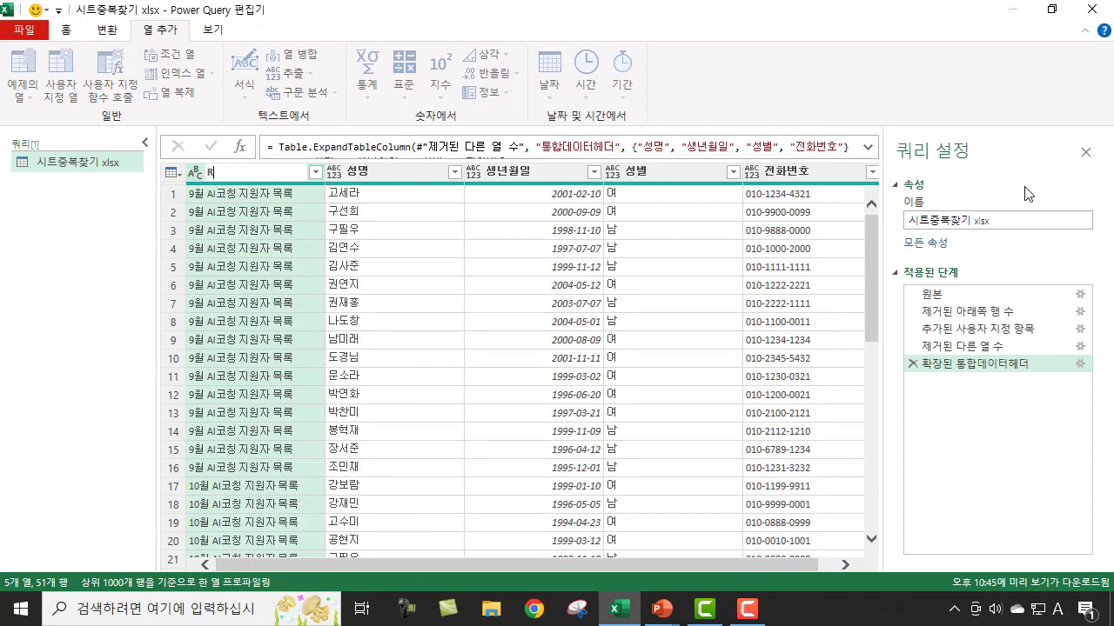
type("구분")
key("Return")
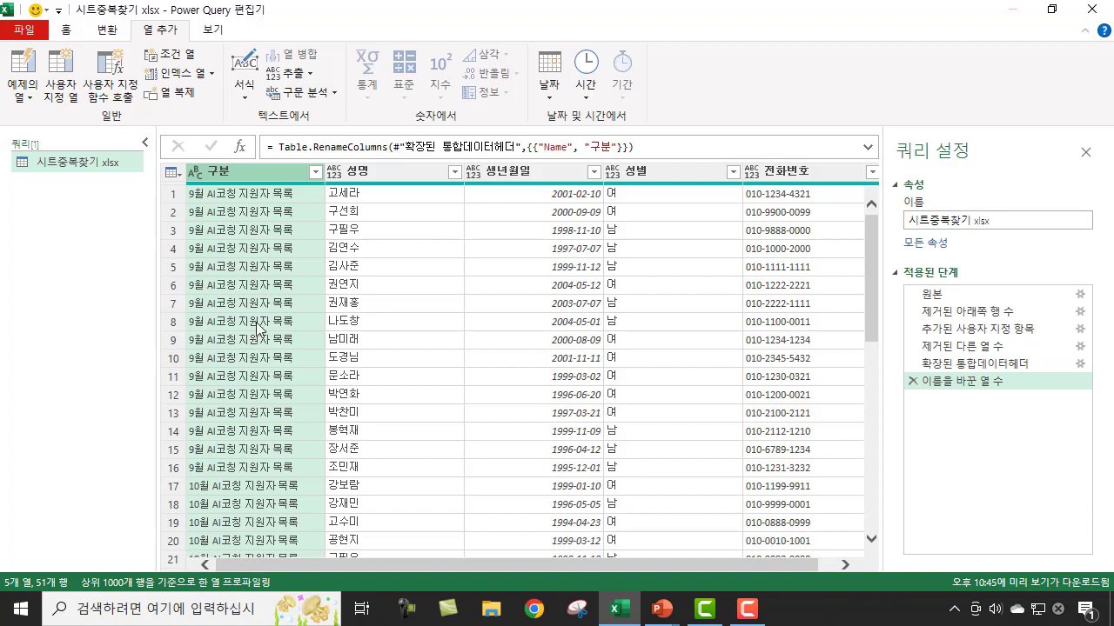
Replace the text AI코칭 지원자 목록 with 접수명단 in the 구분 column and check the replaced rows.
right_click(255, 177)
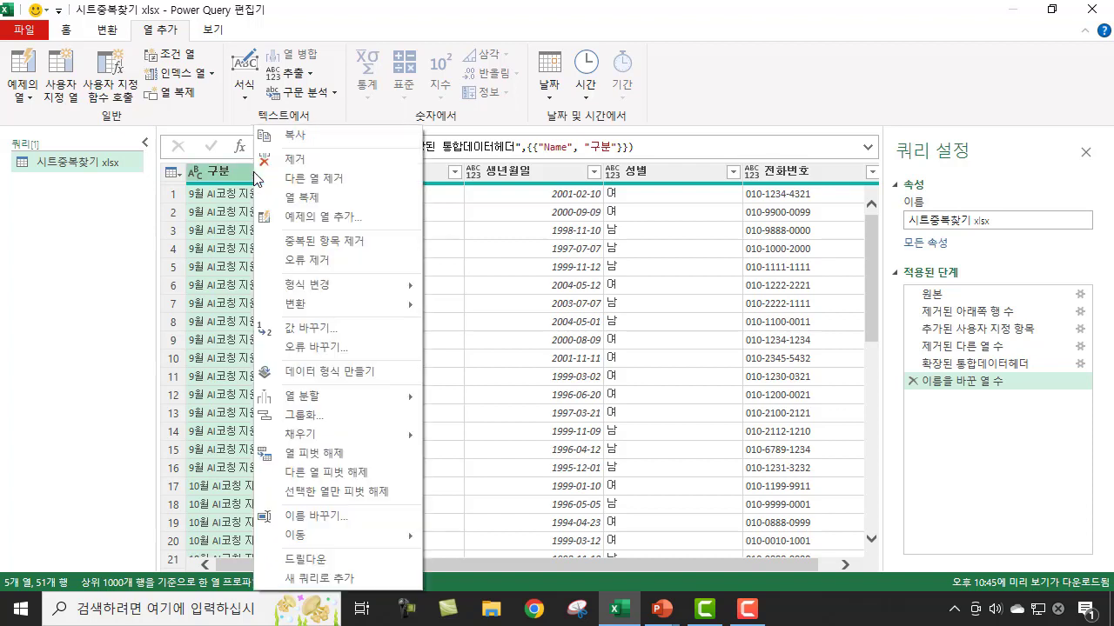
left_click(312, 339)
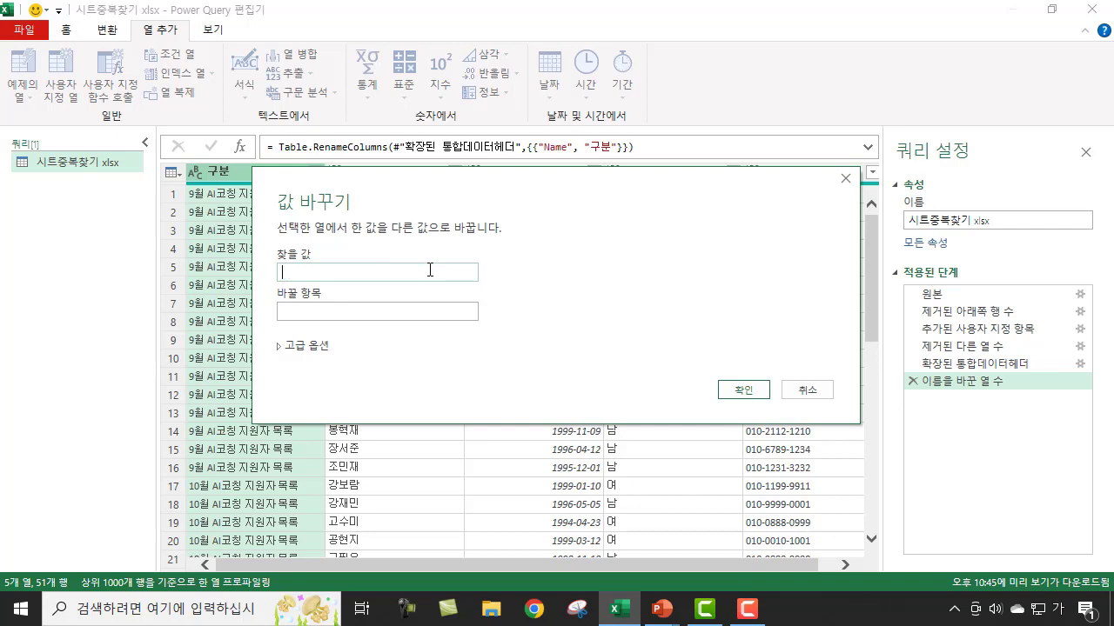
key("Hangul")
type("A")
type("I코칭 지원")
type("자 목ㄹ")
left_click(310, 313)
type("접")
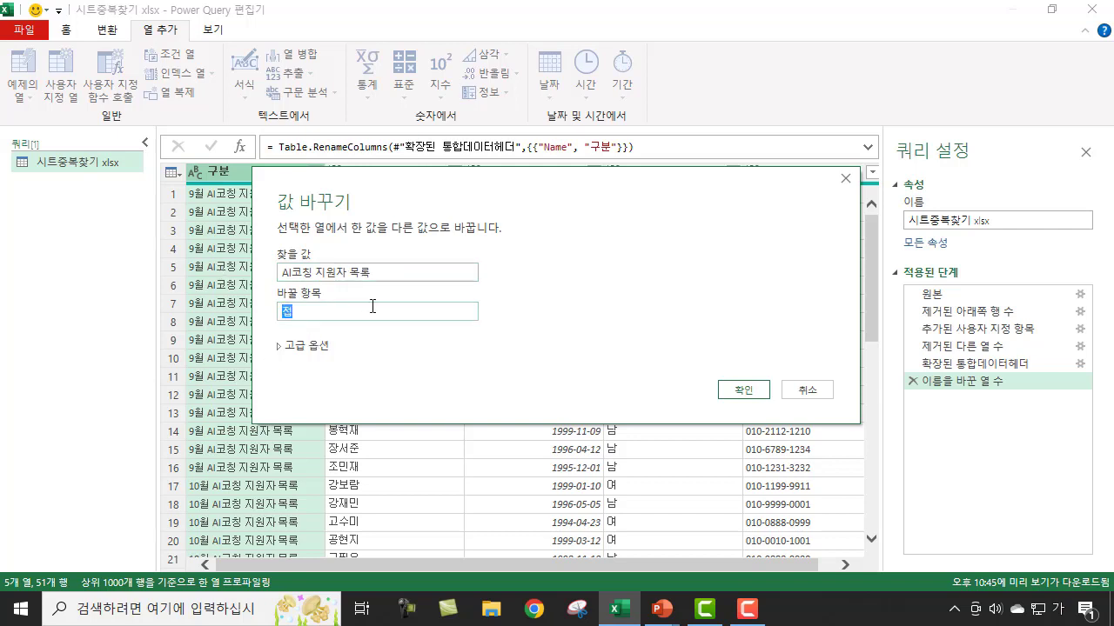
type("수")
type("명ㄷ")
left_click_drag(695, 183, 752, 182)
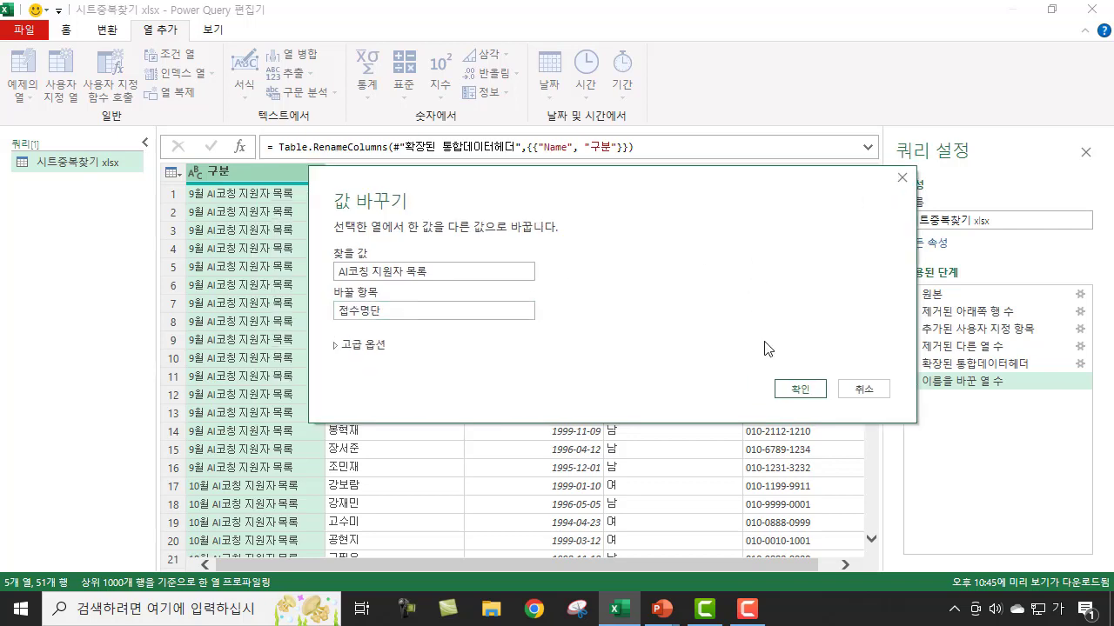
left_click(800, 389)
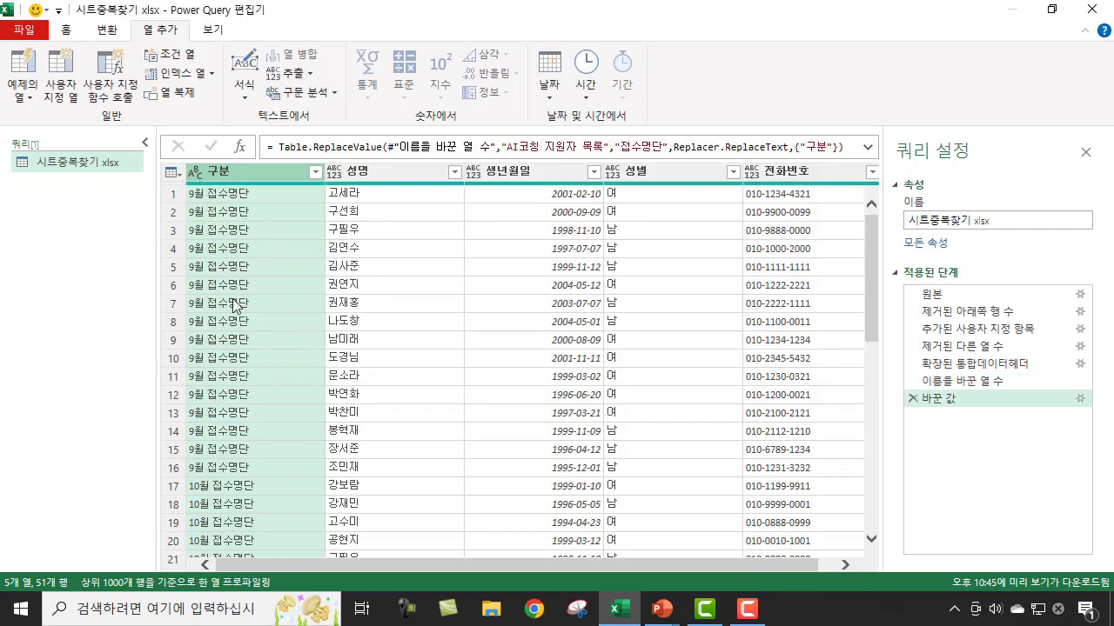
scroll(208, 507, "down", 9)
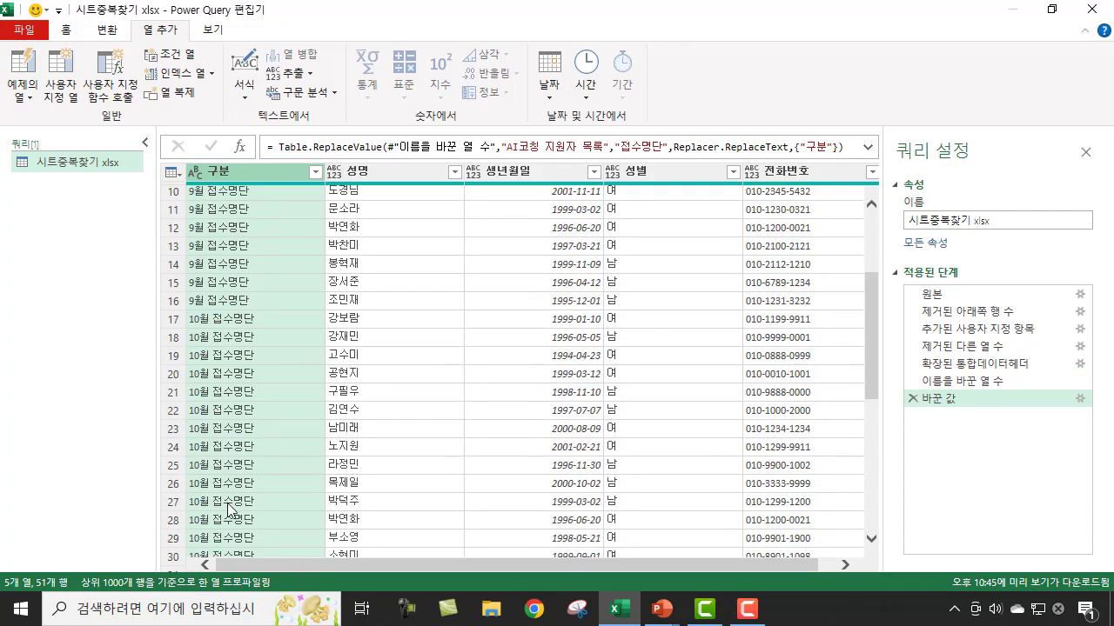
scroll(226, 502, "up", 9)
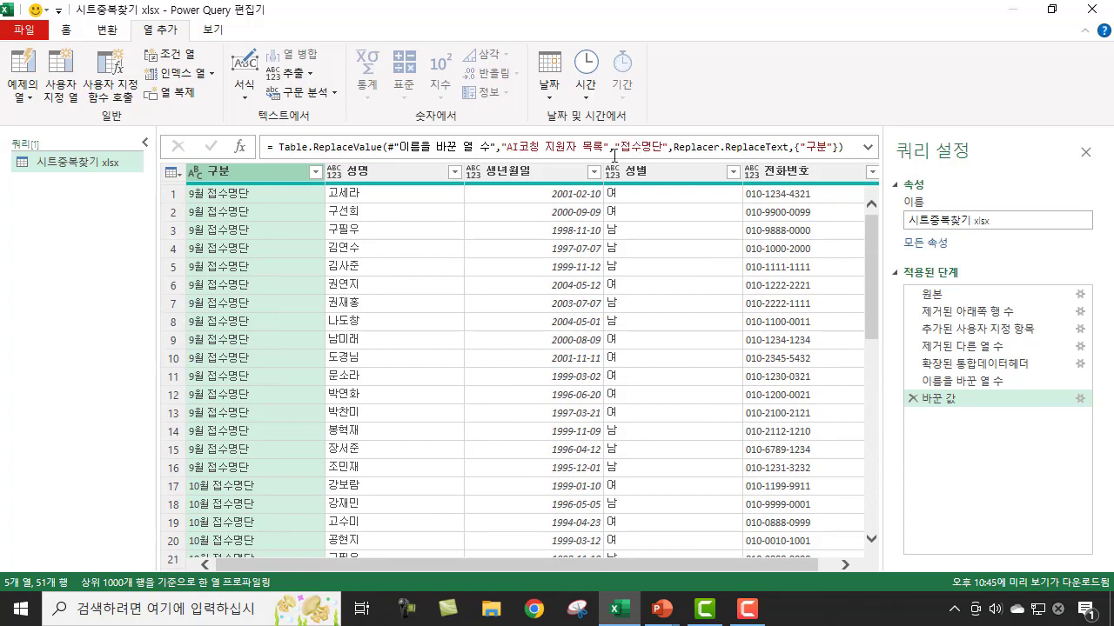
Set the data type of the 생년월일 column to date (날짜).
left_click(551, 174)
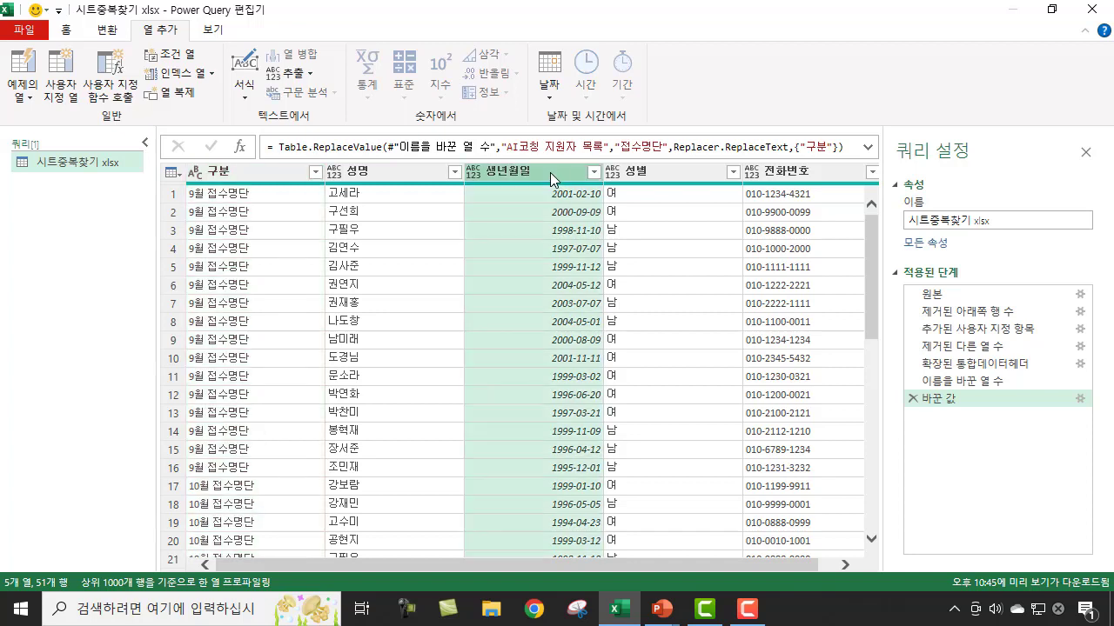
left_click(114, 32)
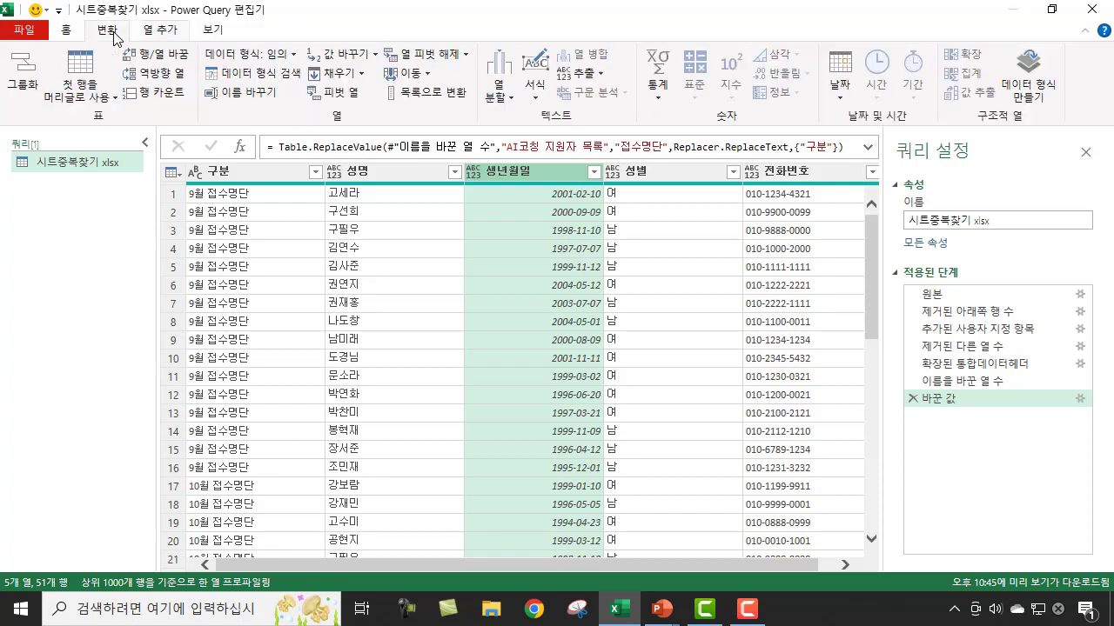
left_click(288, 54)
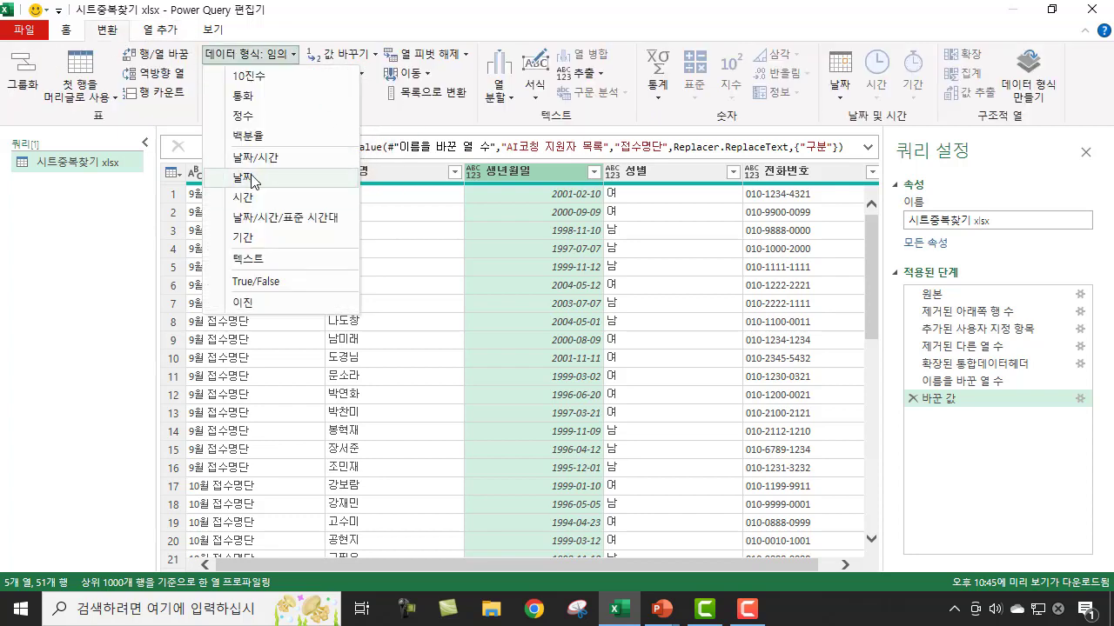
left_click(245, 177)
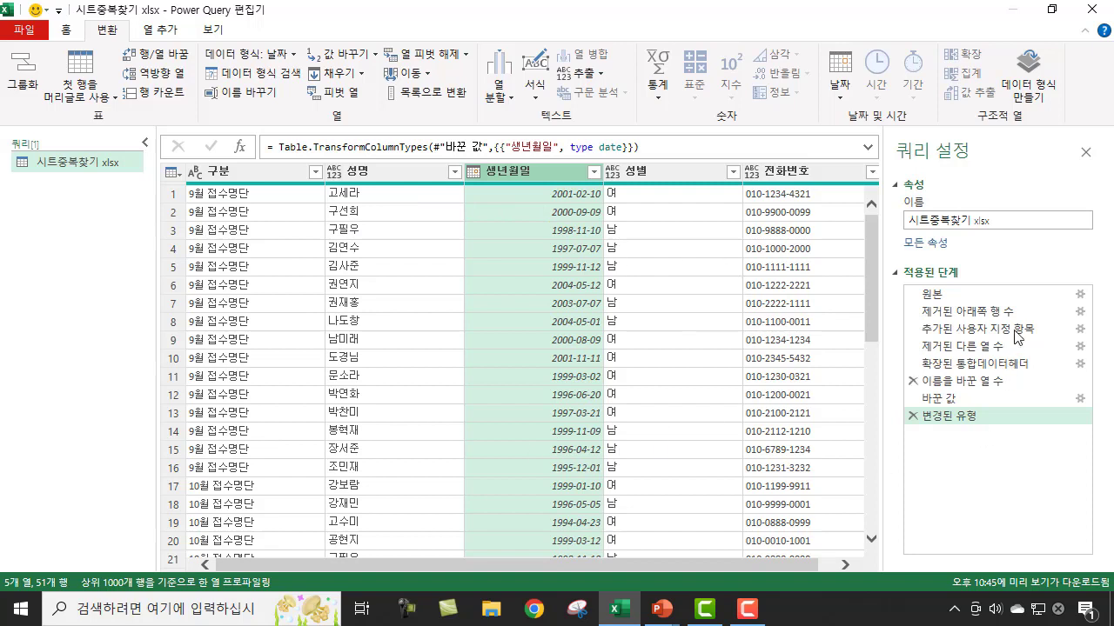
Rename the 시트중복찾기 xlsx query as 통합데이터원본.
left_click(985, 221)
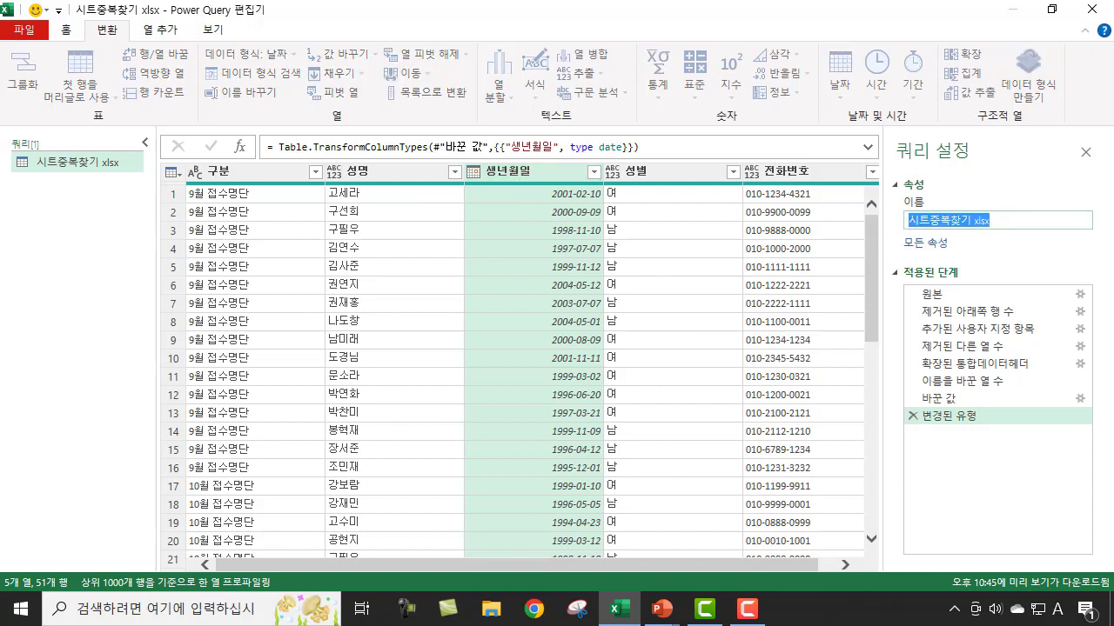
type("ㅈ")
key("BackSpace")
key("BackSpace")
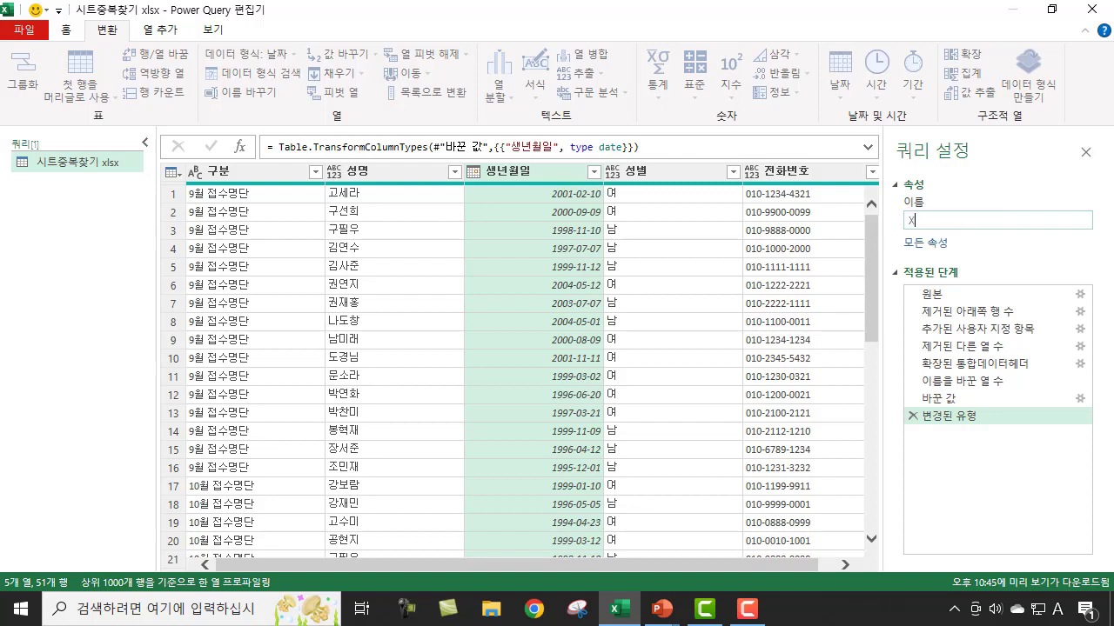
type("통합데이터원ㅂ")
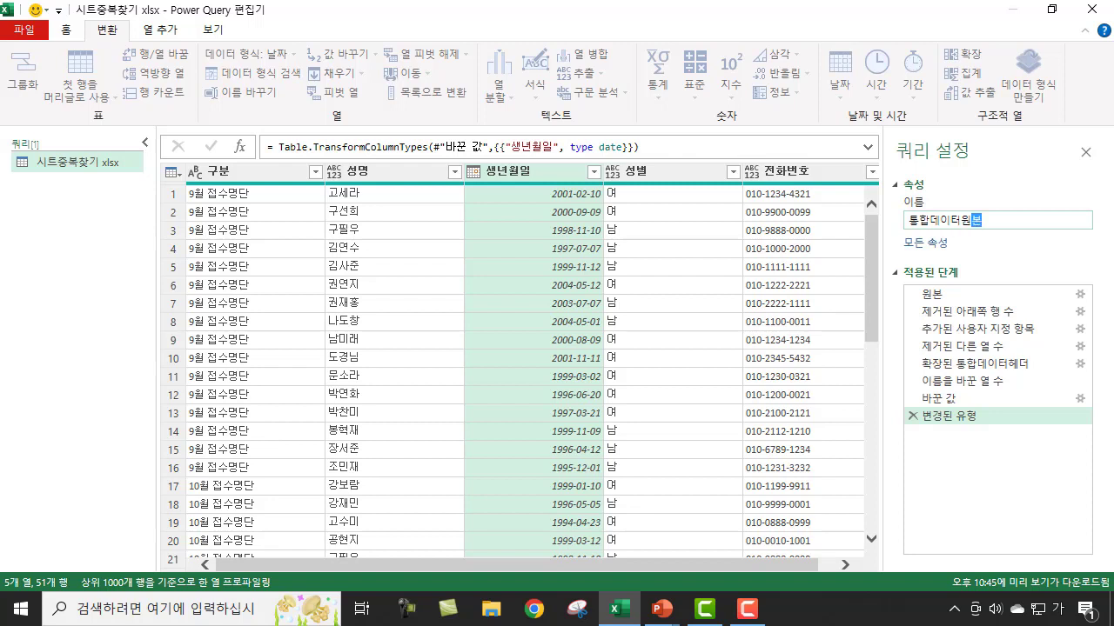
type("ㅗㄴ")
key("Return")
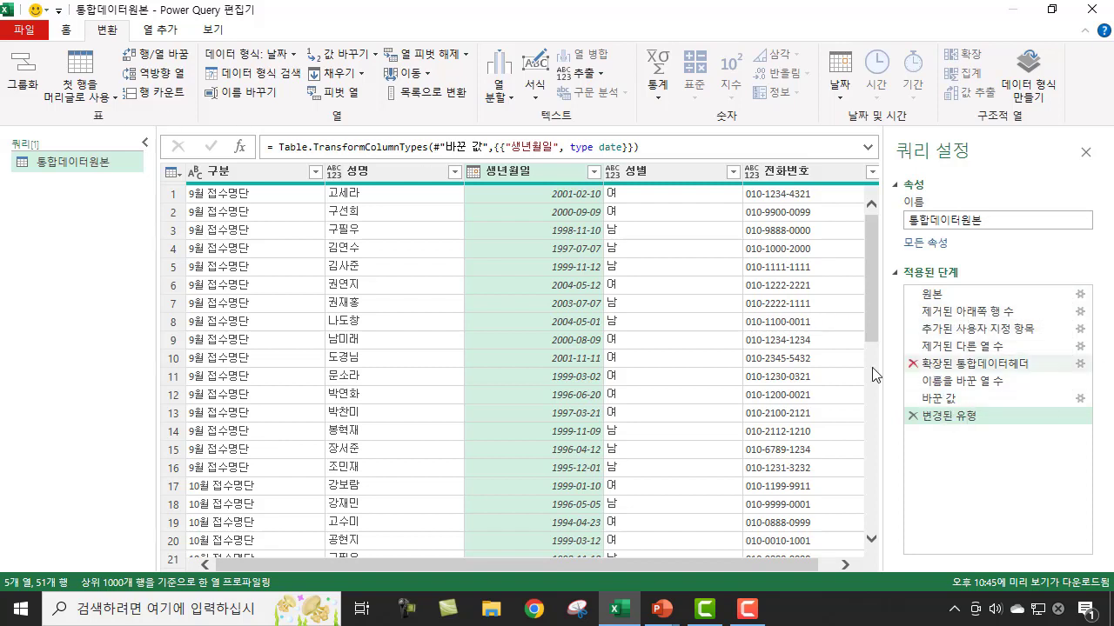
Copy the 통합데이터원본 query and paste it as a second query in the query list.
right_click(81, 165)
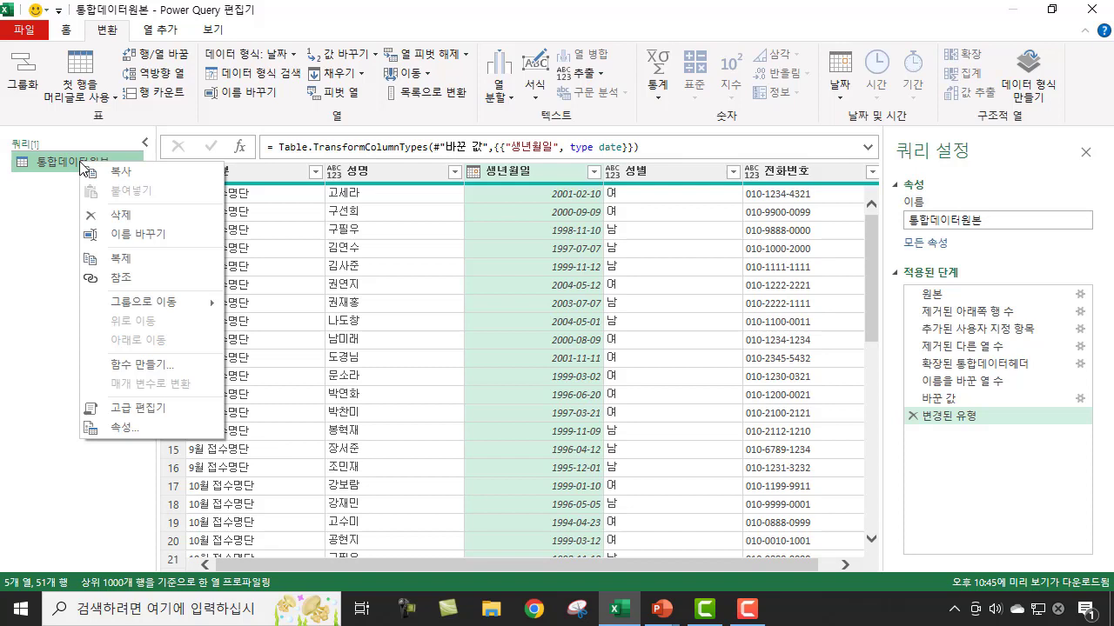
left_click(122, 177)
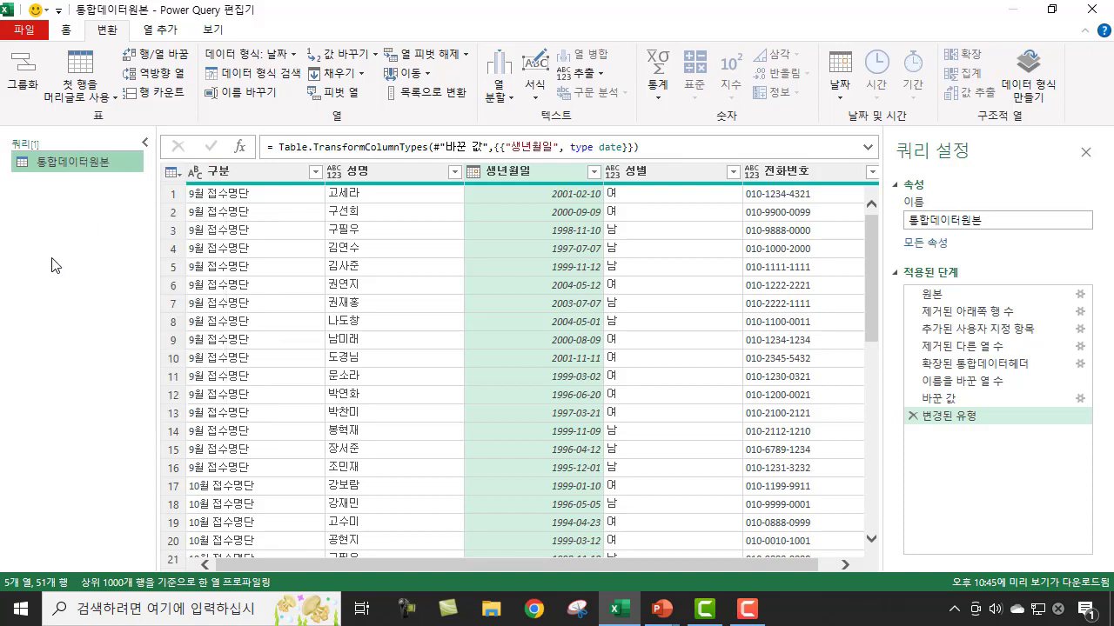
right_click(80, 208)
left_click(117, 216)
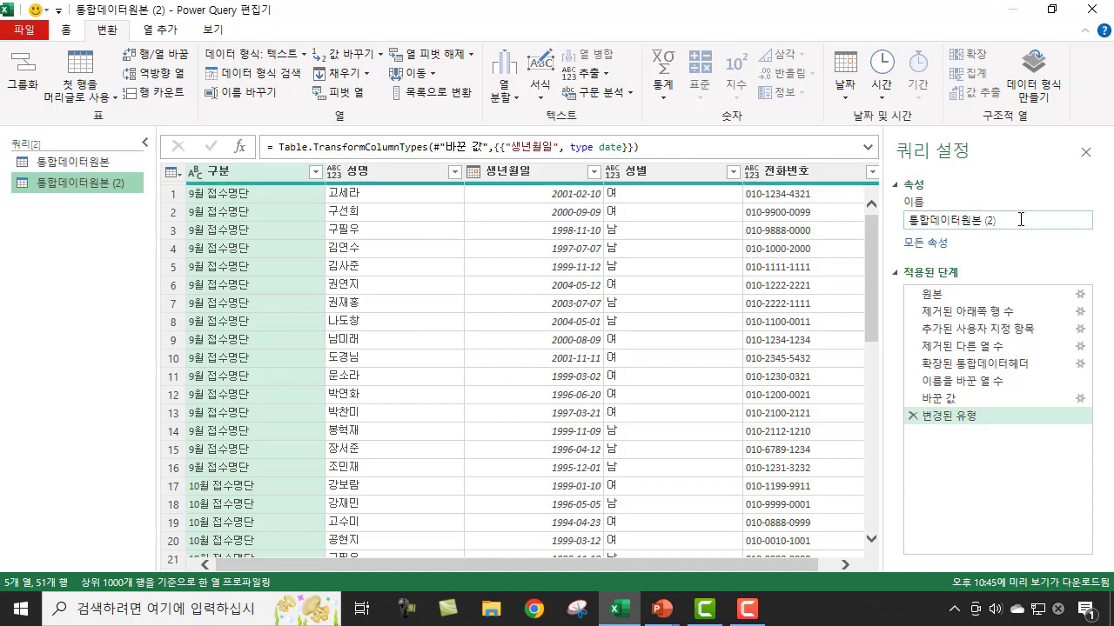
Rename the pasted copy of the query as 연속지원자명단.
left_click_drag(1048, 219, 896, 217)
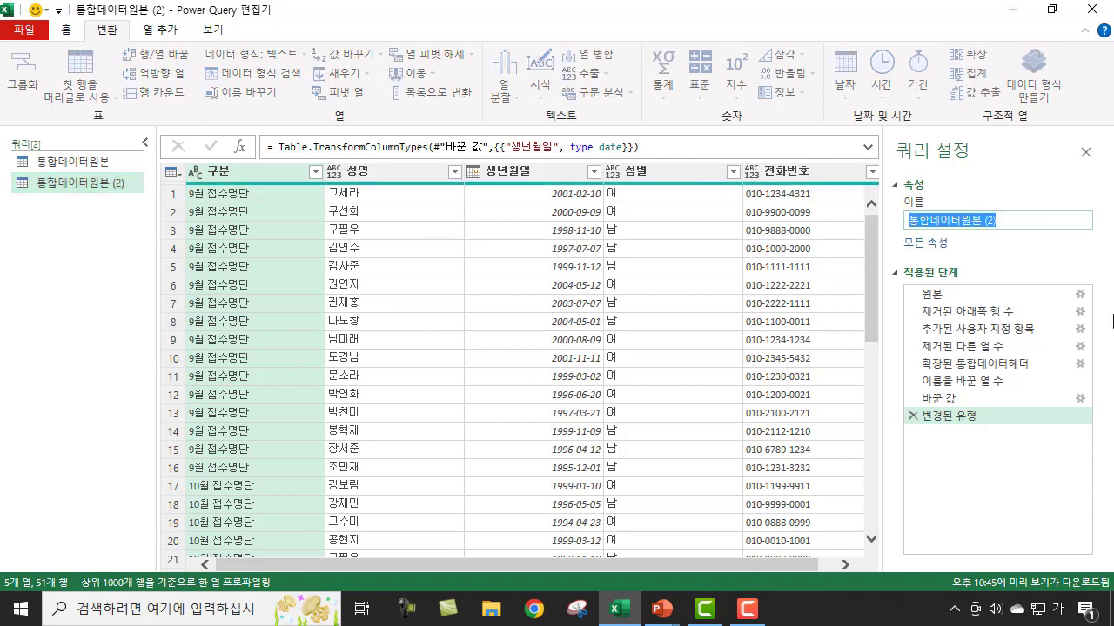
type("중ㅂ")
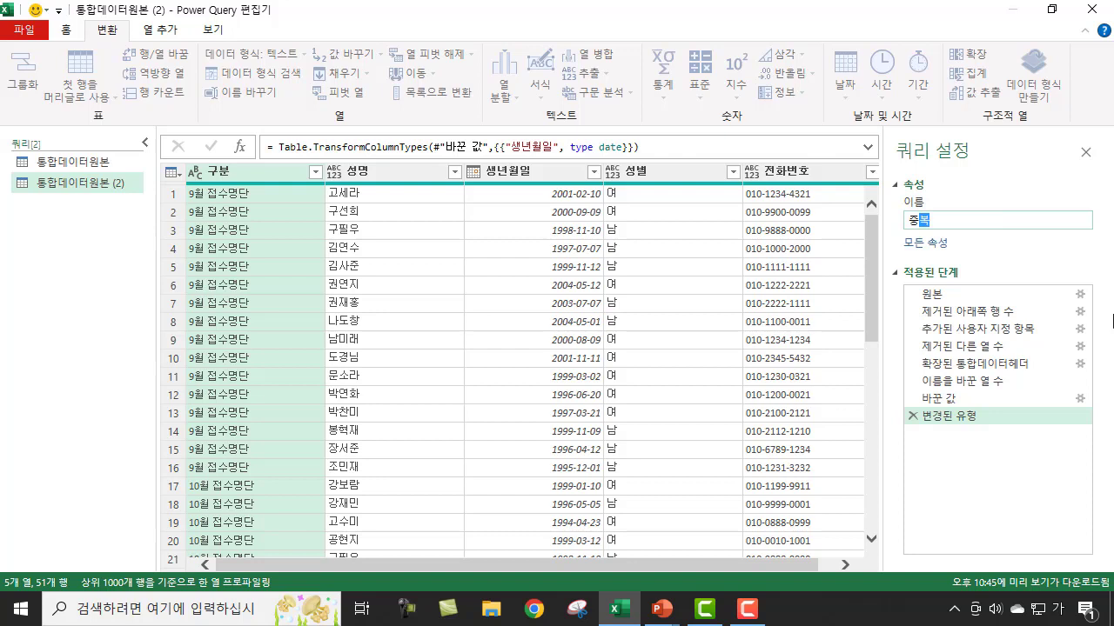
key("BackSpace")
key("BackSpace")
type("ㅇ")
type("속지원자")
type("명단")
key("Return")
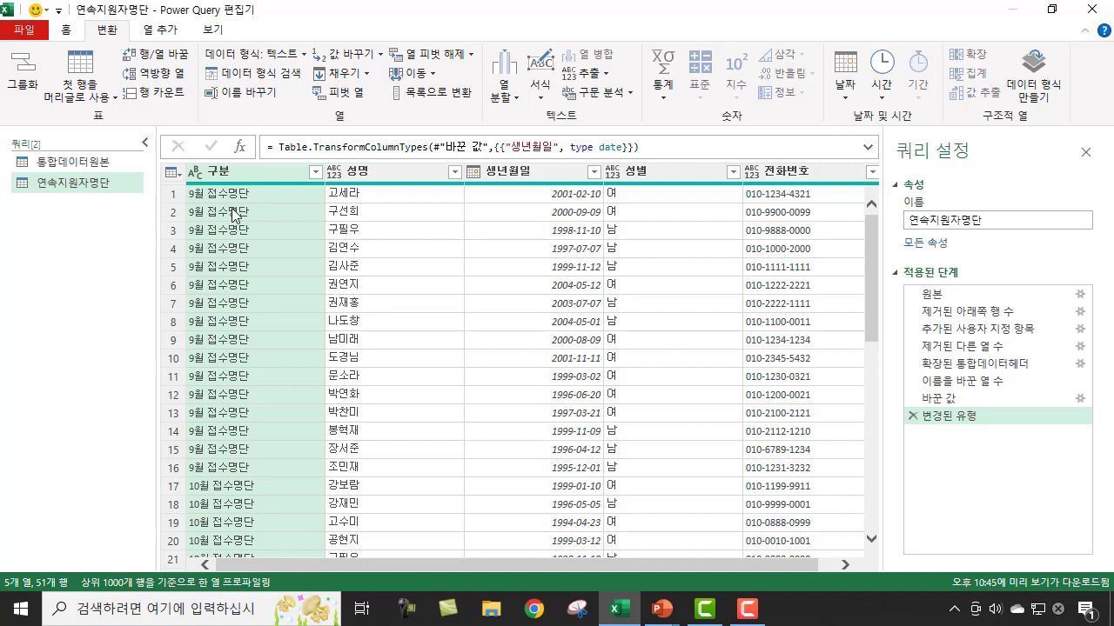
Compare the name, birth date, gender and phone number of the applicant in row 3 (9월) with the entry in row 21 (10월).
scroll(373, 275, "down", 3)
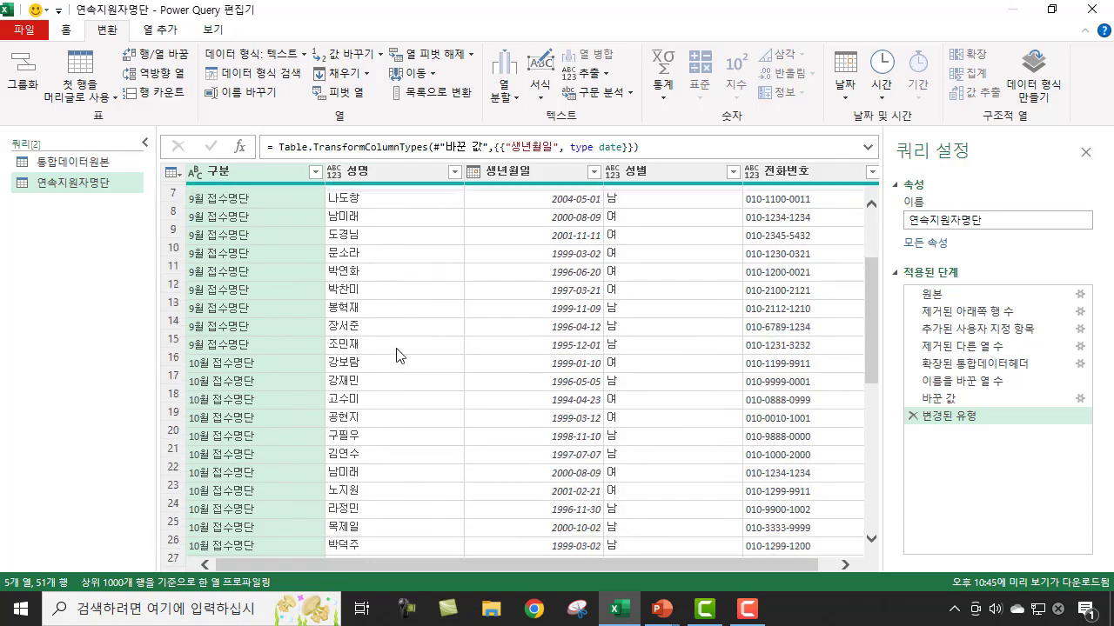
scroll(388, 374, "up", 3)
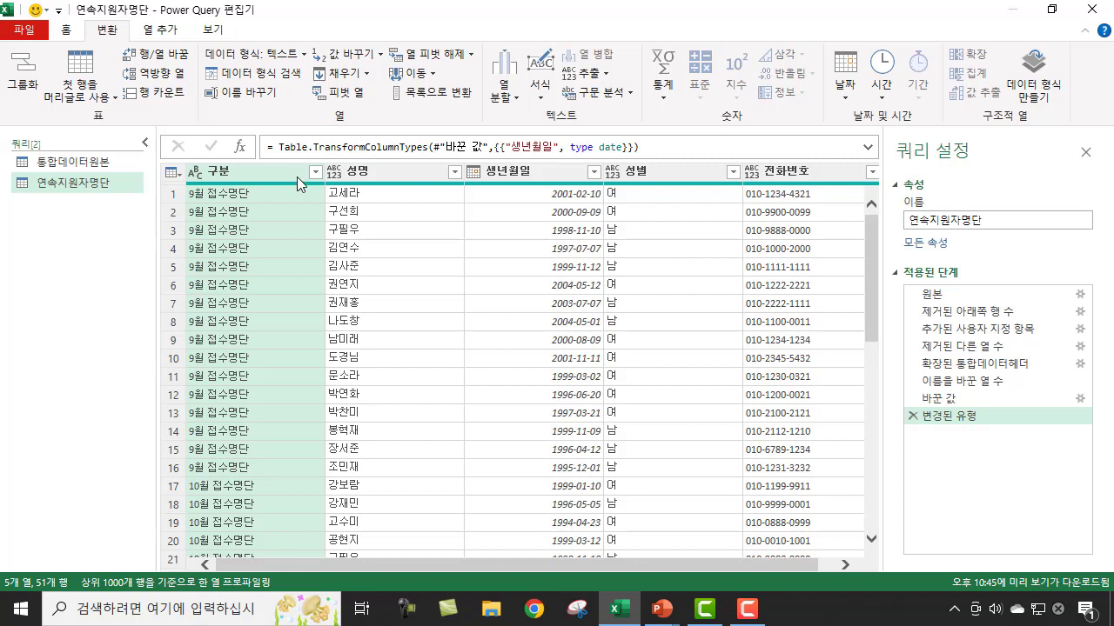
left_click(392, 251)
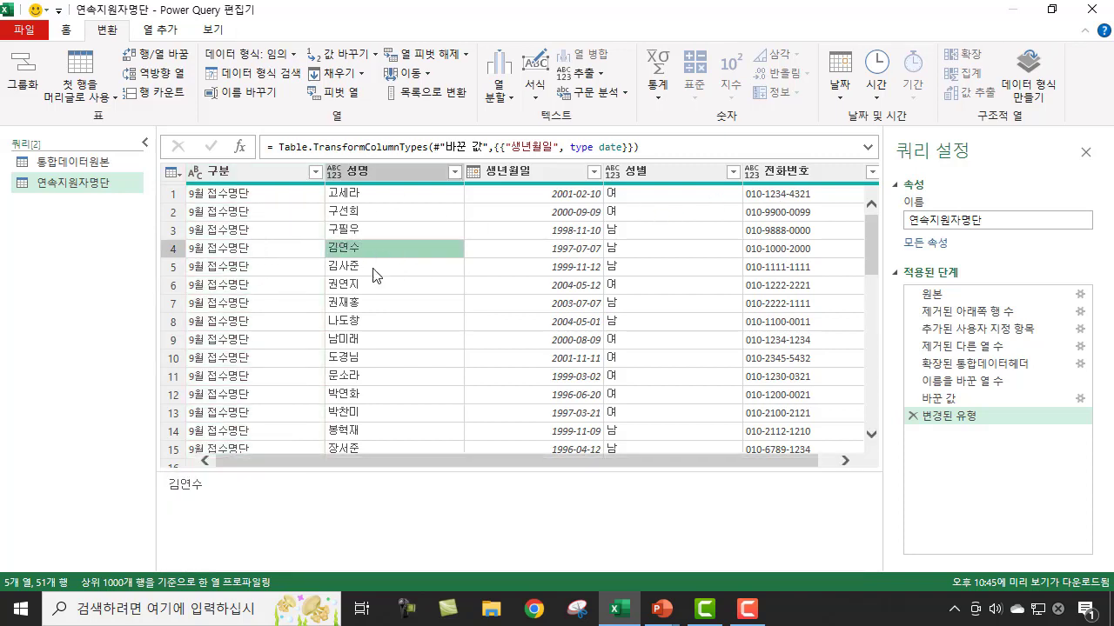
left_click(336, 230)
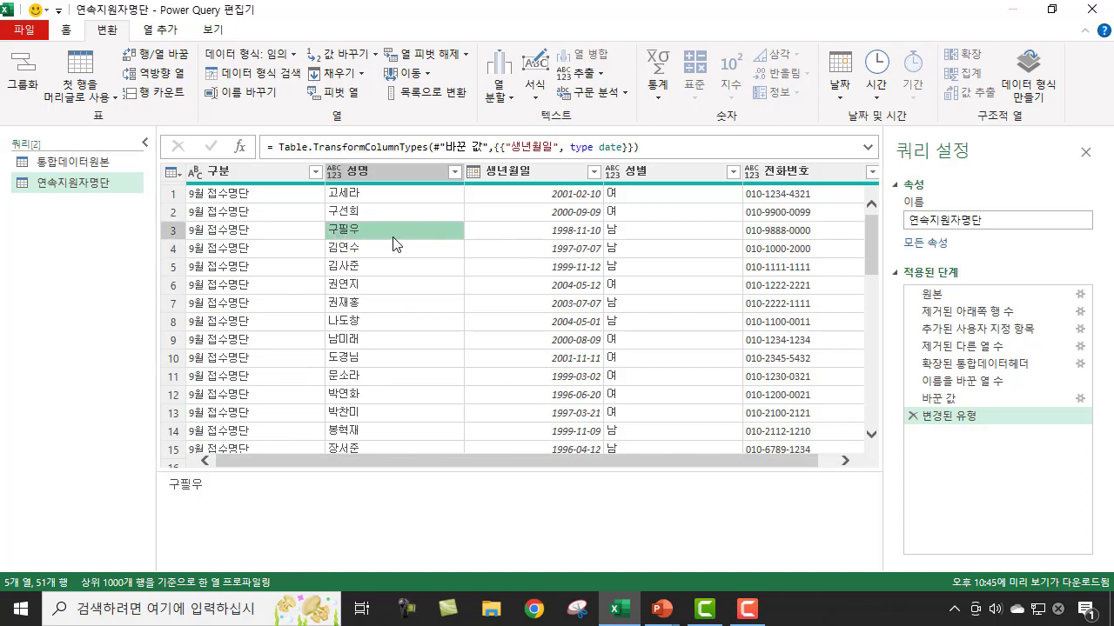
left_click(567, 232)
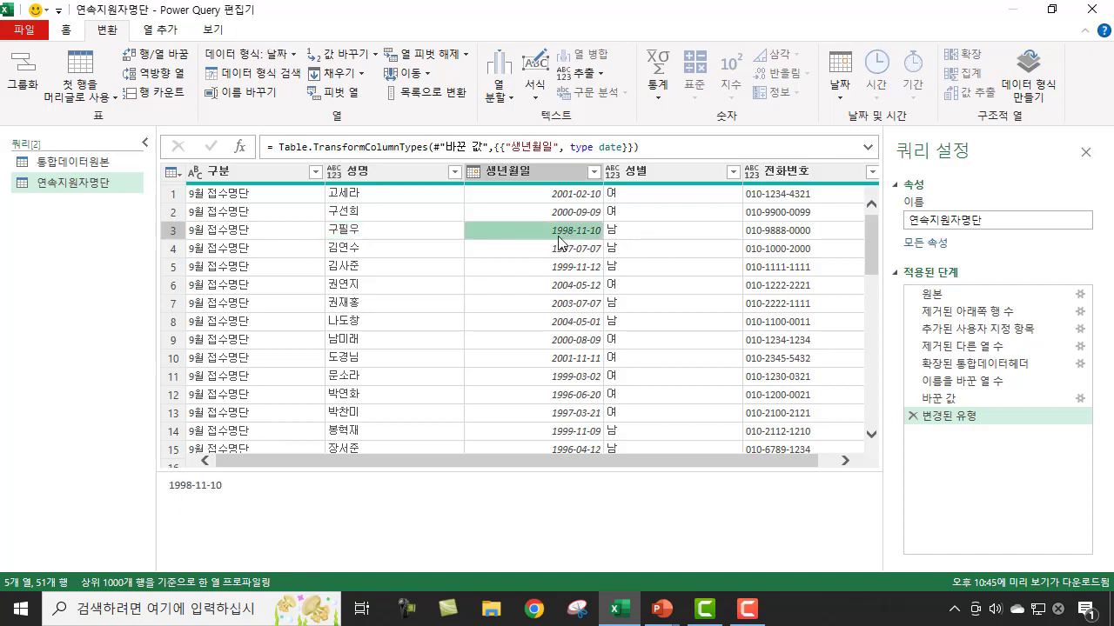
left_click(690, 233)
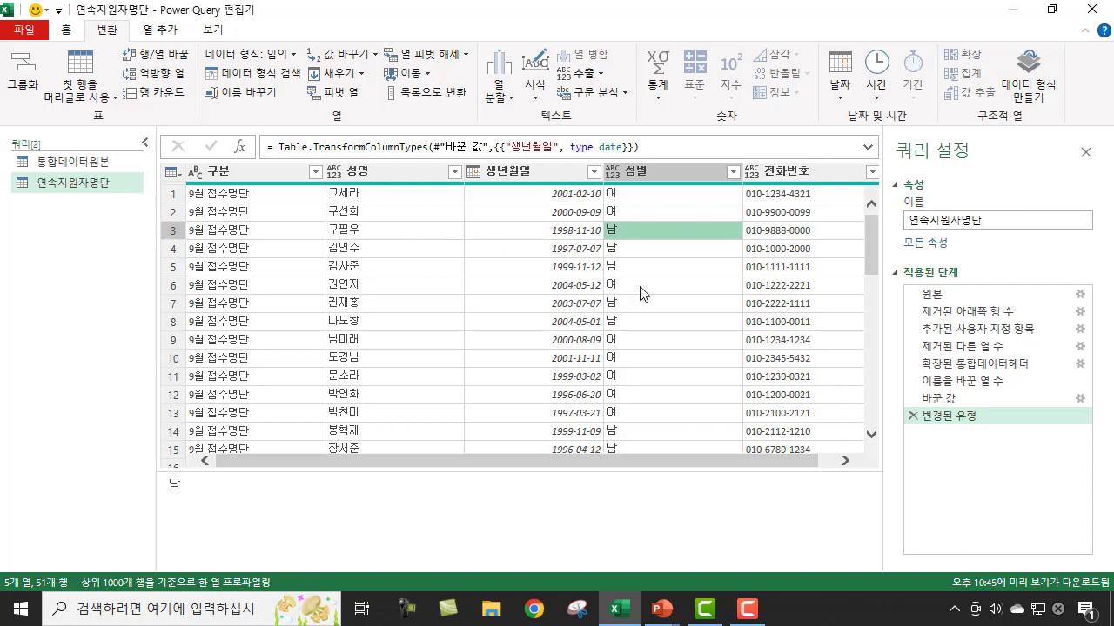
left_click(771, 238)
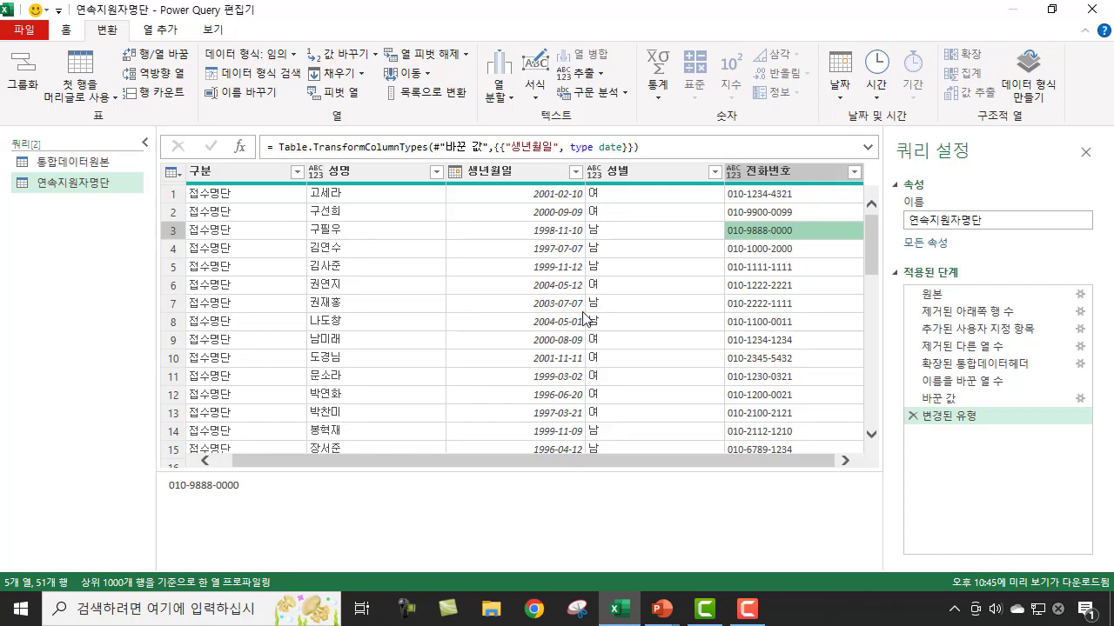
left_click(339, 236)
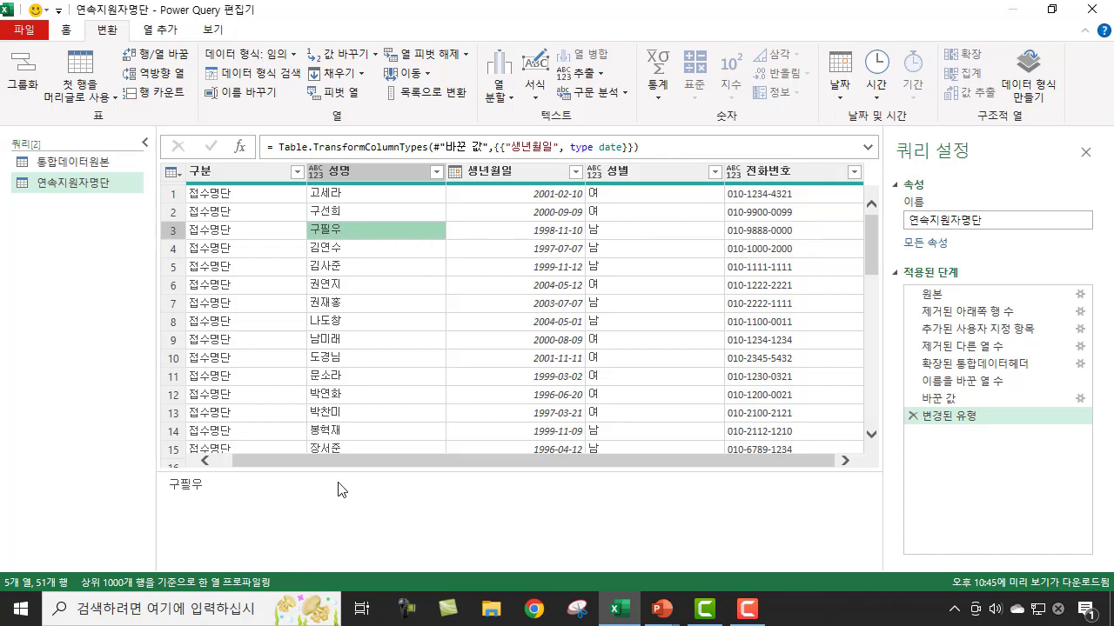
scroll(440, 318, "down", 1)
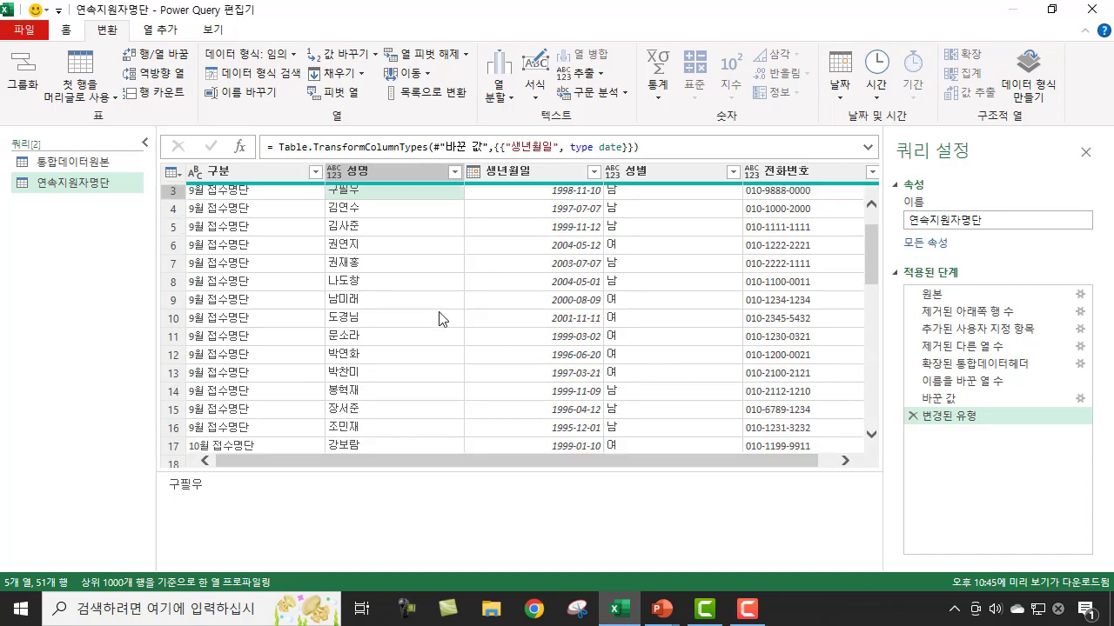
scroll(440, 318, "down", 3)
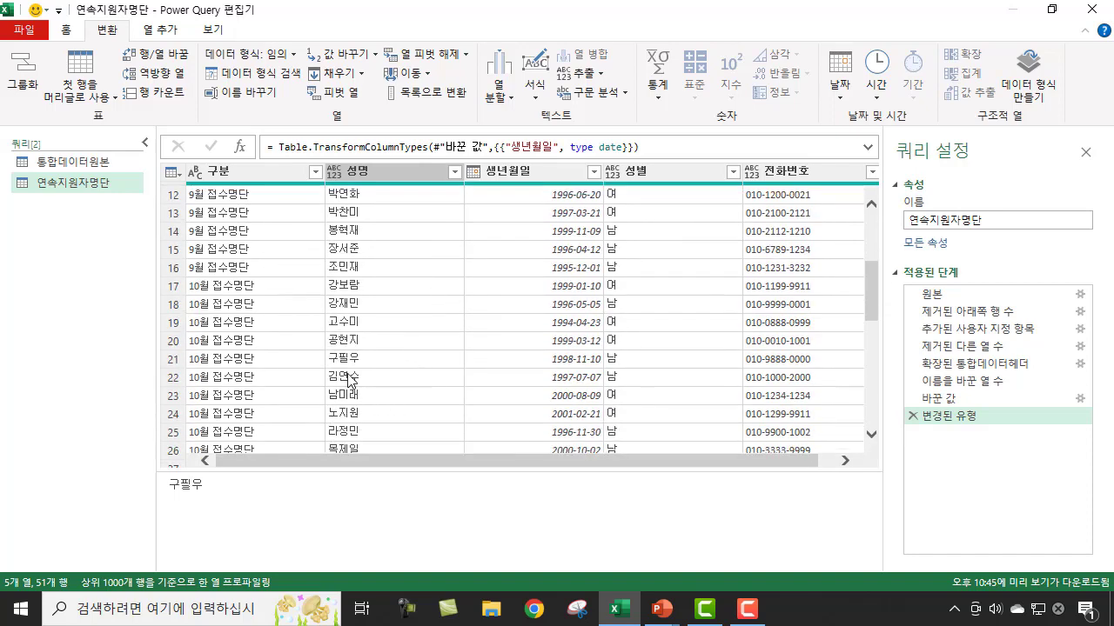
left_click(352, 360)
left_click(561, 359)
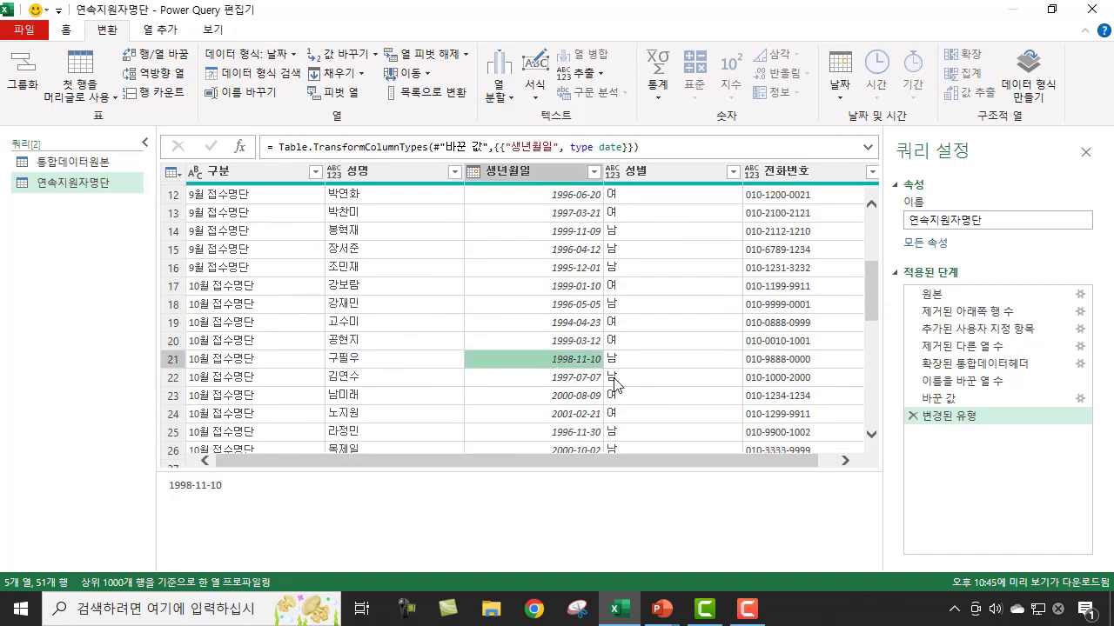
left_click(745, 361)
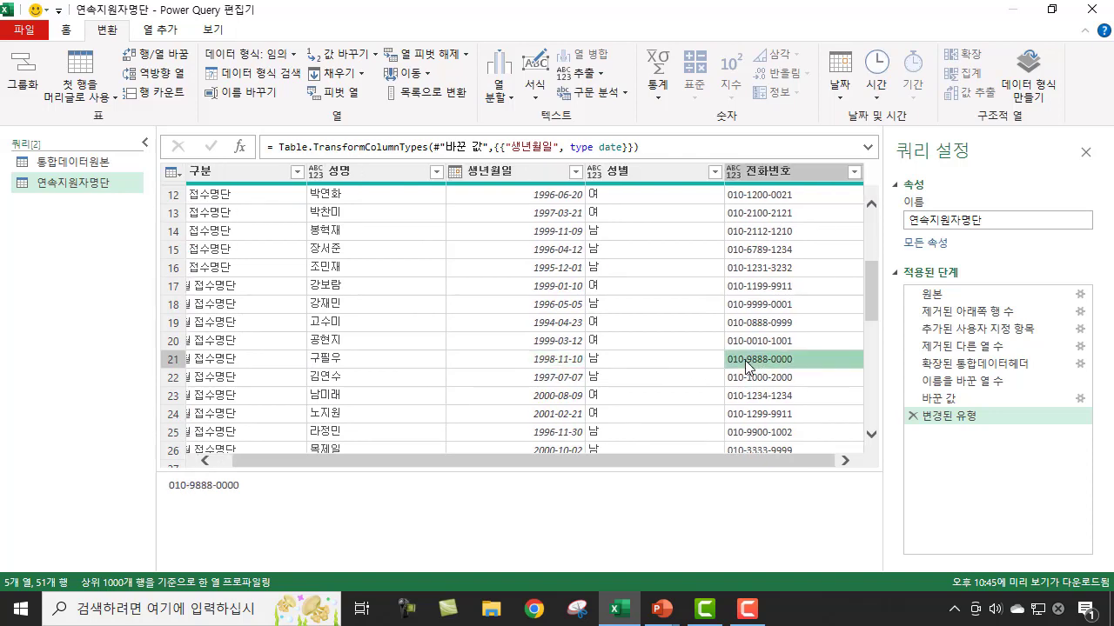
left_click_drag(327, 463, 303, 469)
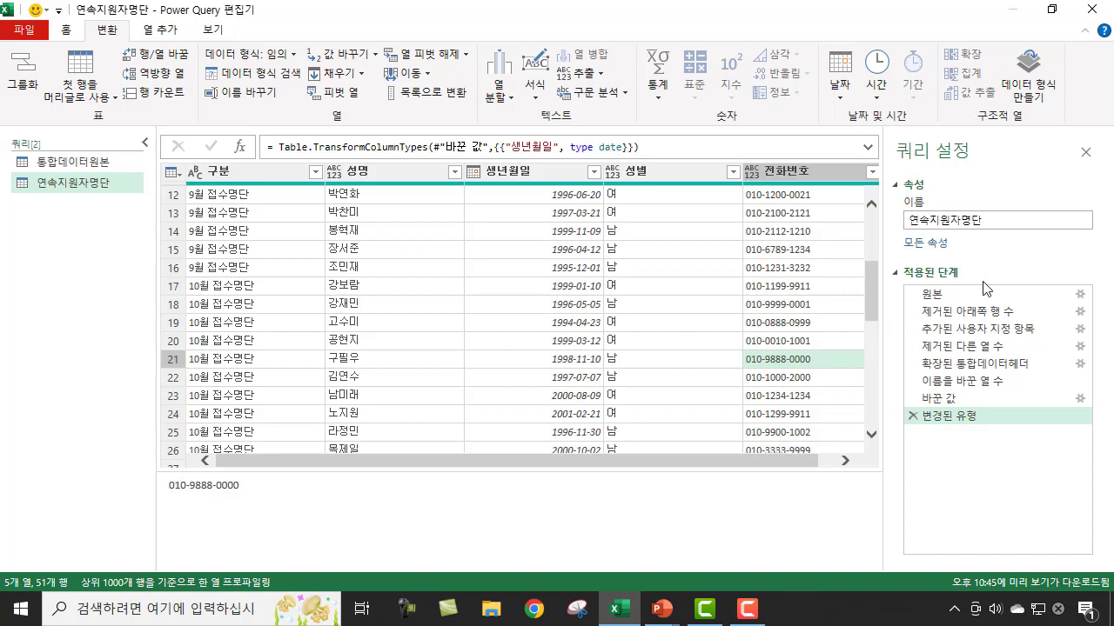
left_click_drag(868, 280, 877, 222)
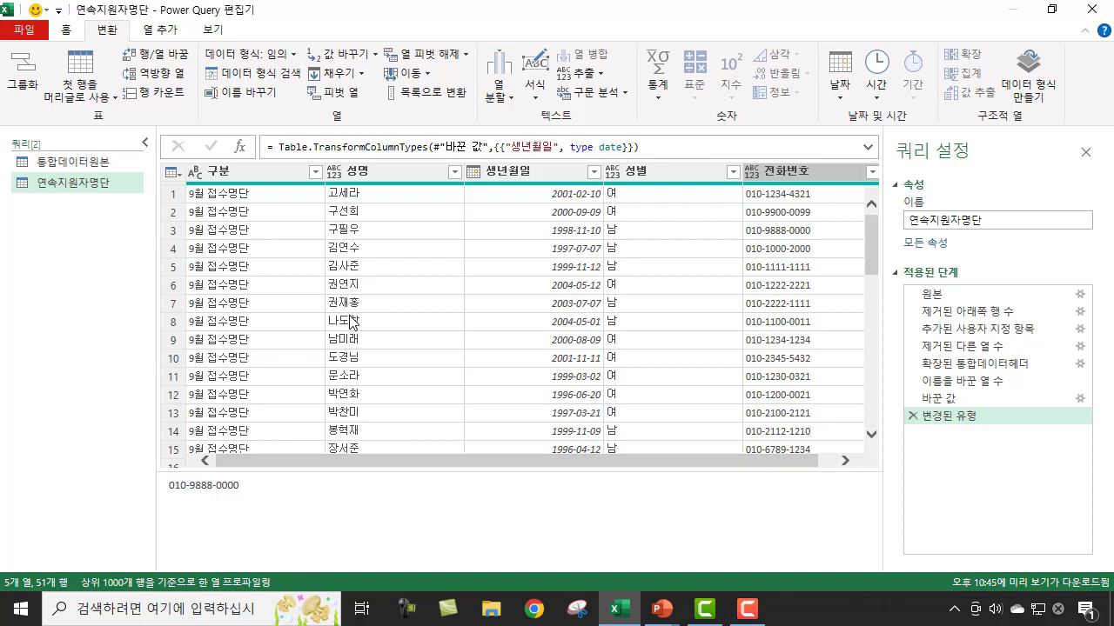
Keep only the rows that are duplicated across the 성명, 생년월일, 성별 and 전화번호 columns of 연속지원자명단.
left_click(360, 172)
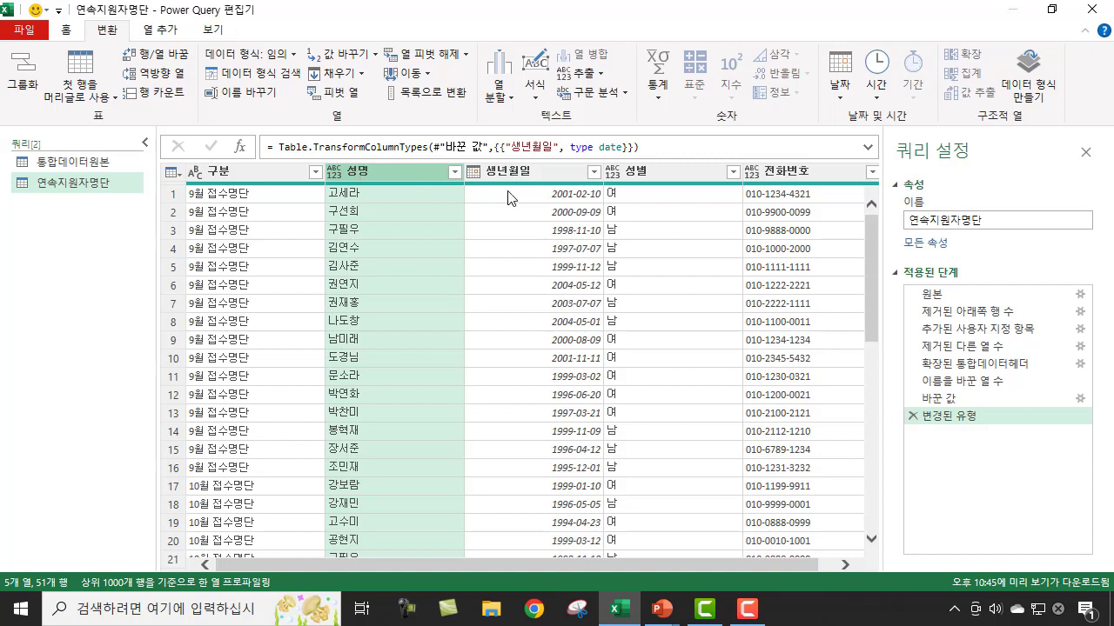
left_click(810, 176, "shift")
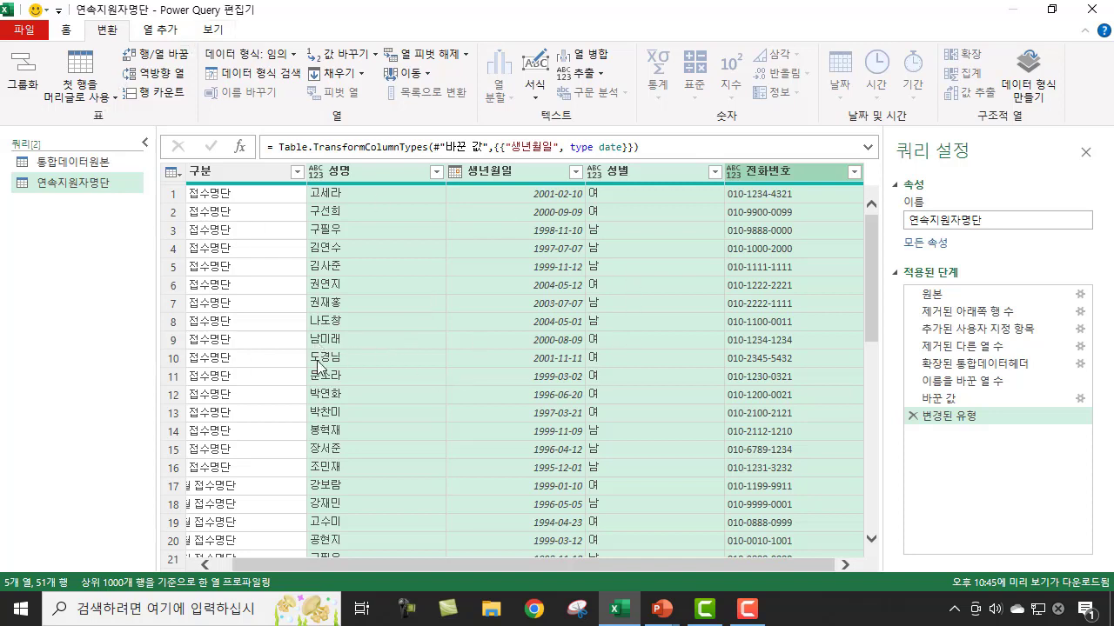
left_click(67, 32)
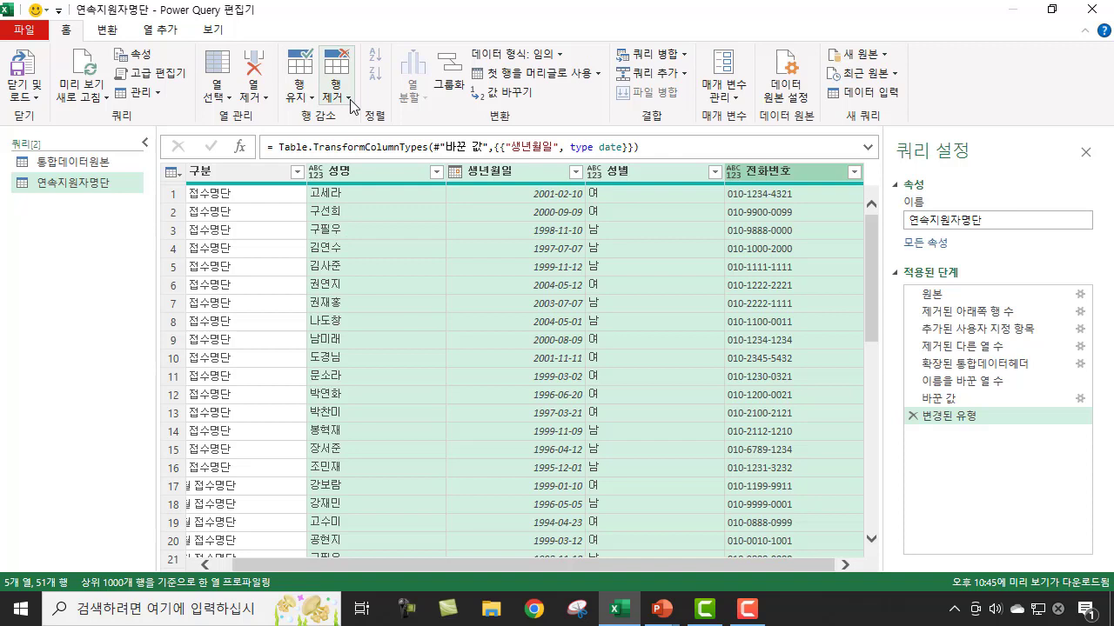
left_click(311, 97)
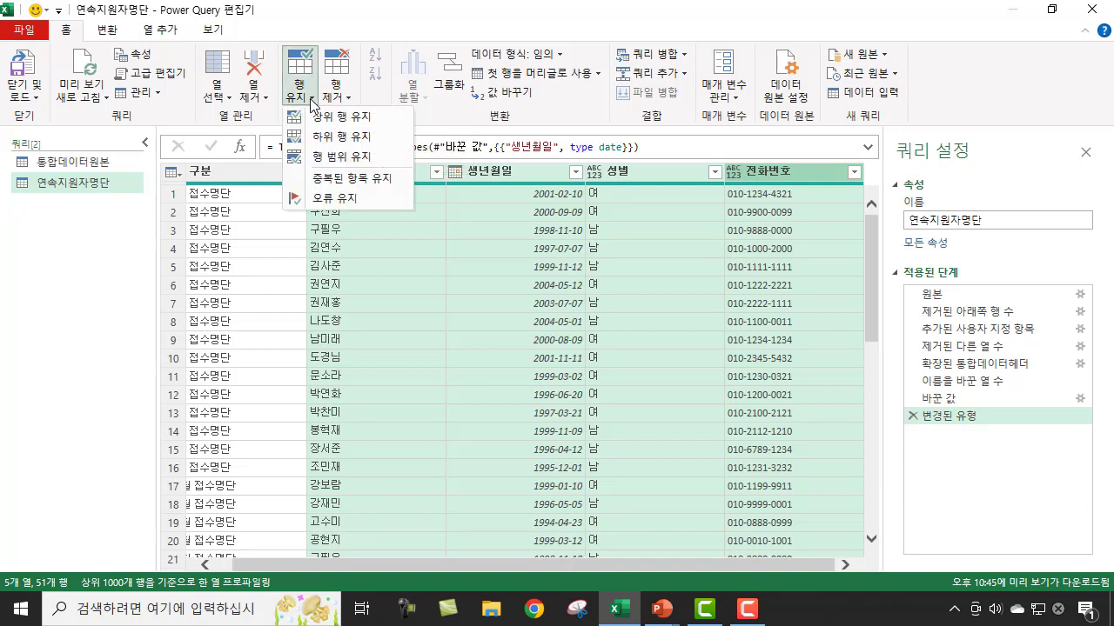
left_click(380, 179)
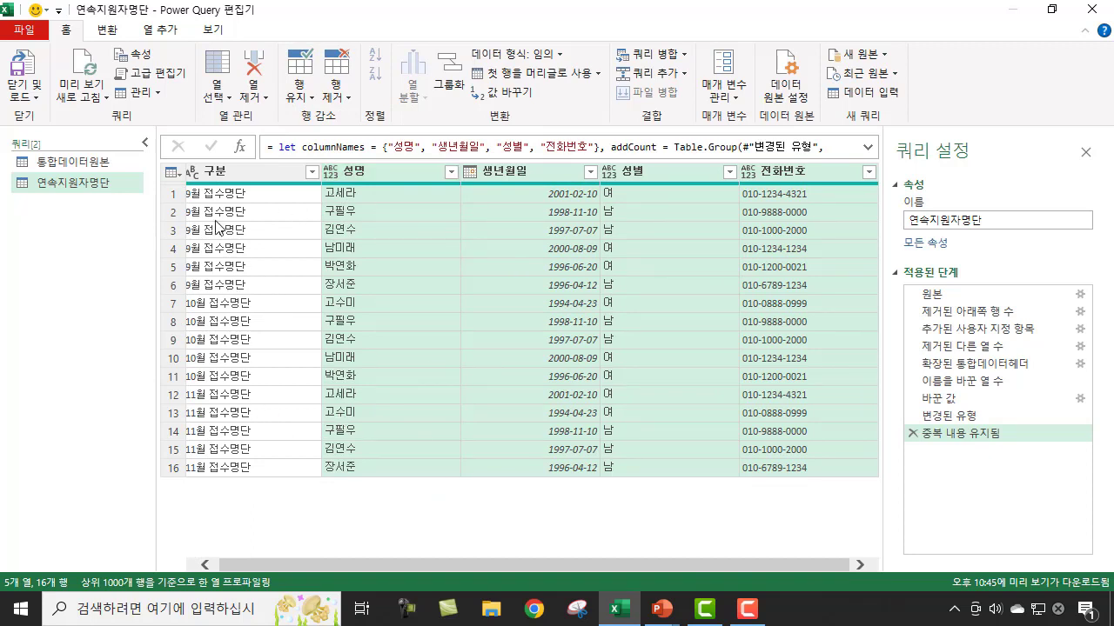
Compare the 9월, 10월 and 11월 entries of the applicant in row 2 within the kept duplicates.
left_click(252, 214)
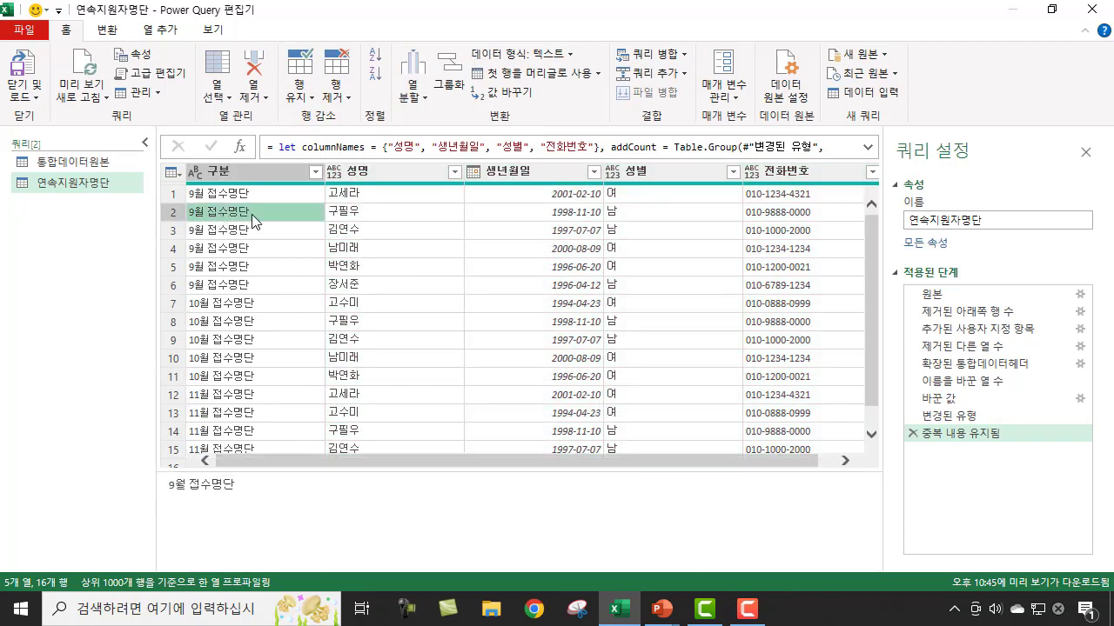
left_click(374, 210)
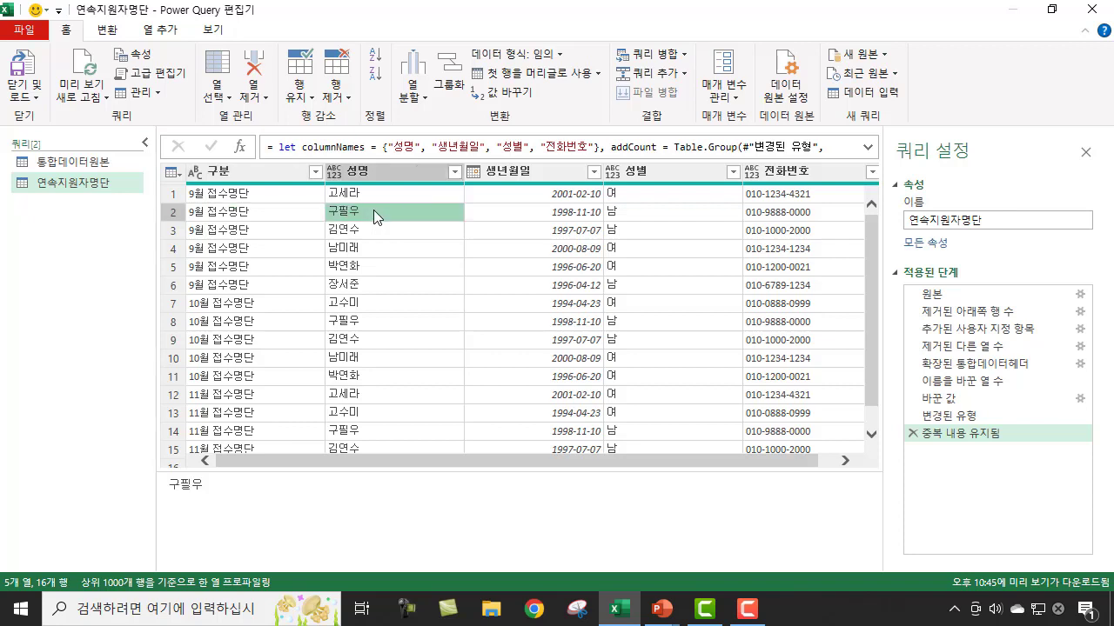
left_click(246, 323)
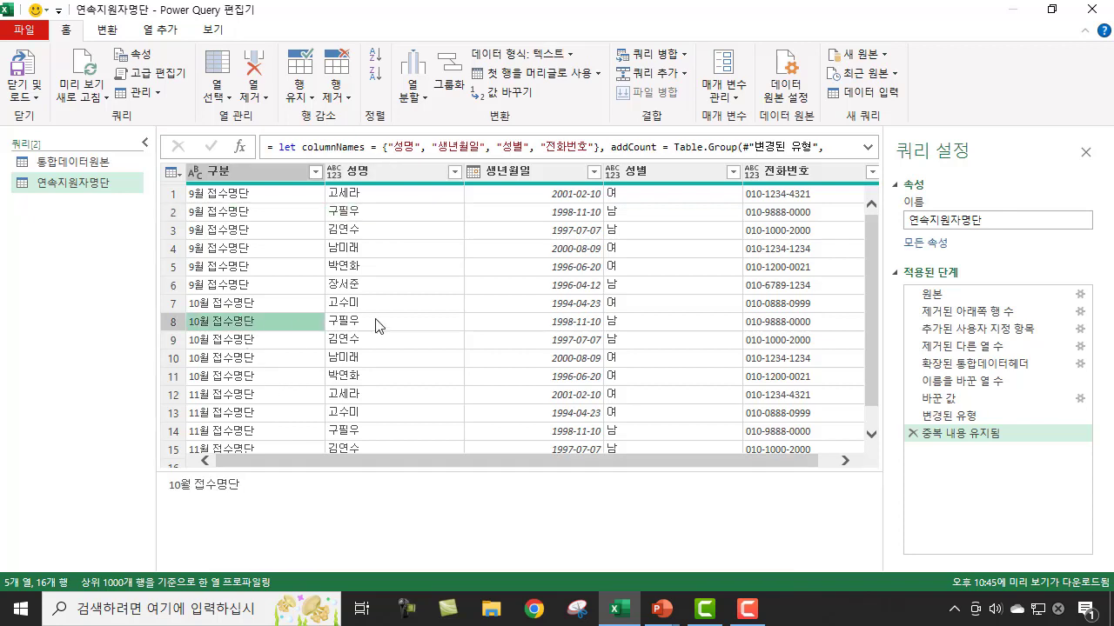
left_click(375, 322)
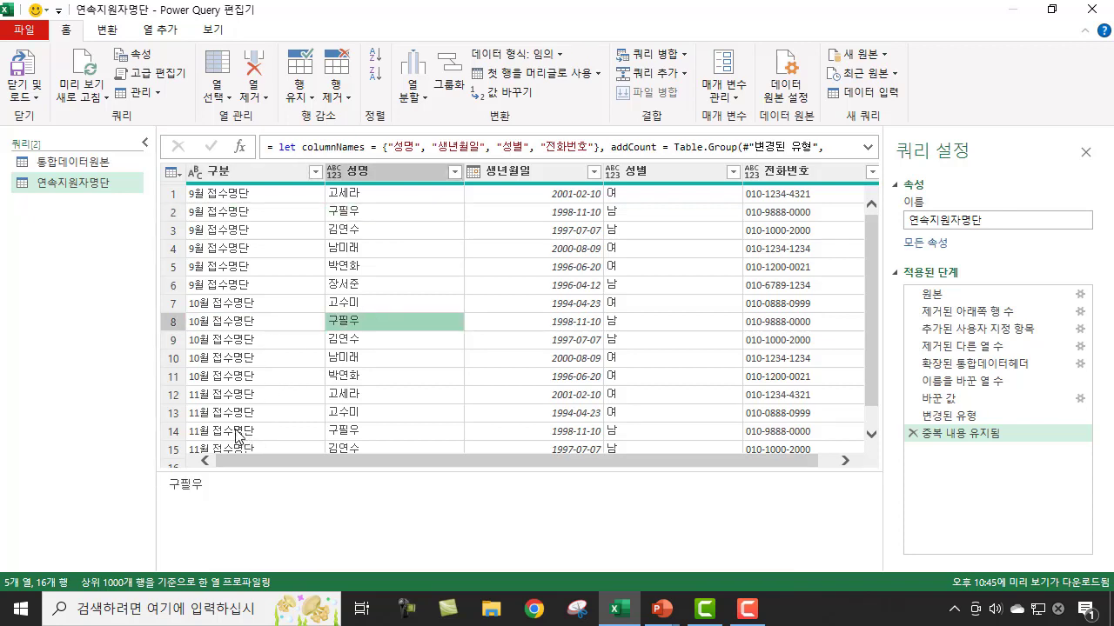
left_click(324, 431)
left_click(348, 433)
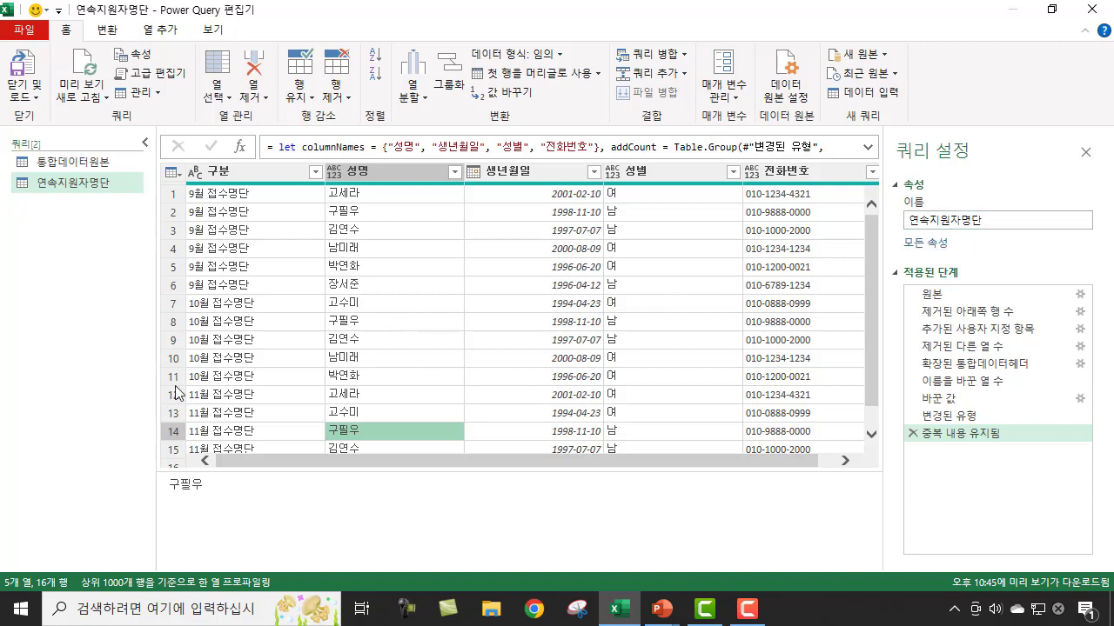
Copy the 연속지원자명단 query and paste it as a third query in the query list.
left_click(39, 351)
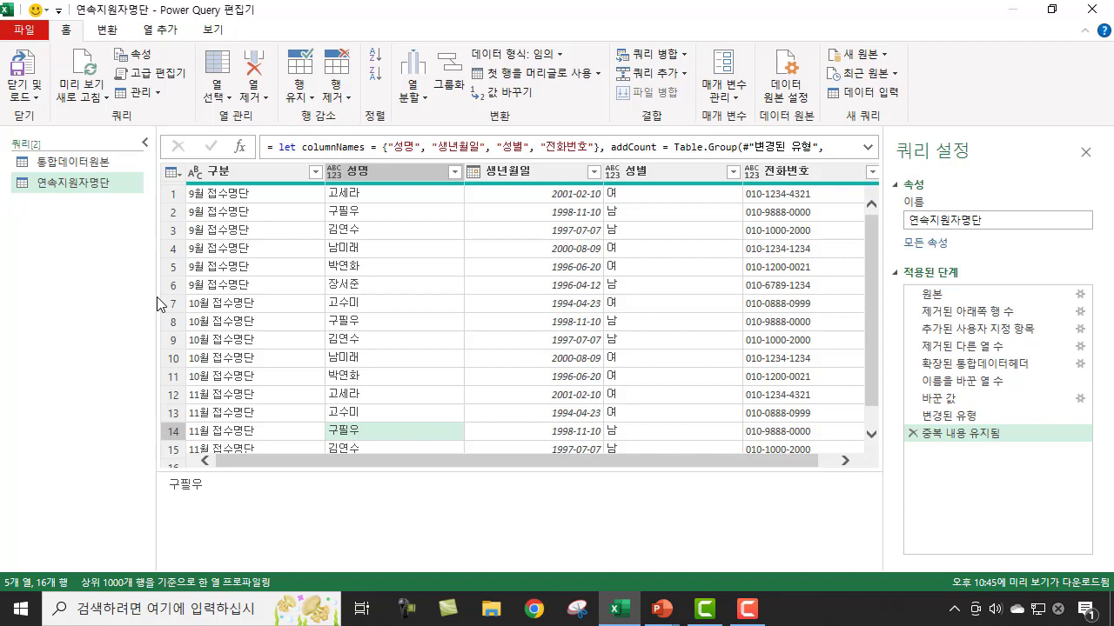
left_click(108, 190)
key("ctrl+v")
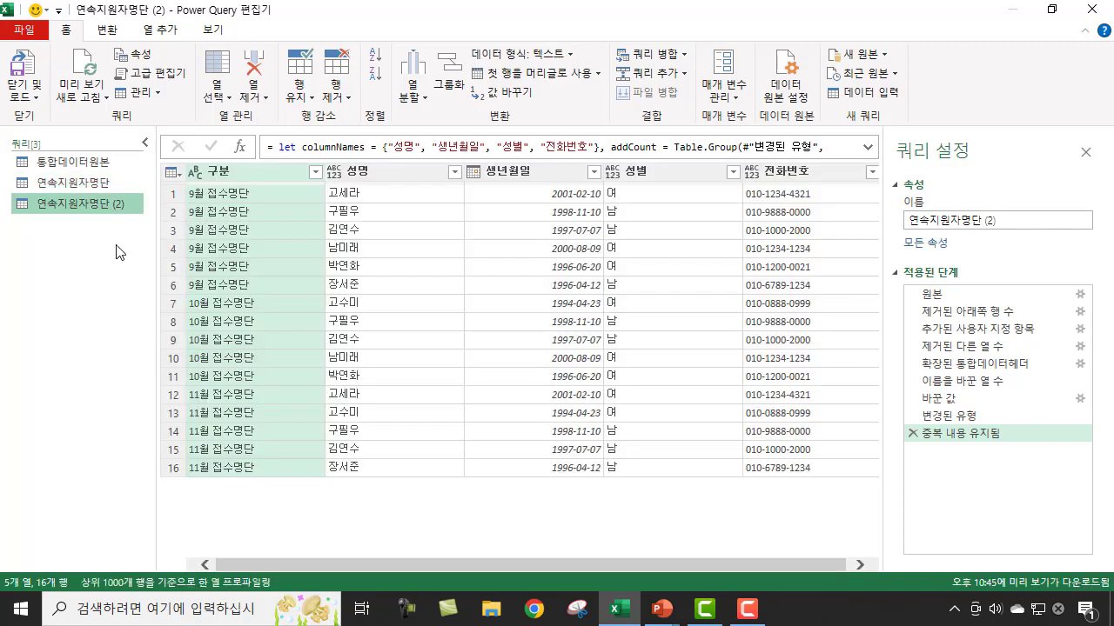
left_click(1011, 220)
left_click_drag(1012, 221, 846, 224)
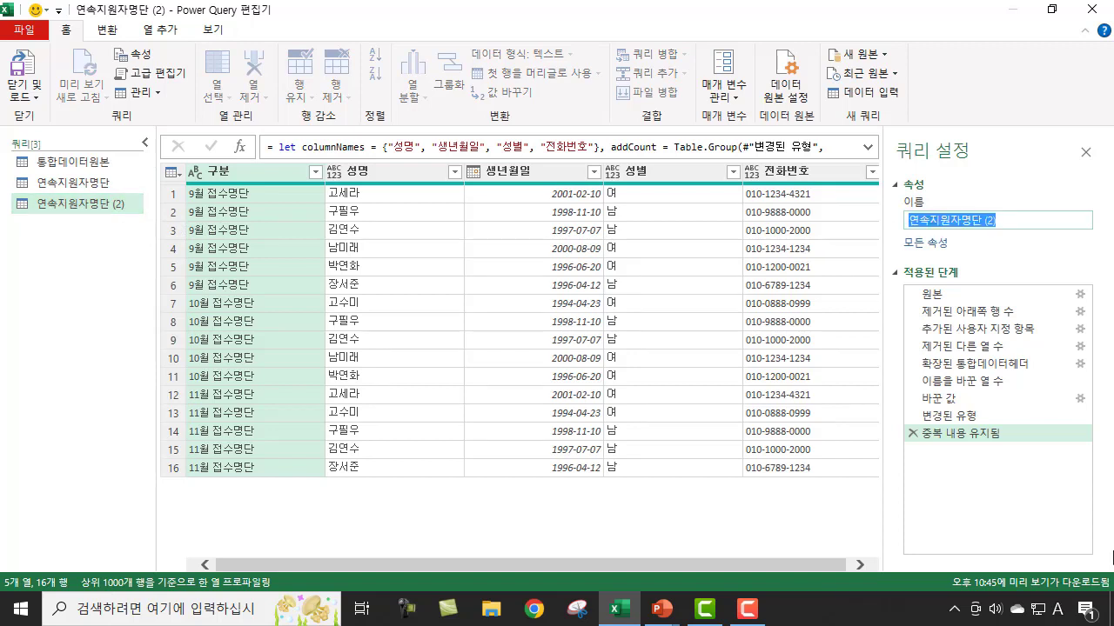
type("WL")
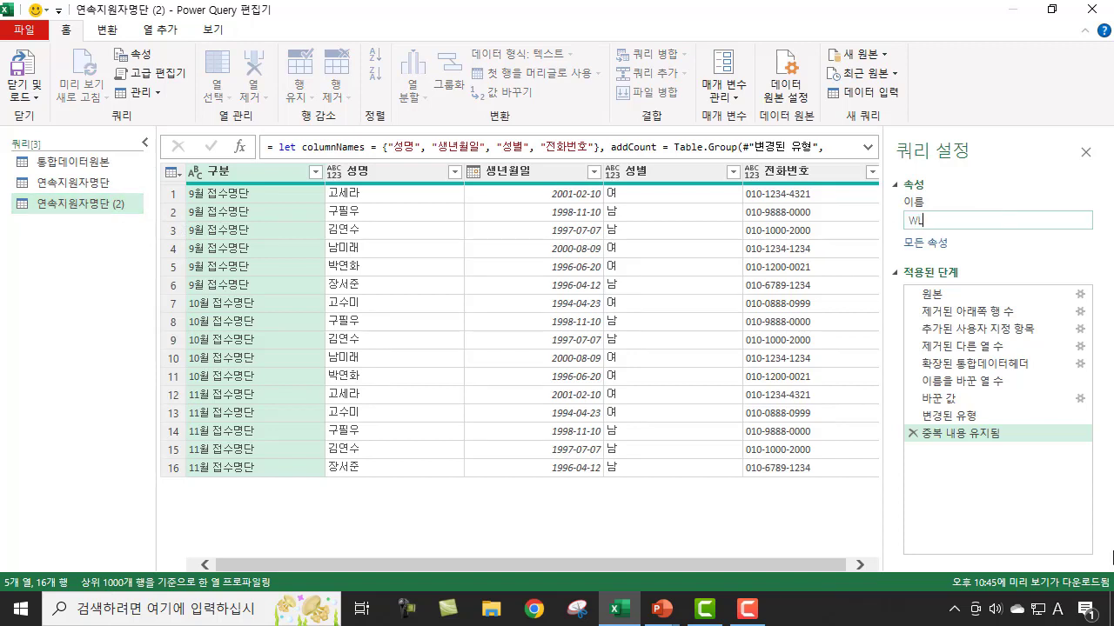
key("BackSpace")
key("BackSpace")
key("Hangul")
type("지원자별지원")
key("BackSpace")
key("BackSpace")
key("BackSpace")
type("원횟수")
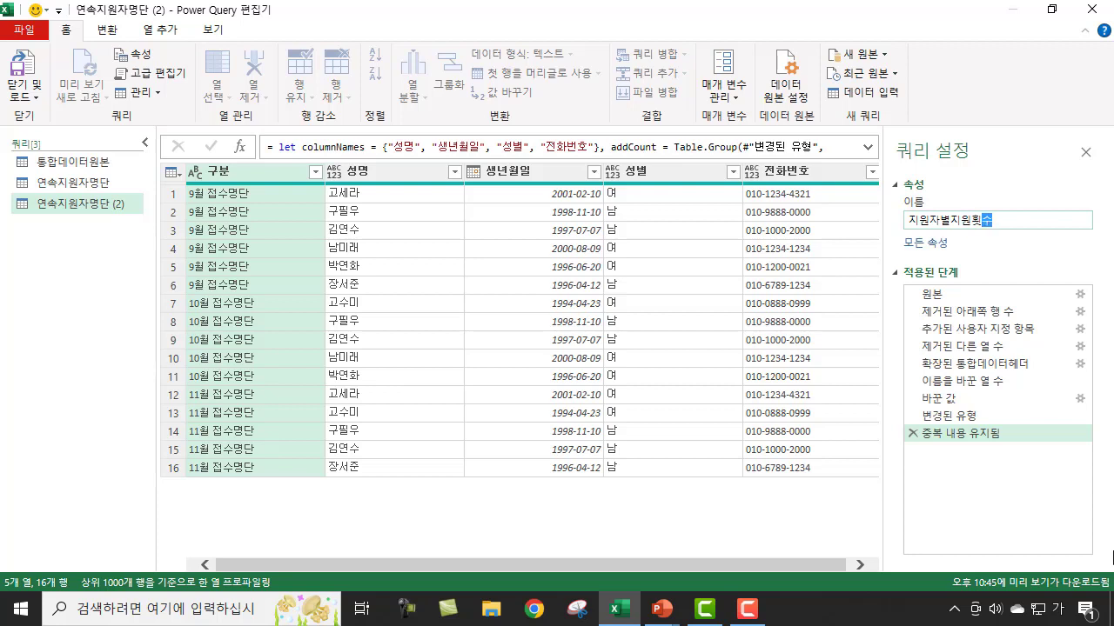
key("BackSpace")
key("BackSpace")
key("BackSpace")
key("BackSpace")
key("BackSpace")
key("BackSpace")
key("BackSpace")
key("BackSpace")
key("BackSpace")
Rename the pasted copy of the 연속지원자명단 query as 3회이상지원자명단.
type("3회이상")
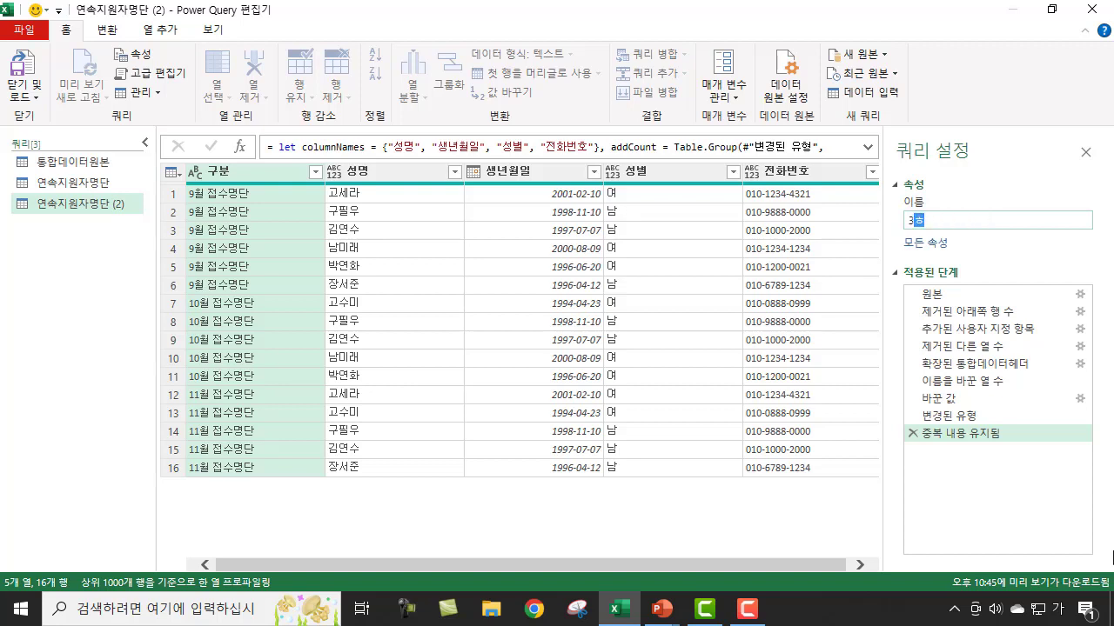
type("지원자명단")
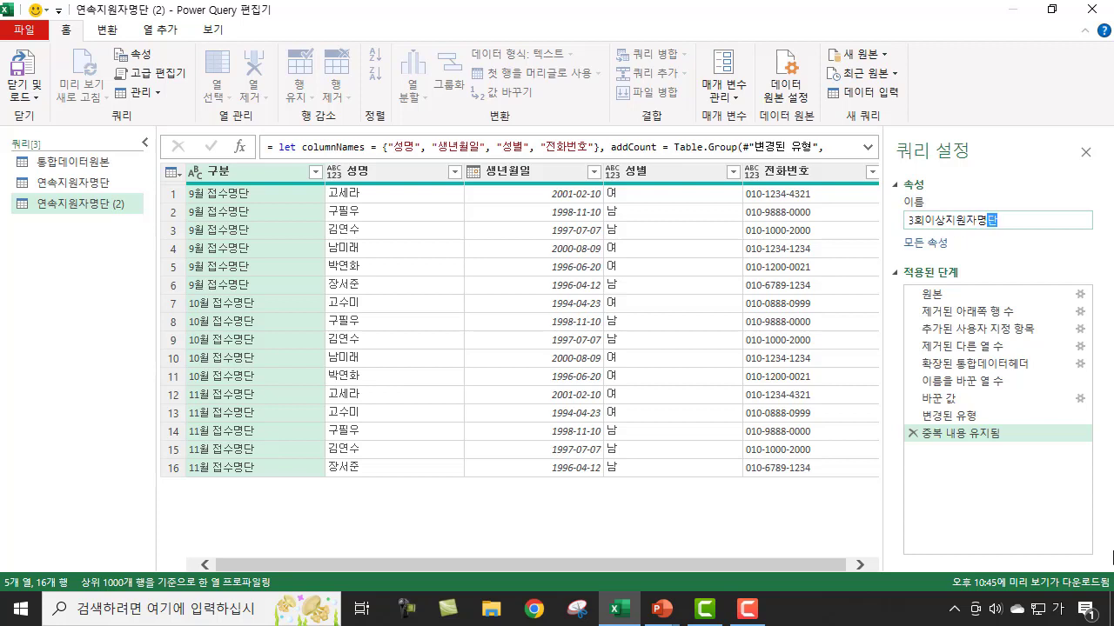
key("Return")
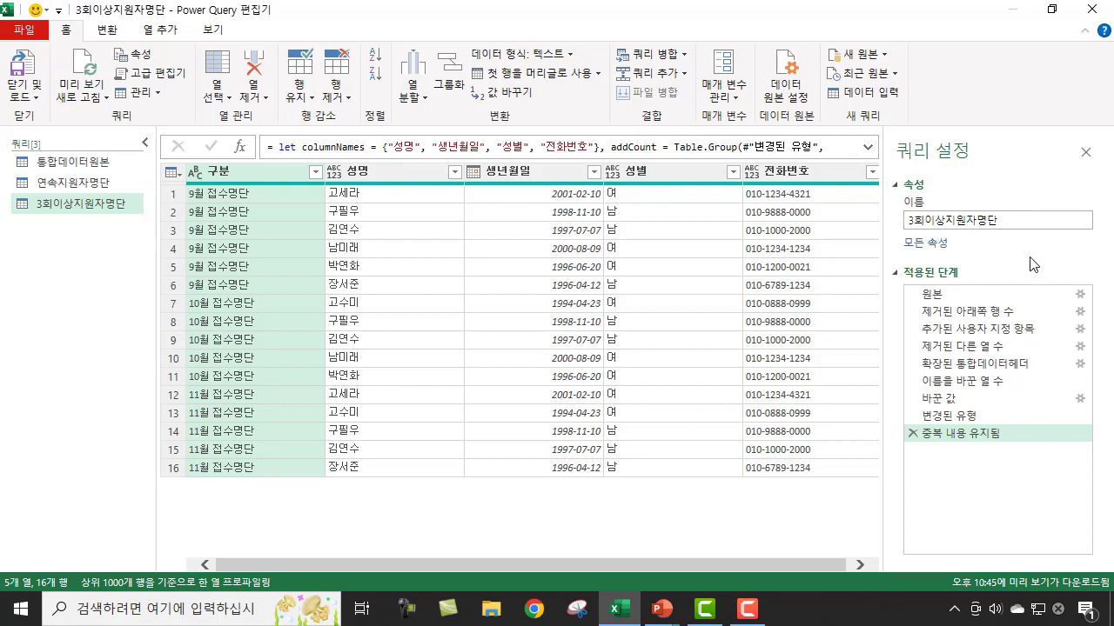
Review the 성명, 생년월일, 성별 and 전화번호 columns that identify each applicant in 3회이상지원자명단.
left_click(401, 178)
left_click(522, 178)
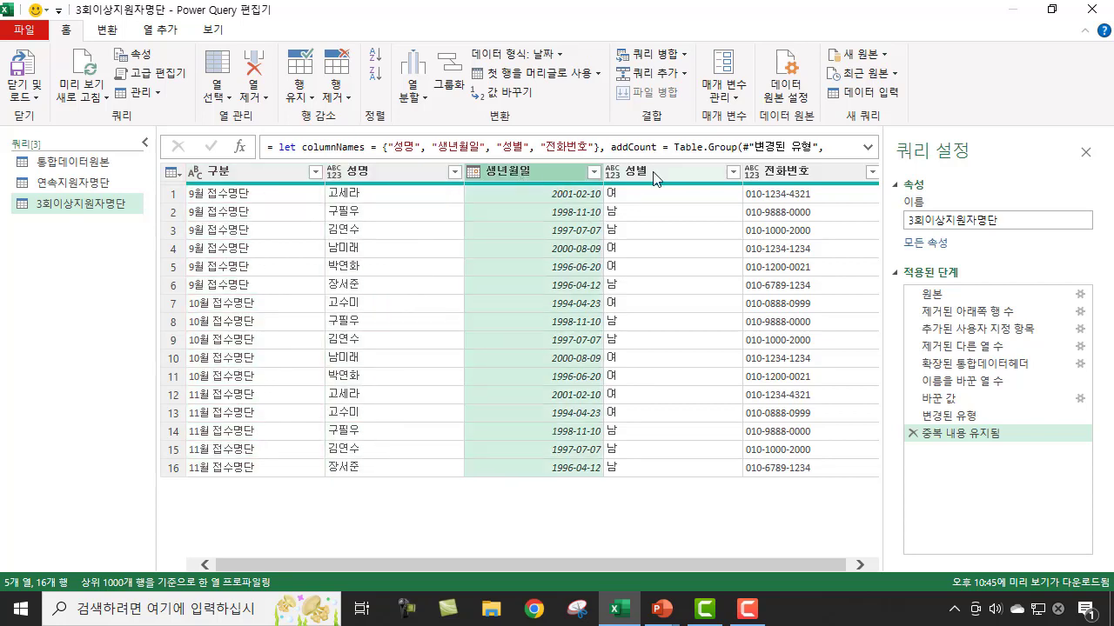
left_click(657, 178)
left_click(783, 179)
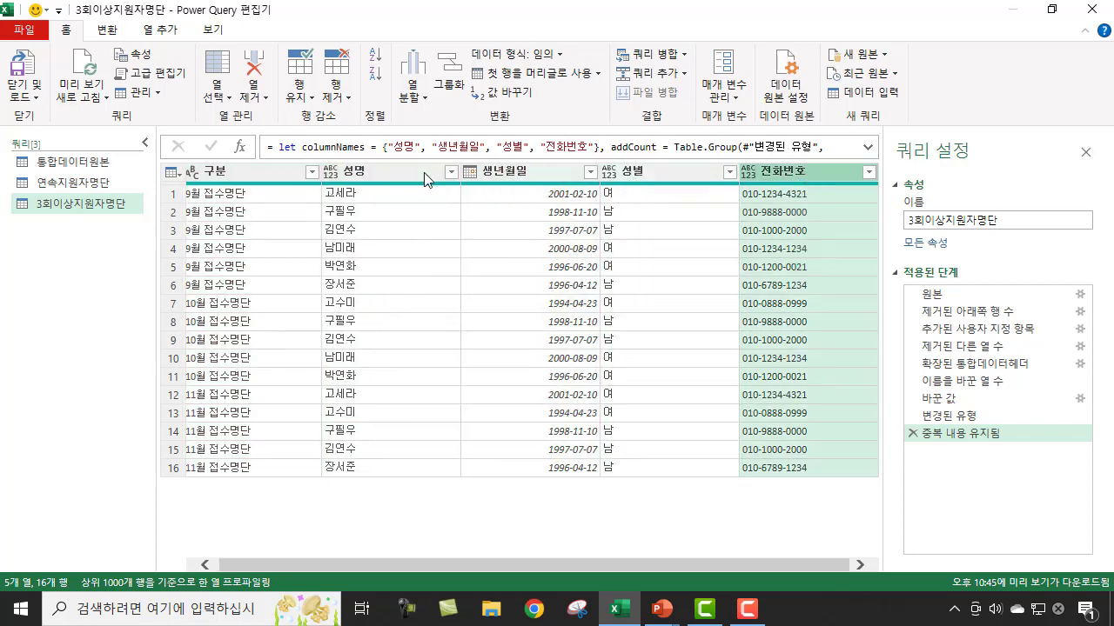
left_click(370, 178)
left_click(519, 174)
left_click(676, 172)
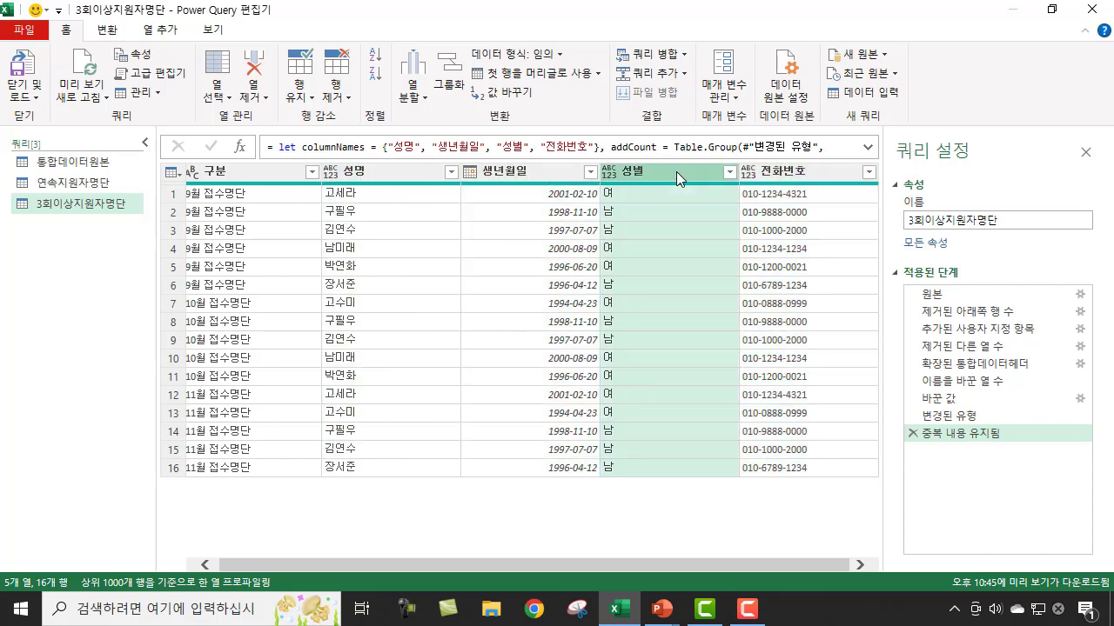
left_click(784, 176)
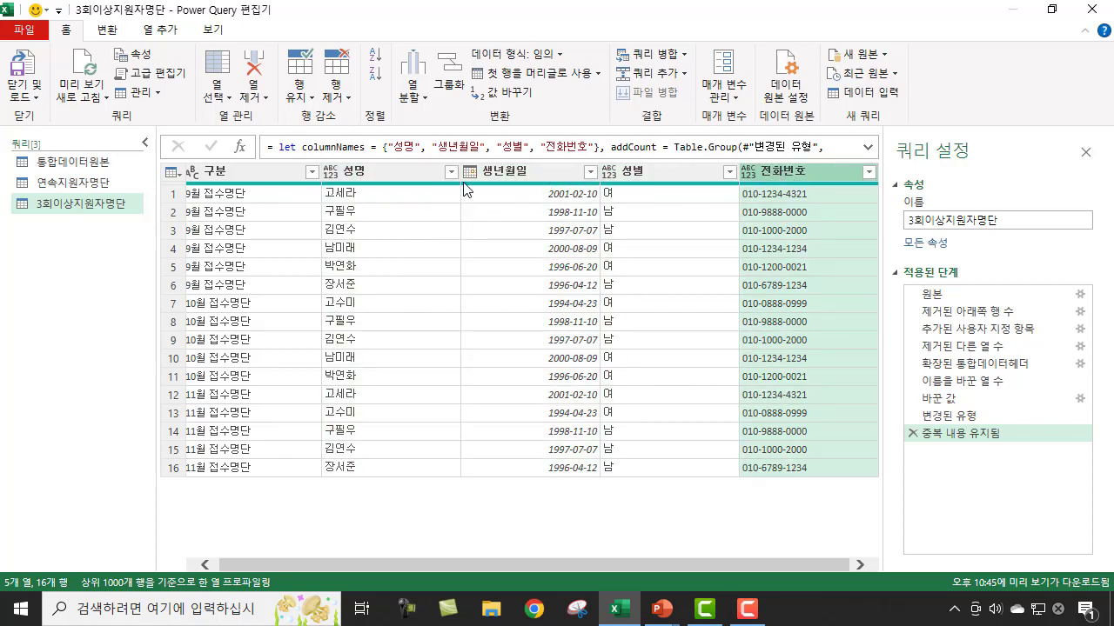
Group the rows by 성명, 생년월일, 성별 and 전화번호, with a row-count column named 지원횟수.
left_click(410, 169)
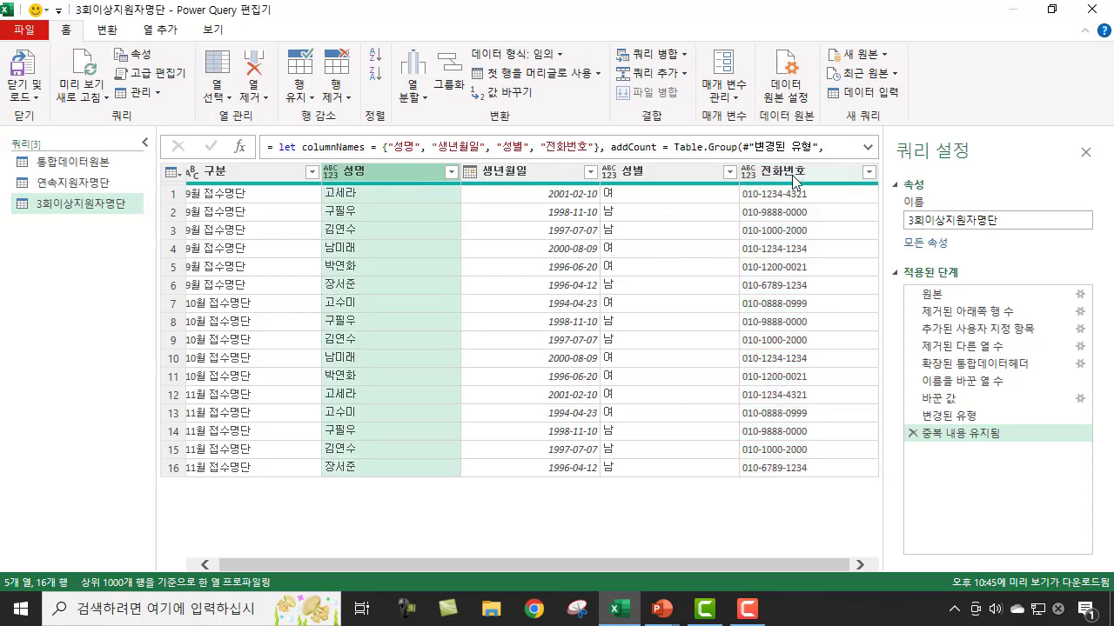
left_click(813, 178, "shift")
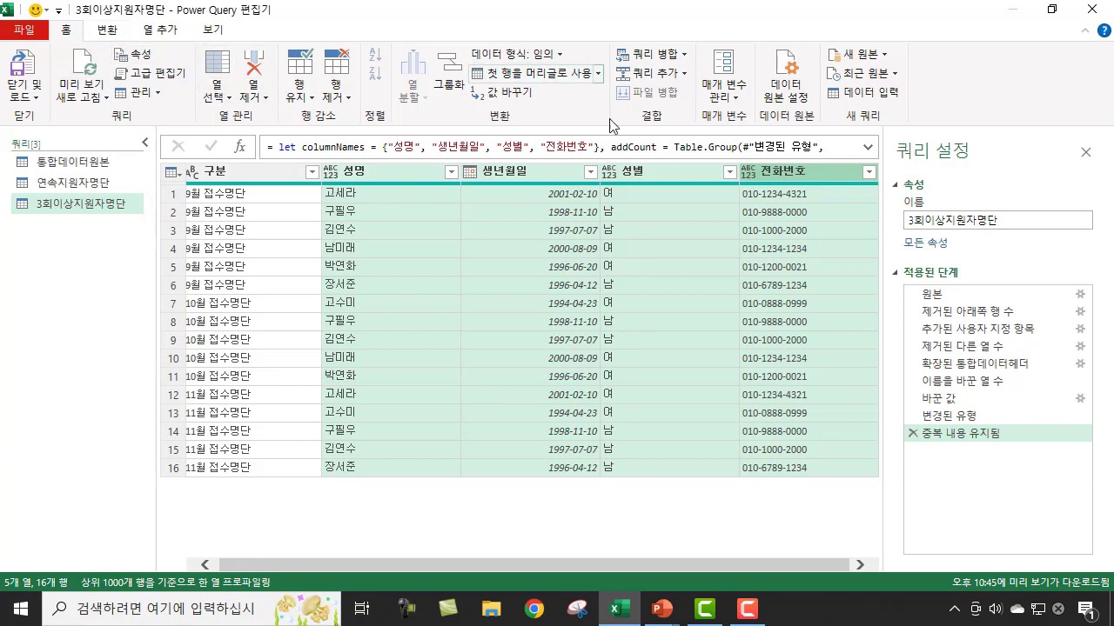
left_click(446, 83)
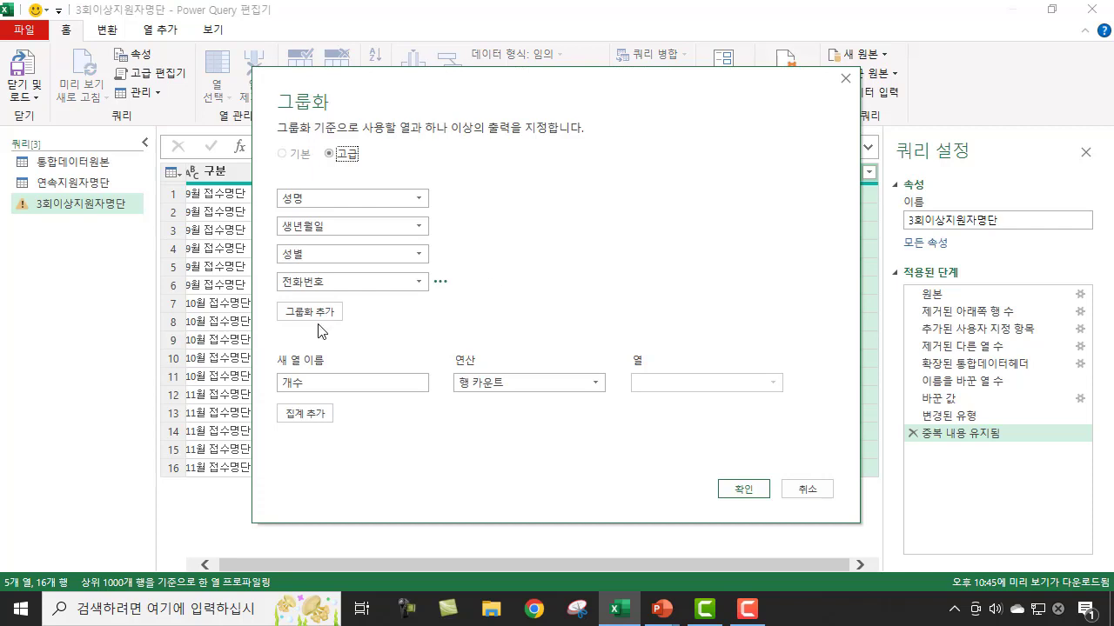
left_click_drag(455, 85, 719, 80)
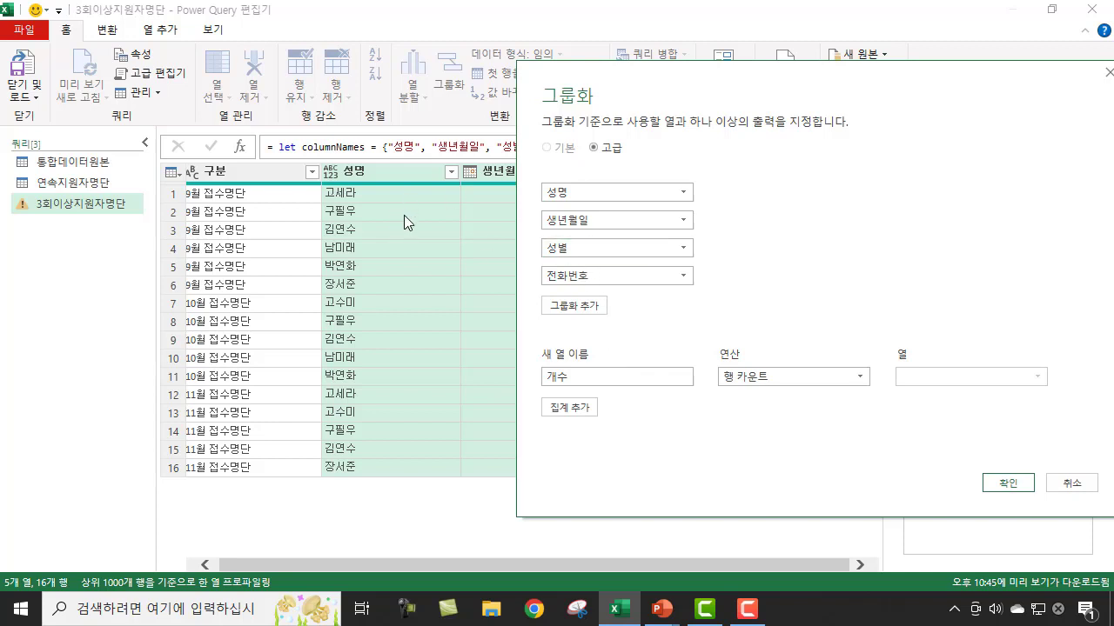
double_click(580, 374)
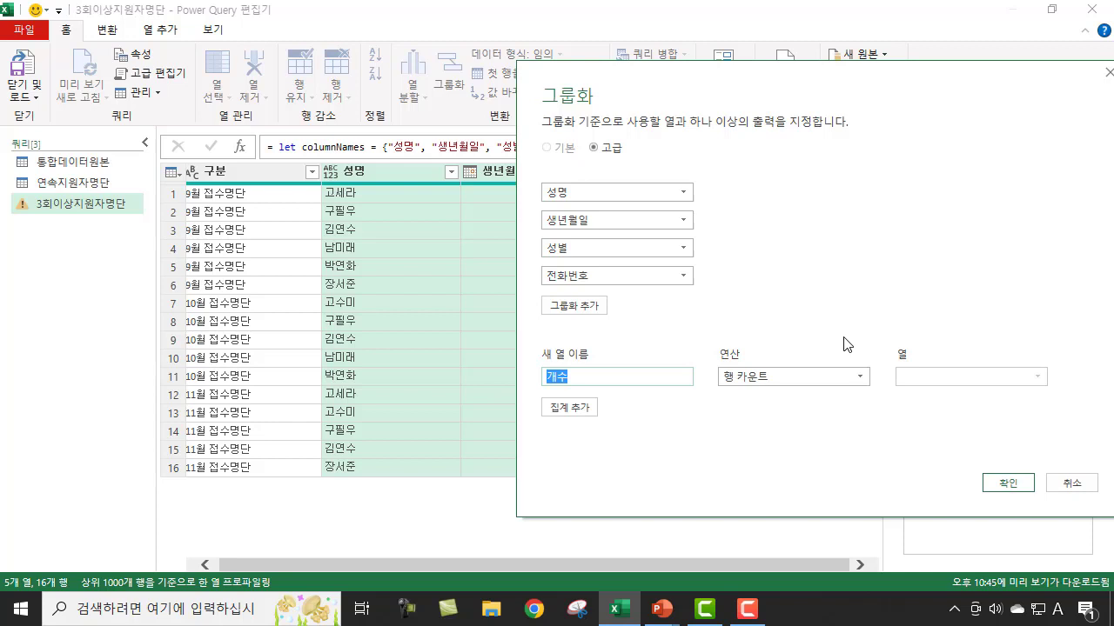
type("WL")
key("BackSpace")
key("BackSpace")
type("지원횟수")
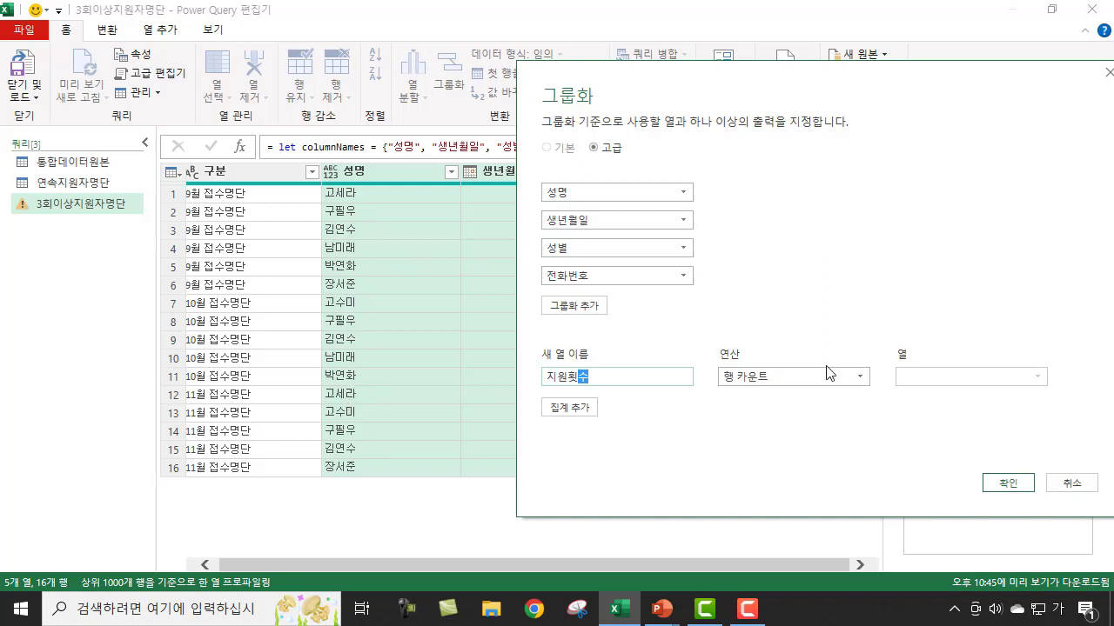
left_click(1010, 484)
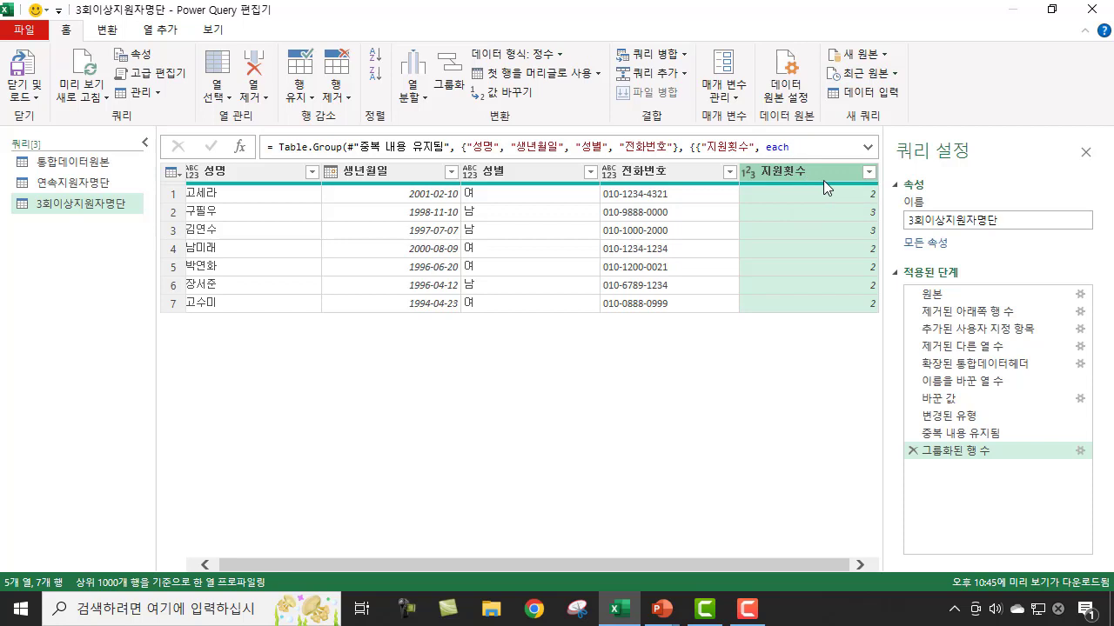
left_click(869, 173)
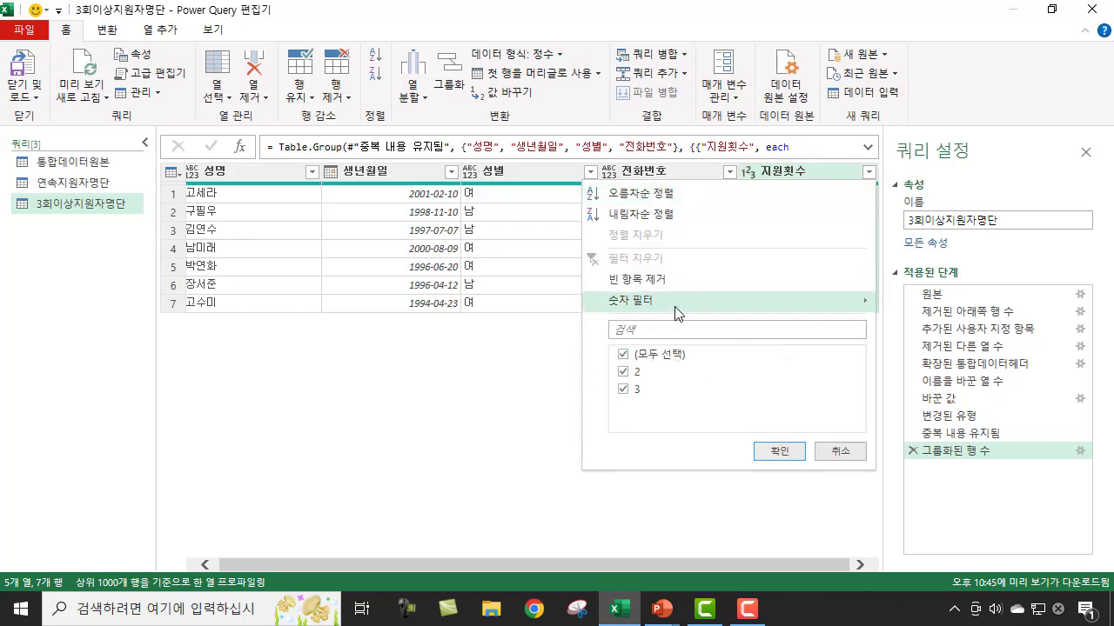
left_click(628, 358)
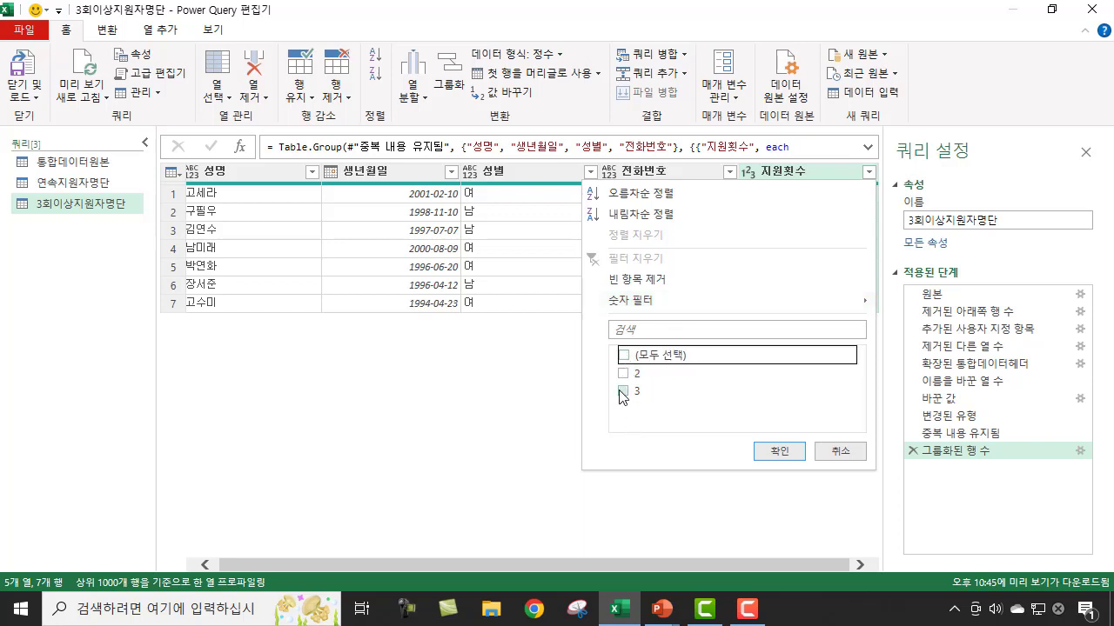
left_click(623, 391)
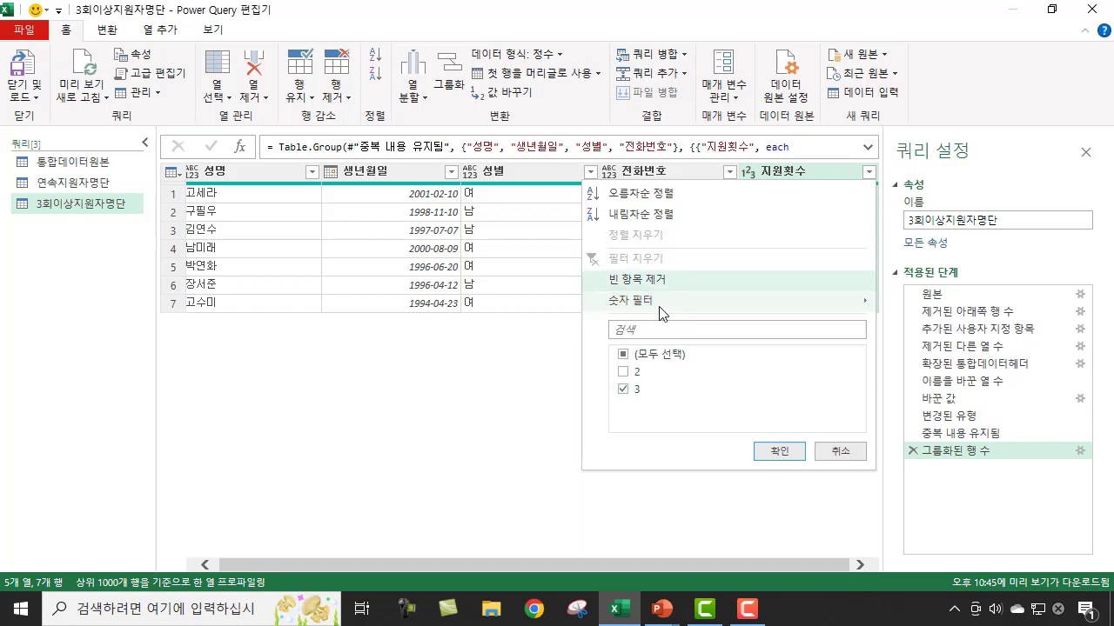
left_click(623, 391)
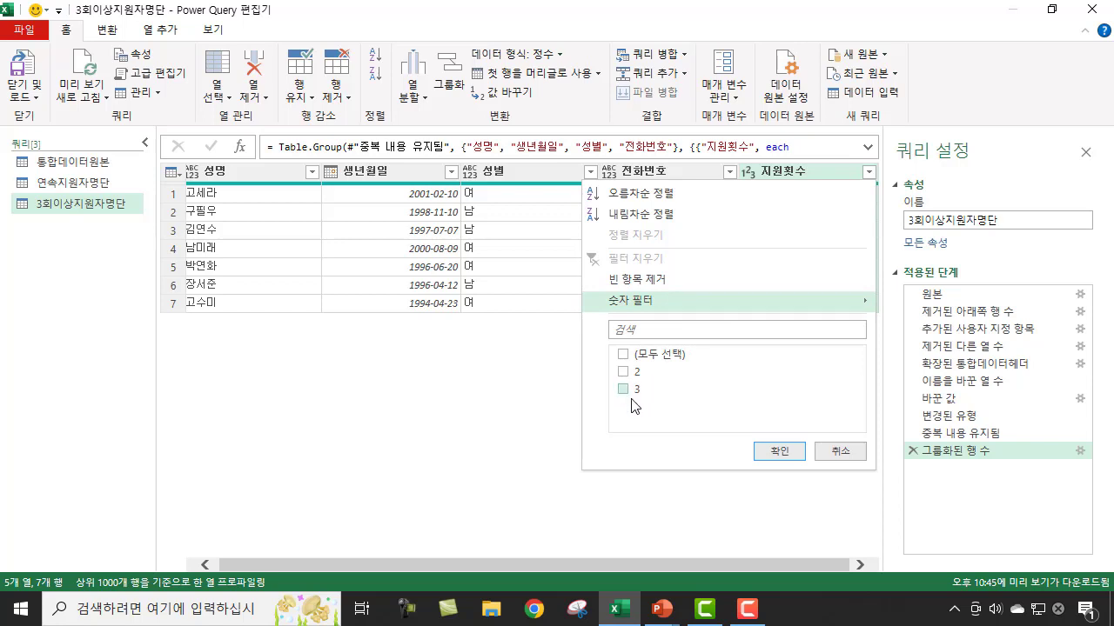
Keep only the rows whose 지원횟수 is greater than or equal to 3, and load the query results into the workbook.
mouse_move(641, 311)
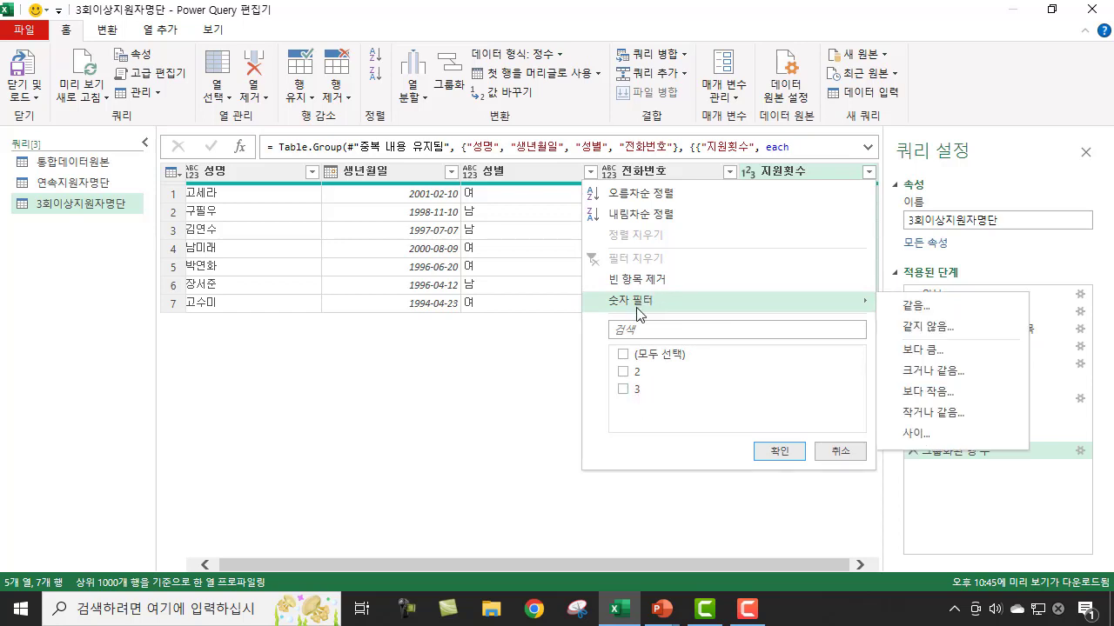
left_click(937, 373)
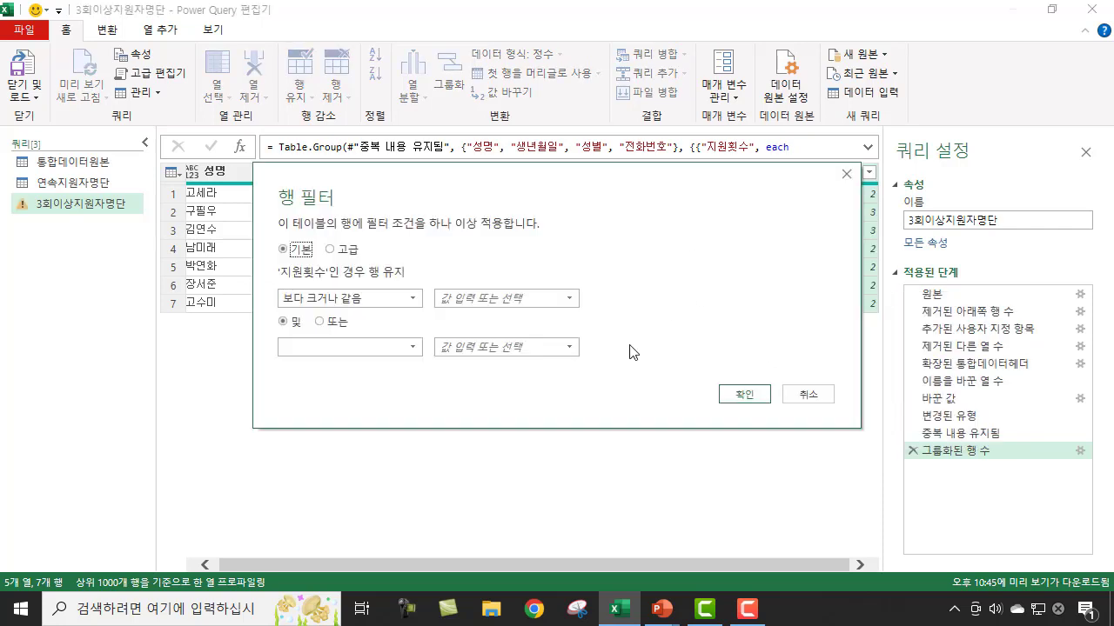
left_click(479, 297)
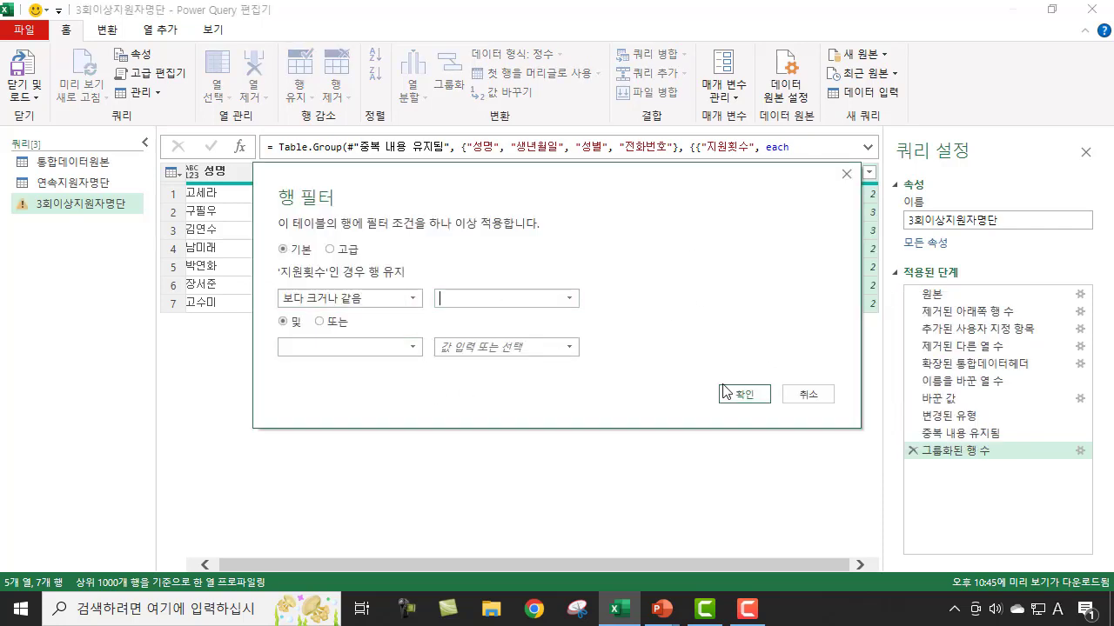
type("3")
left_click(745, 396)
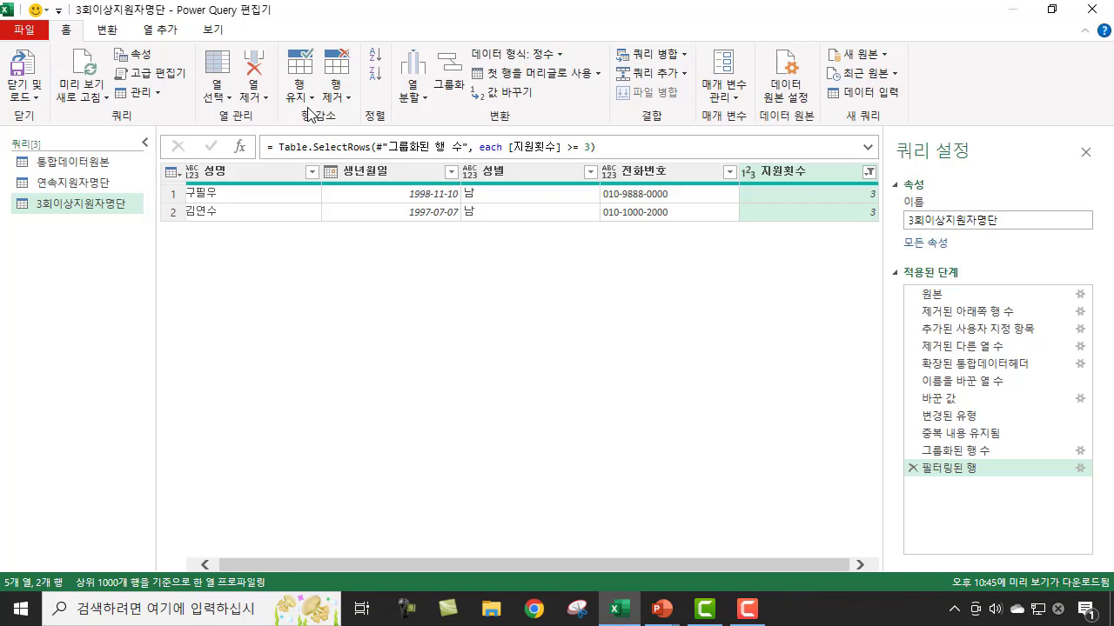
left_click(30, 77)
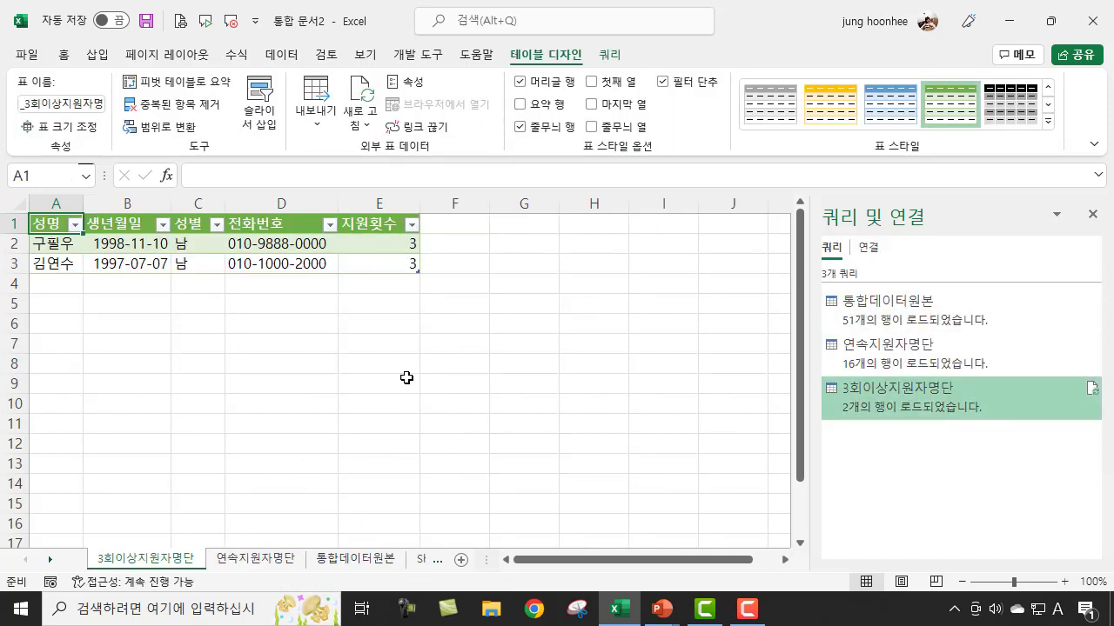
left_click(440, 432)
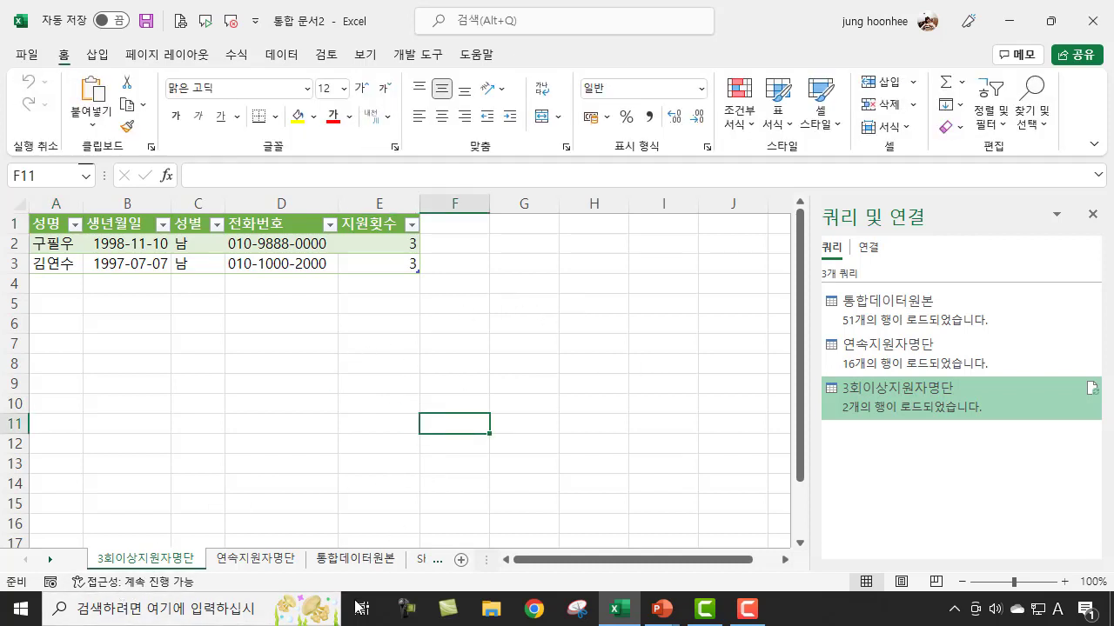
Examine the combined monthly applicant rows on the 통합데이터원본 sheet, from the 9월 through the 11월 lists.
left_click(370, 566)
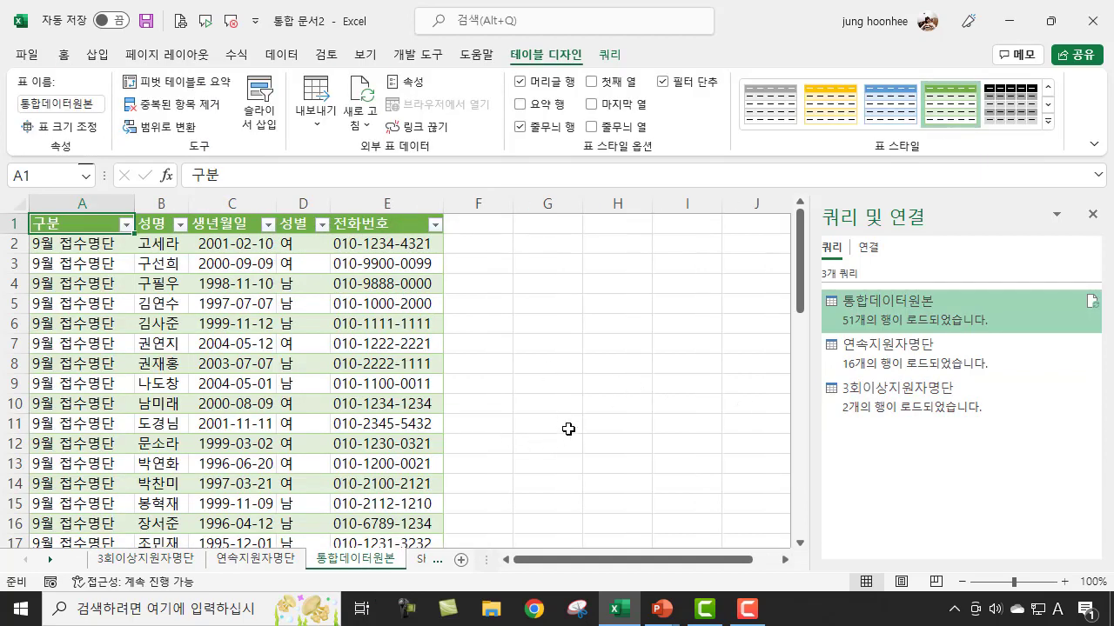
scroll(242, 406, "down", 3)
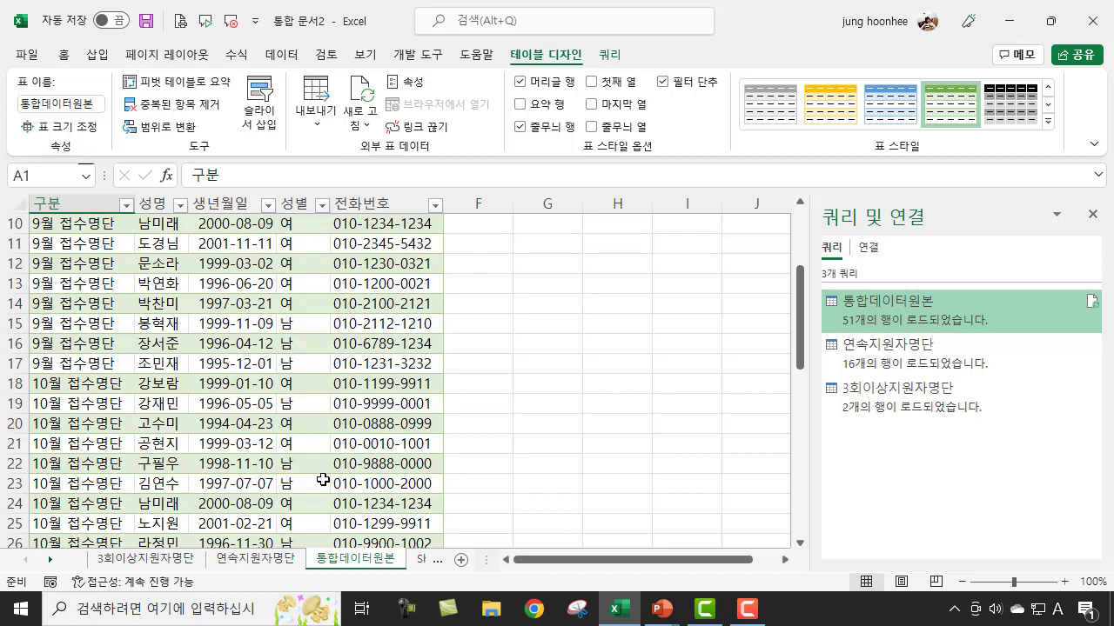
scroll(323, 480, "up", 3)
scroll(322, 480, "down", 7)
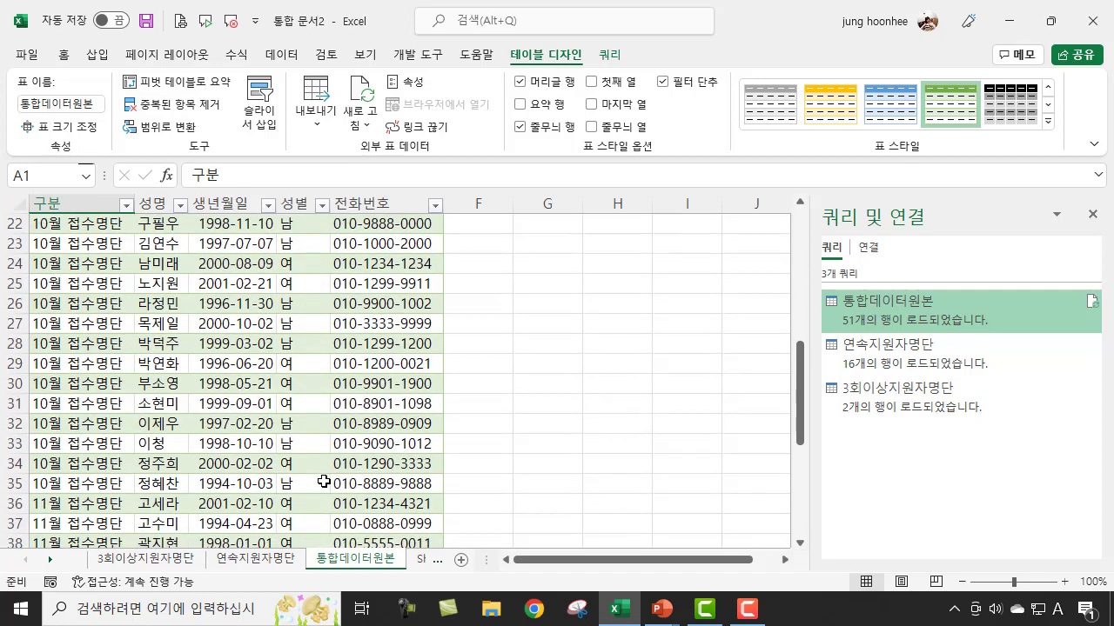
scroll(323, 480, "down", 2)
scroll(323, 481, "up", 9)
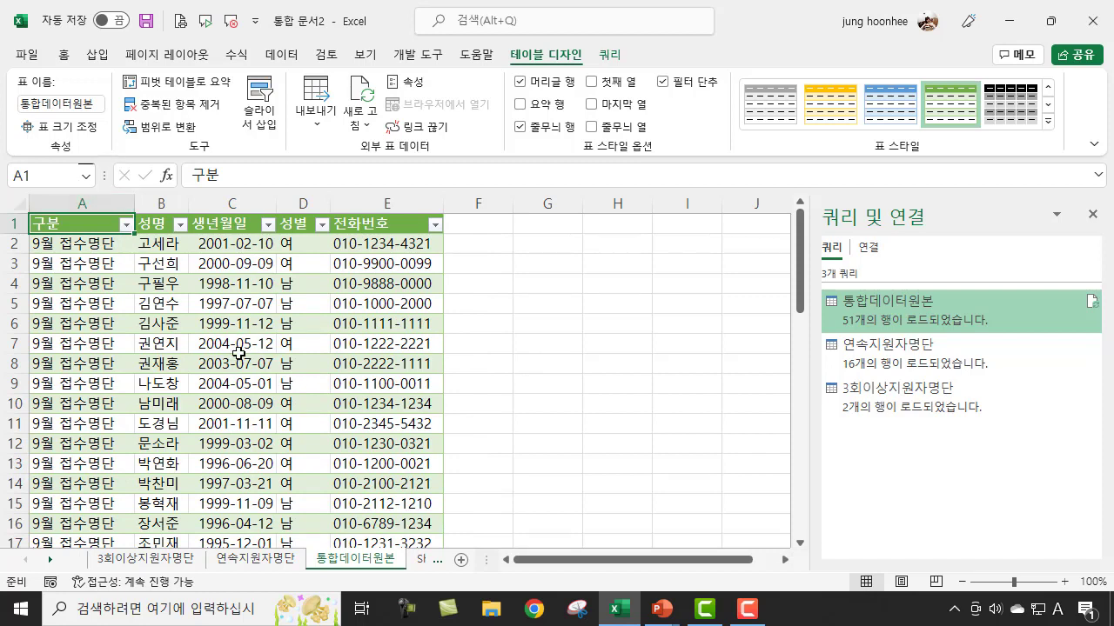
scroll(163, 431, "down", 3)
scroll(163, 430, "down", 4)
scroll(163, 430, "up", 5)
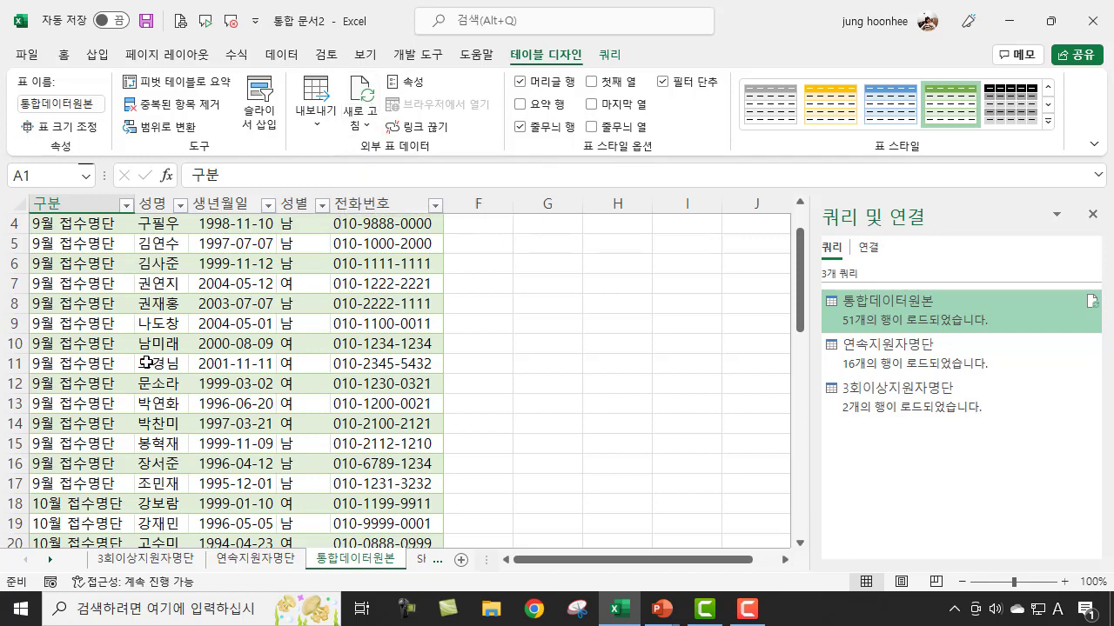
Compare the loaded tables on the 연속지원자명단, 3회이상지원자명단 and 통합데이터원본 sheets.
left_click(278, 561)
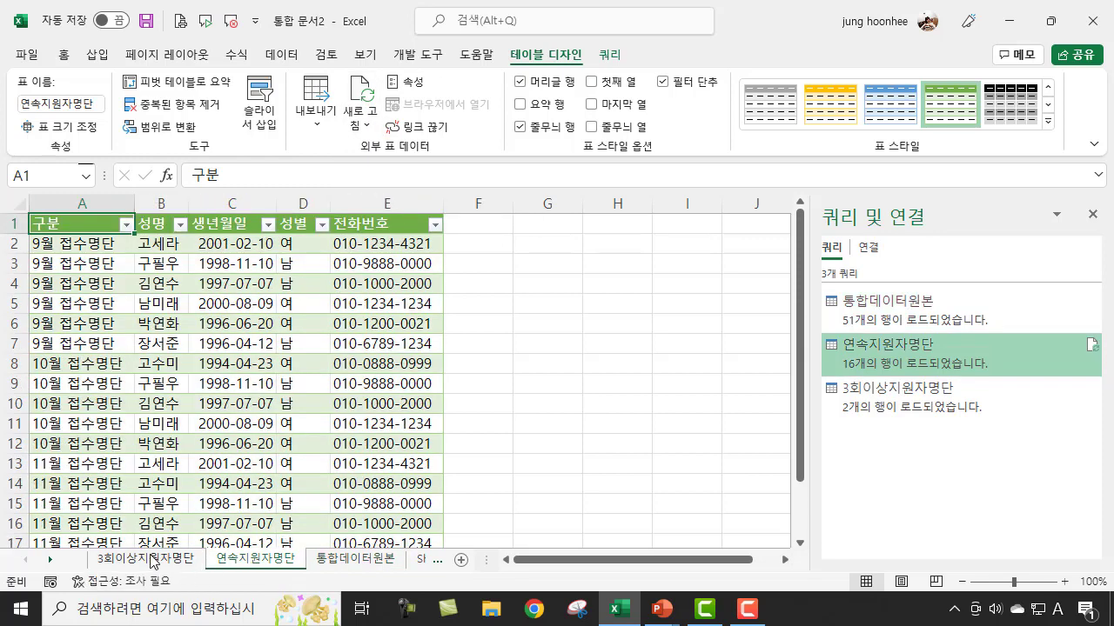
left_click(141, 565)
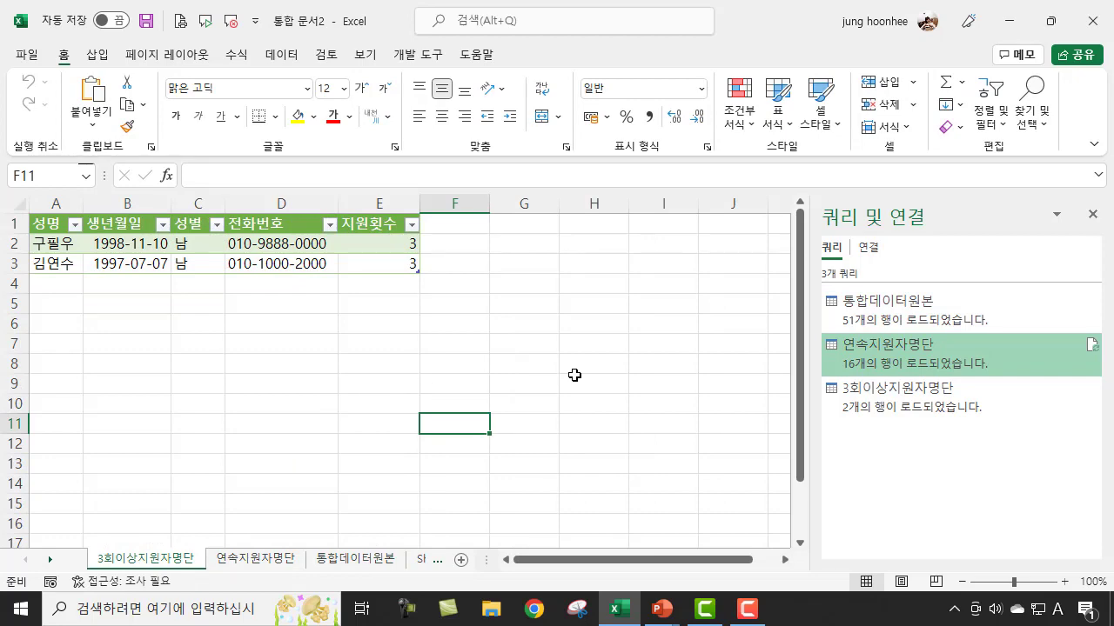
left_click(362, 560)
left_click(615, 332)
scroll(306, 381, "up", 1)
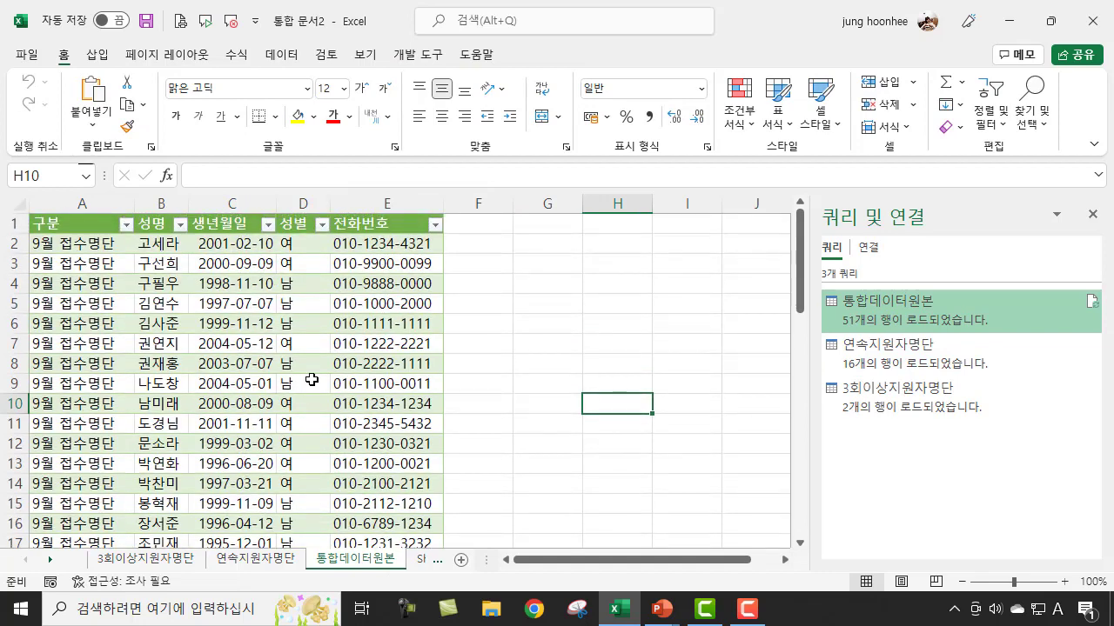
scroll(295, 452, "down", 2)
left_click(256, 559)
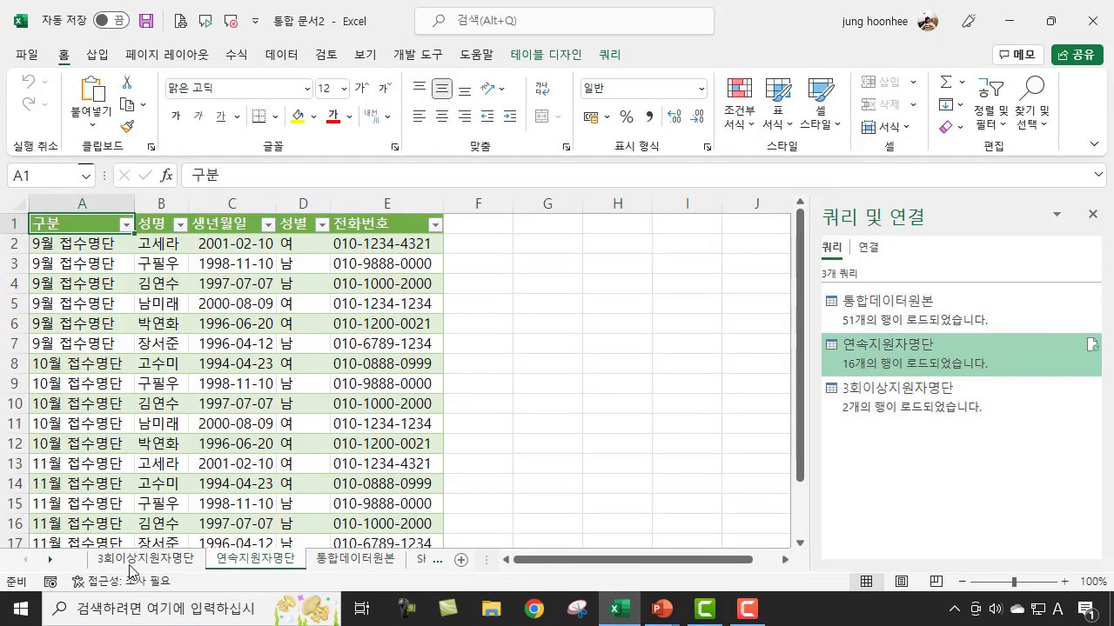
left_click(139, 558)
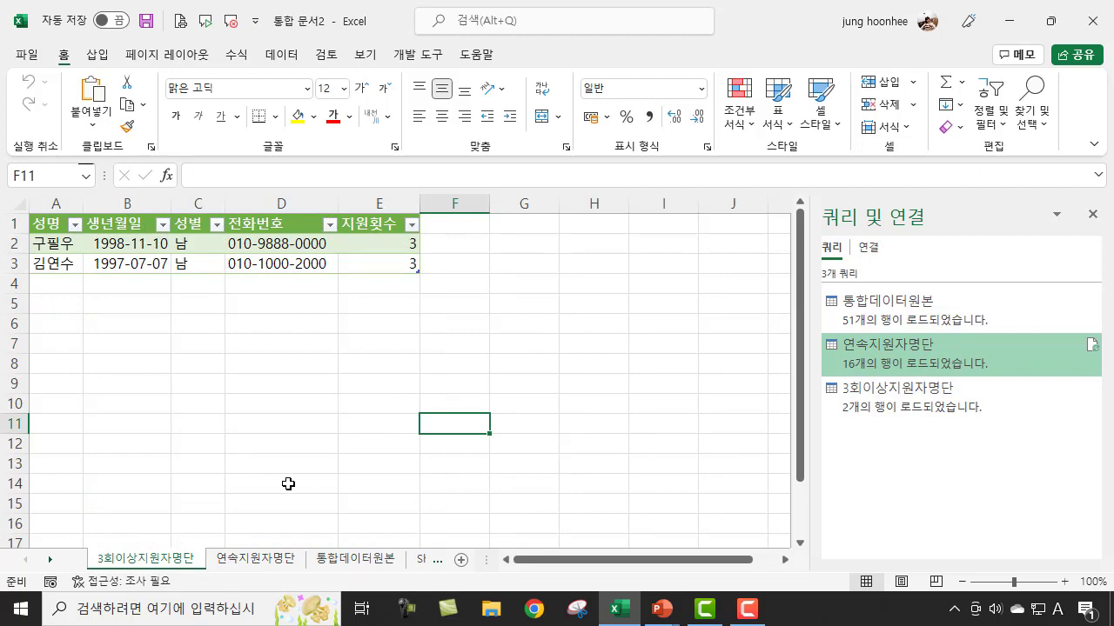
left_click(266, 561)
left_click(355, 561)
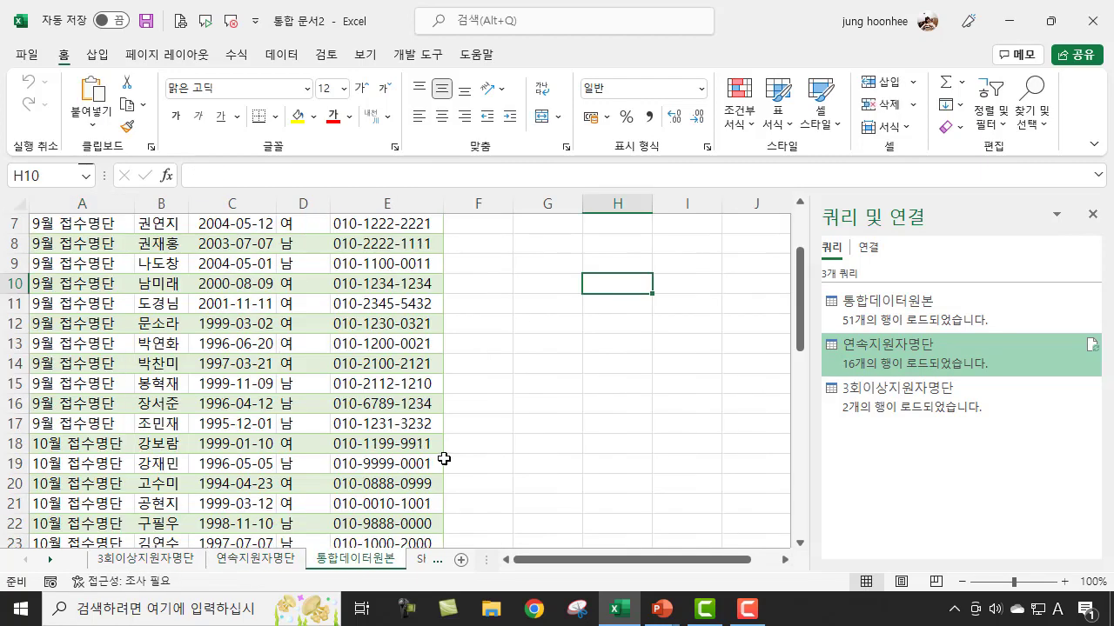
scroll(325, 470, "up", 2)
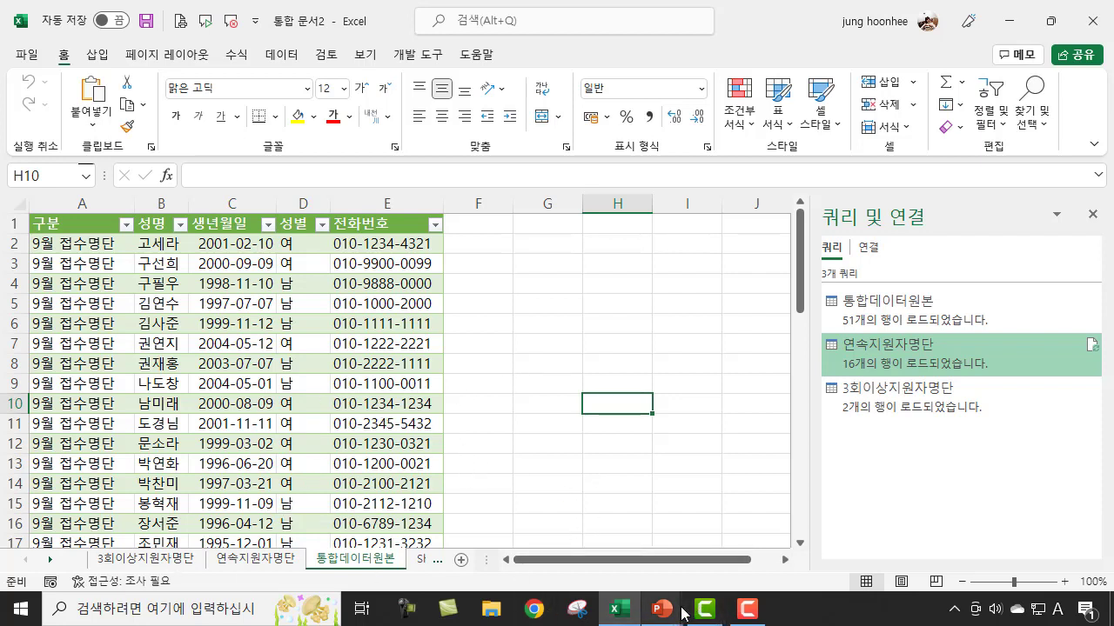
Switch to the running PowerPoint slide show of the Day 50 presentation.
mouse_move(672, 612)
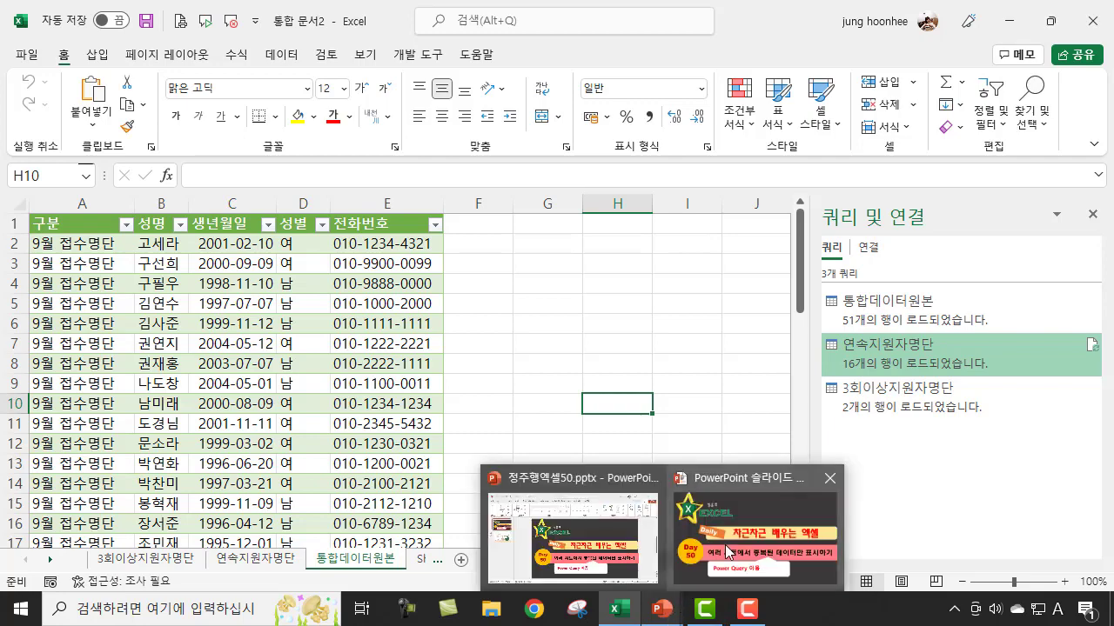
left_click(753, 530)
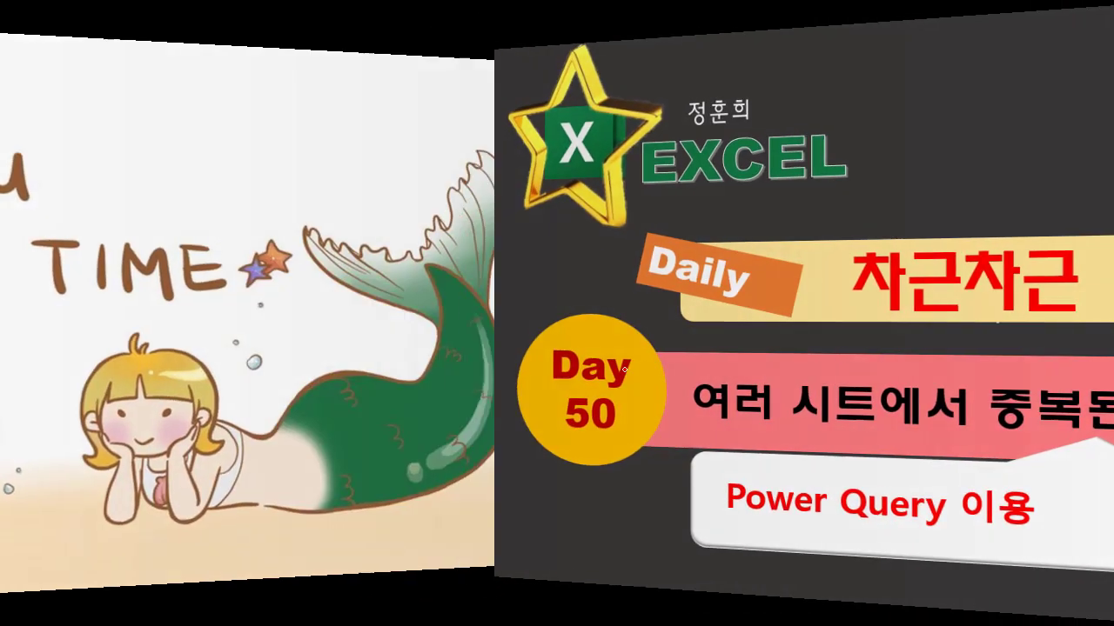